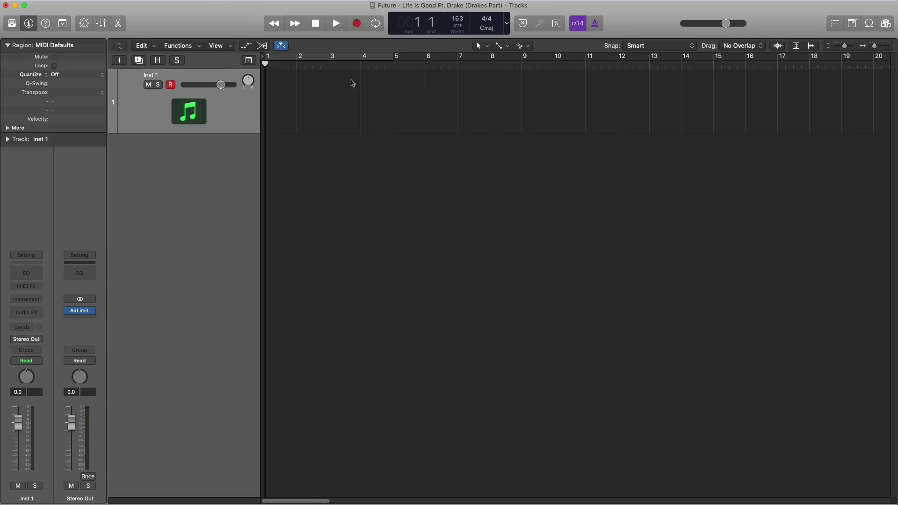
Set the cycle range to bars 1 through 8 and create an empty eight-bar MIDI region on the Inst 1 track.
left_click_drag(276, 61, 506, 80)
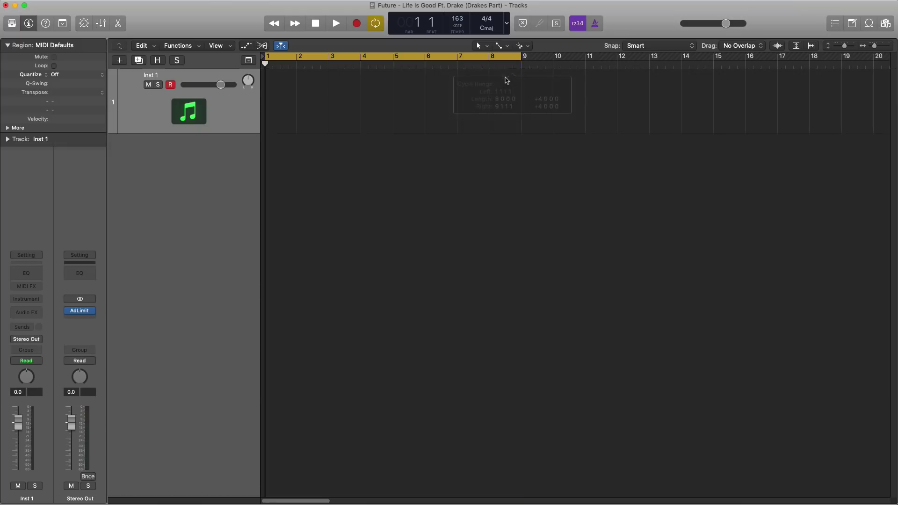
left_click(502, 47)
left_click(515, 71)
left_click(291, 112)
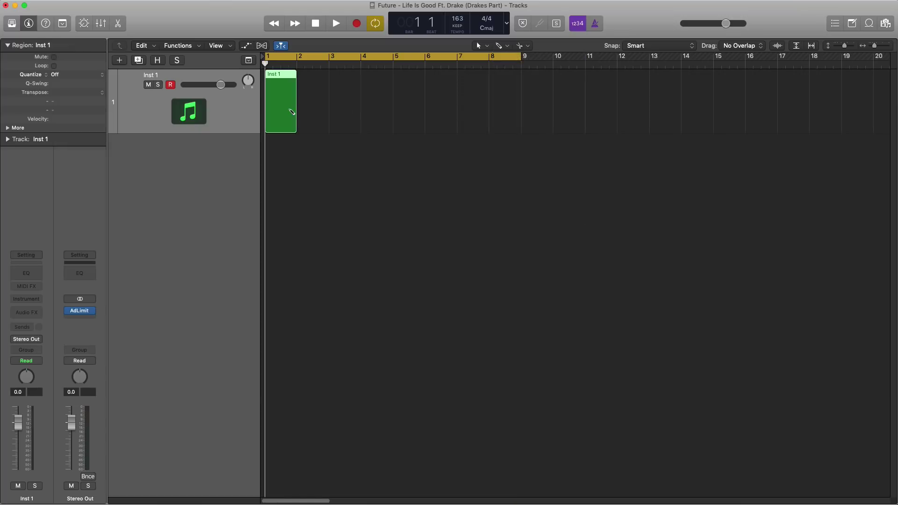
left_click_drag(294, 116, 521, 116)
Load the Classic Analog Pad patch from the Synthesizer Pad sounds onto the instrument track.
left_click(12, 24)
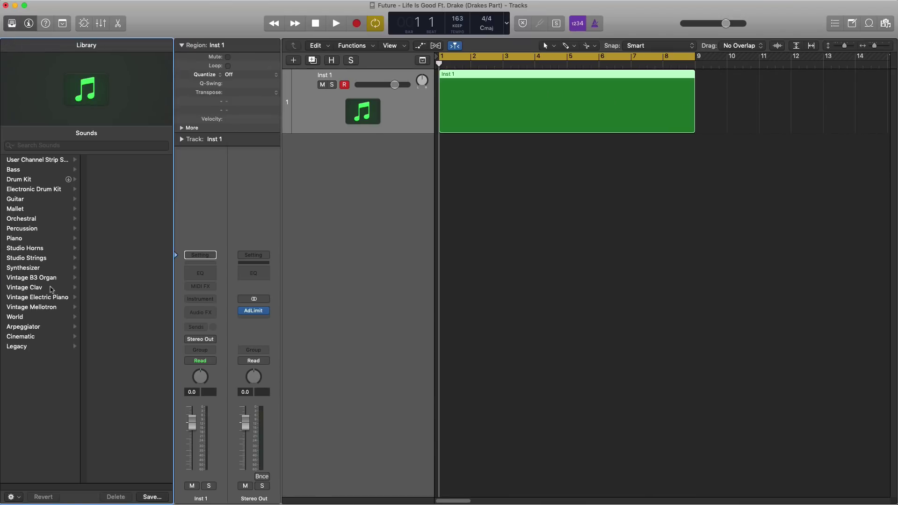
left_click(40, 268)
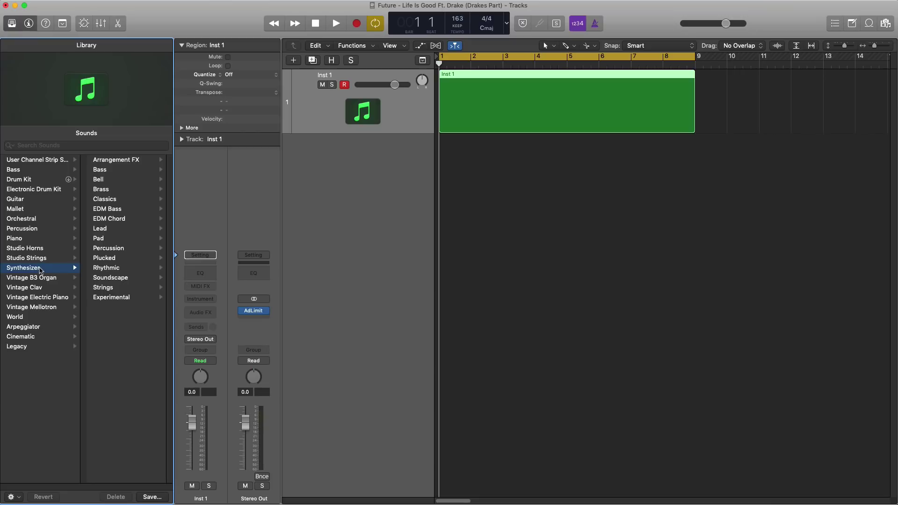
left_click(98, 239)
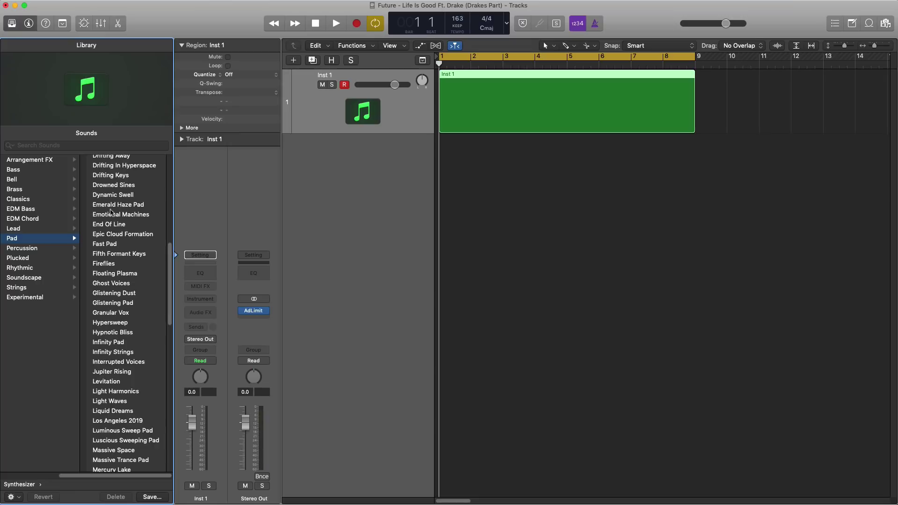
scroll(110, 212, "up", 10)
scroll(113, 223, "down", 2)
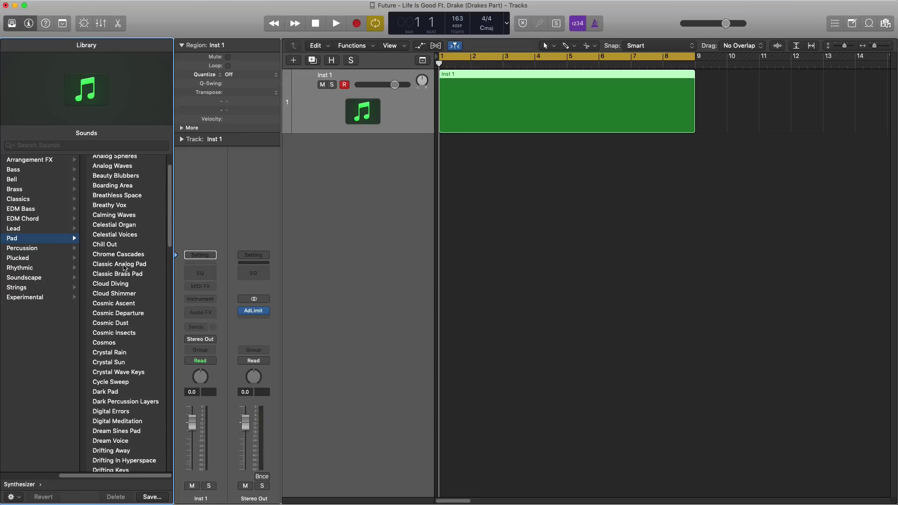
left_click(10, 29)
Open the region in the Piano Roll and add a G2 note of one bar and two beats at bar 1.
double_click(381, 117)
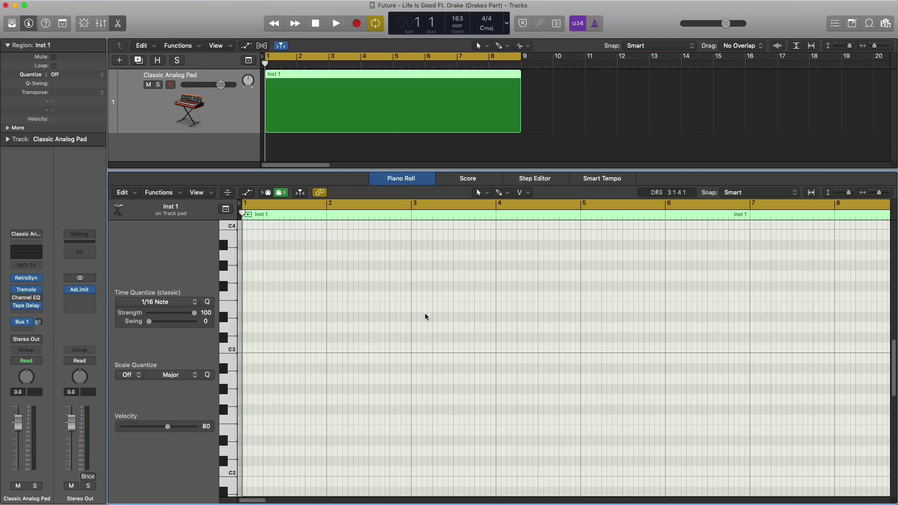
key("space")
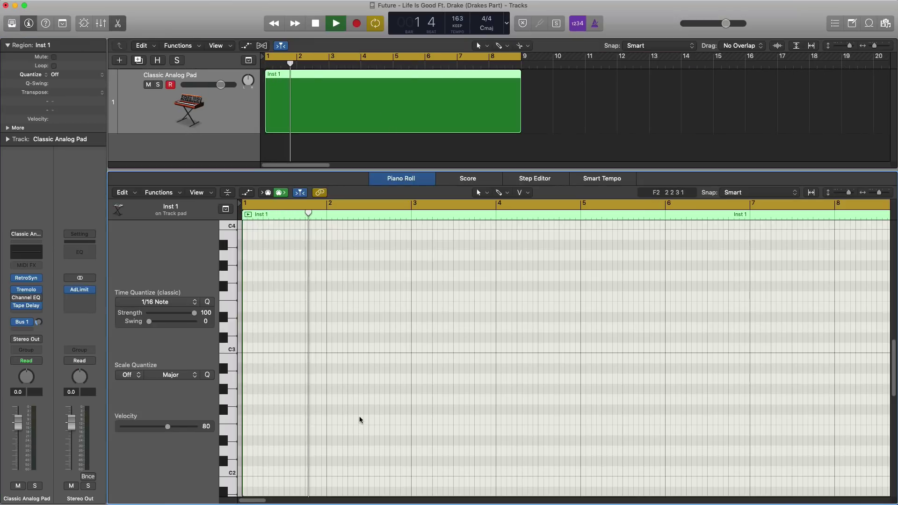
key("Return")
key("space")
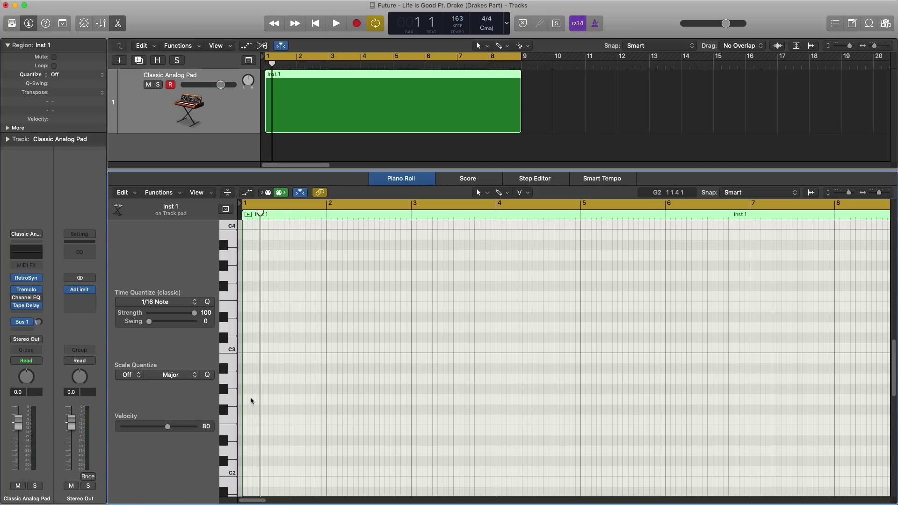
left_click(249, 404)
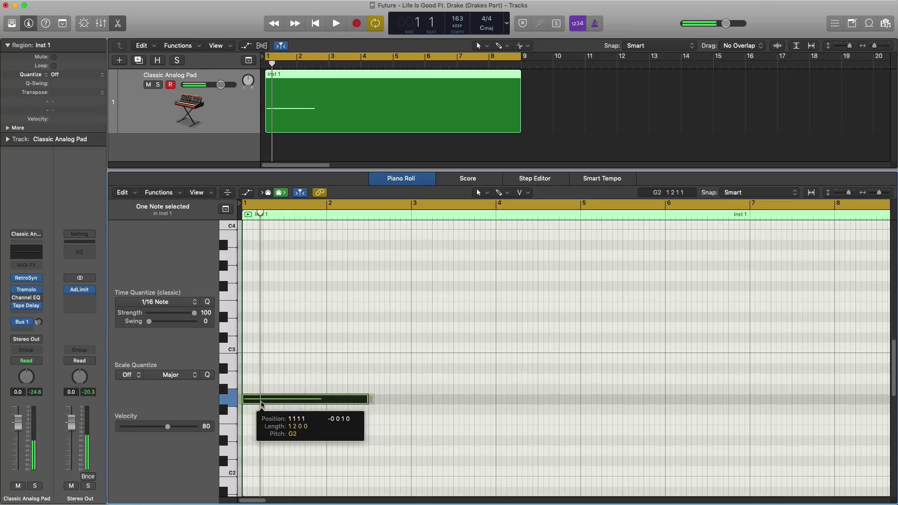
key("space")
key("space")
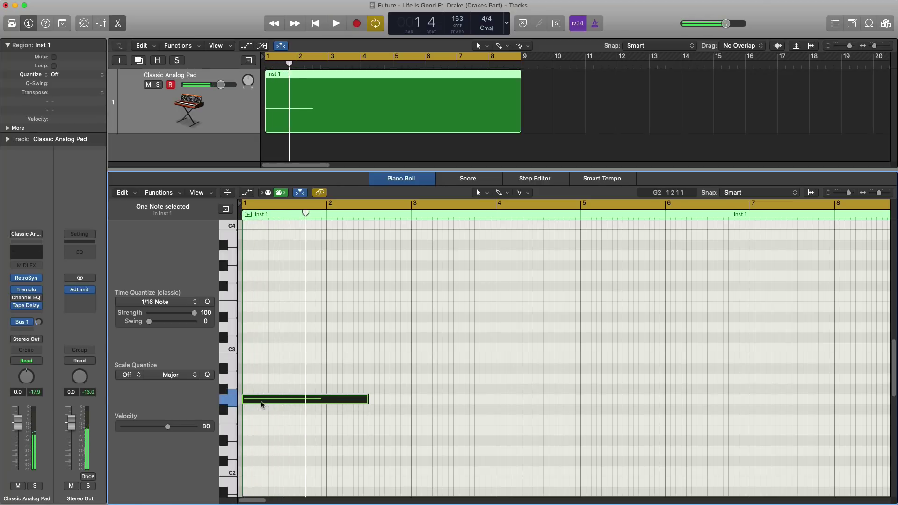
Copy the G2 note up to A#2 and transpose both notes up one octave.
left_click_drag(262, 403, 274, 368)
key("space")
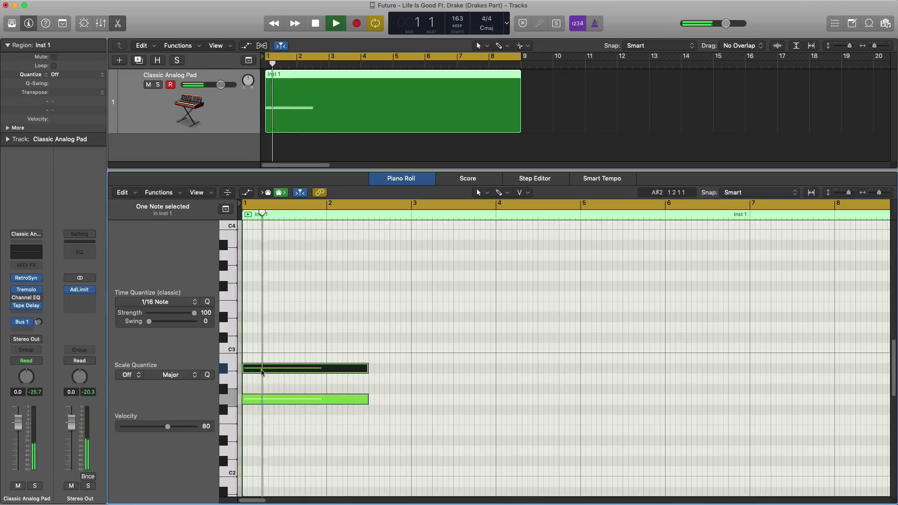
key("super+a")
key("alt+shift+Up")
key("space")
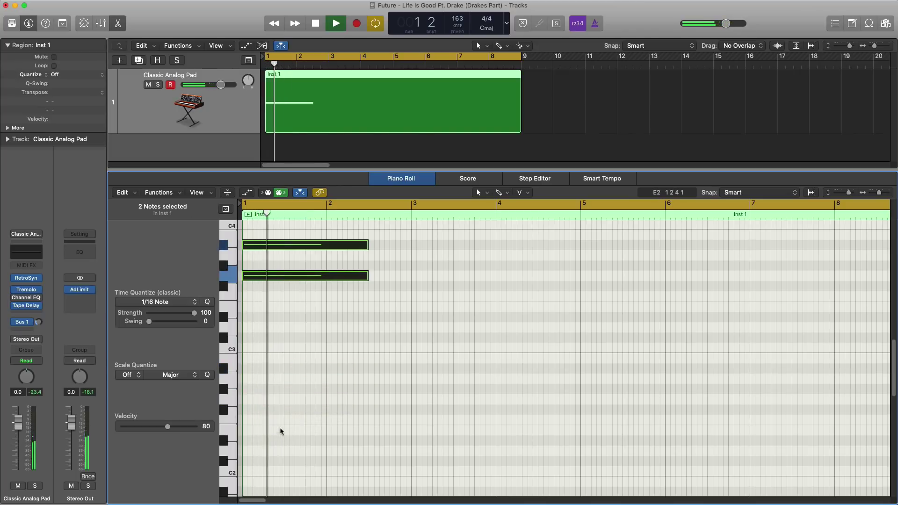
scroll(283, 425, "up", 5)
scroll(287, 422, "up", 1)
key("Return")
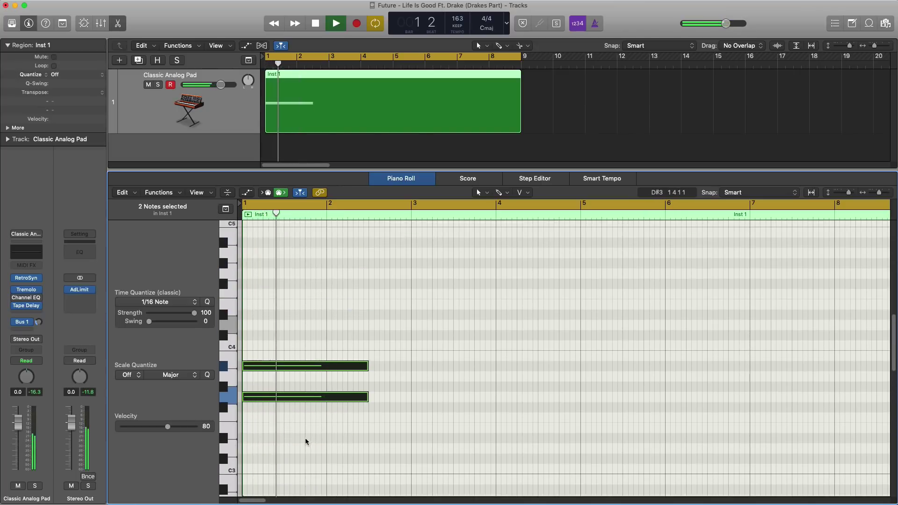
Copy the upper note of the bar 1 chord up to D4 and play the chord back.
key("space")
left_click(283, 385)
left_click_drag(272, 366, 272, 332)
key("space")
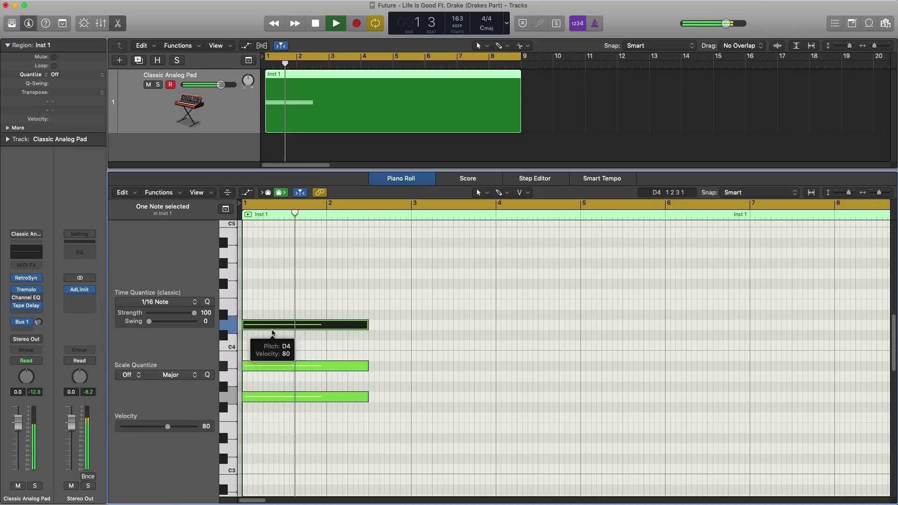
key("space")
key("space")
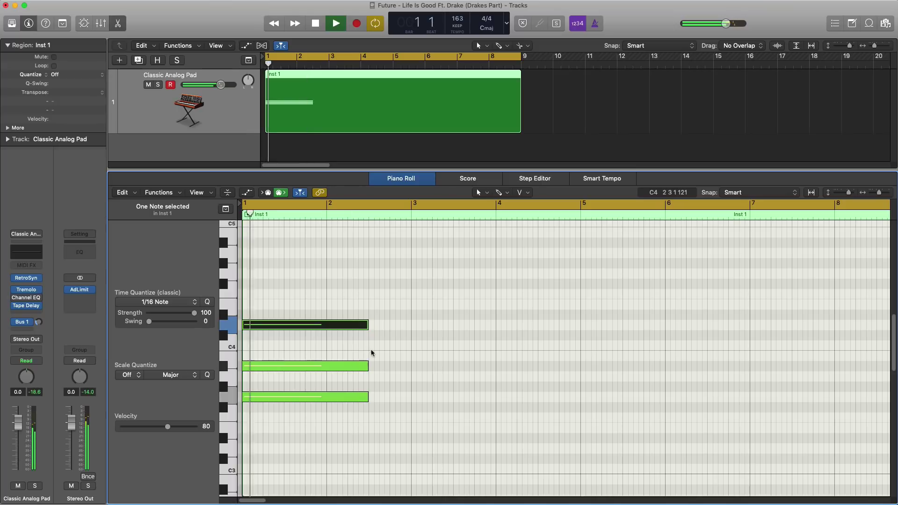
Lengthen all three notes of the bar 1 chord so that they end at bar 3.
key("space")
left_click_drag(401, 423, 411, 327)
key("space")
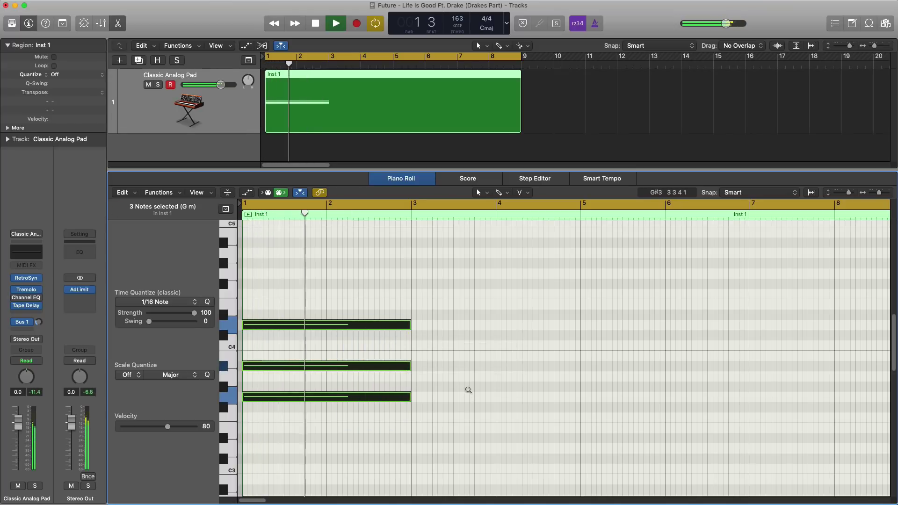
key("super+Left")
key("space")
left_click(367, 345)
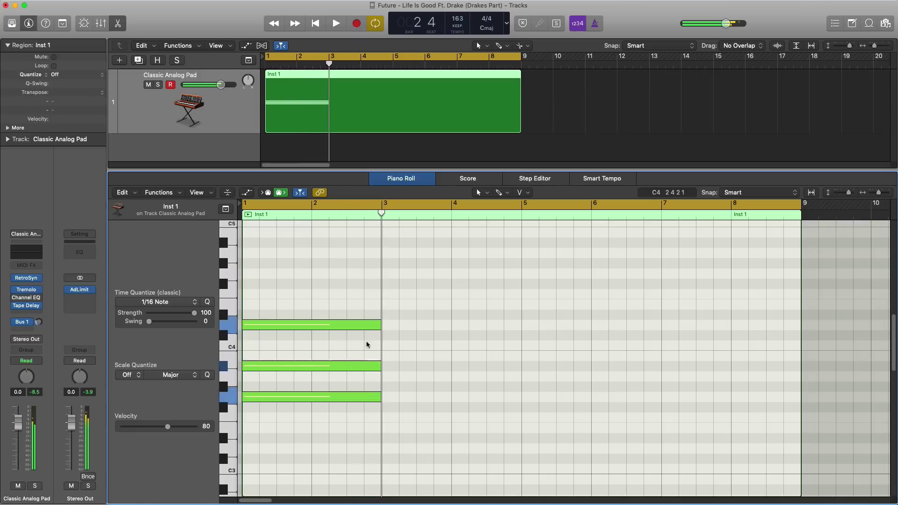
Build a D minor chord of D4, A3 and F3 from bar 3 to bar 5 and play it back.
left_click(354, 326)
key("super+r")
key("space")
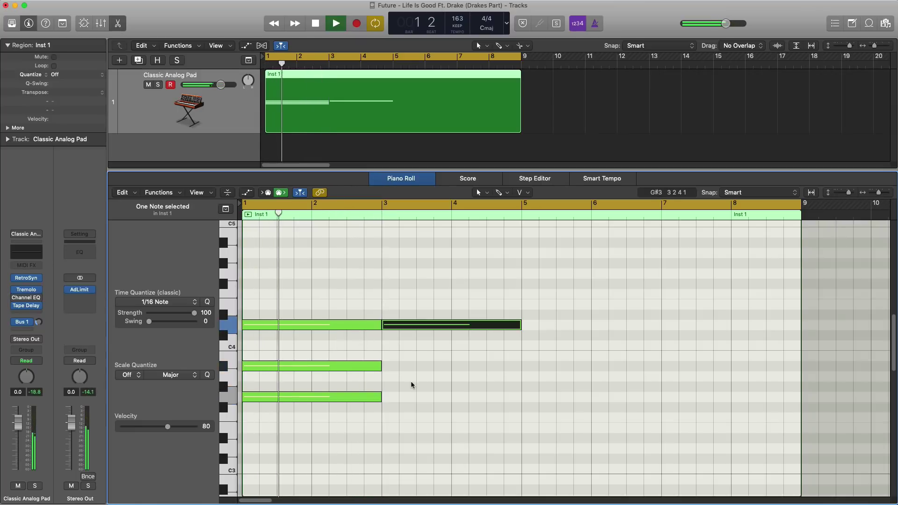
left_click(354, 367)
left_click_drag(354, 371, 443, 279)
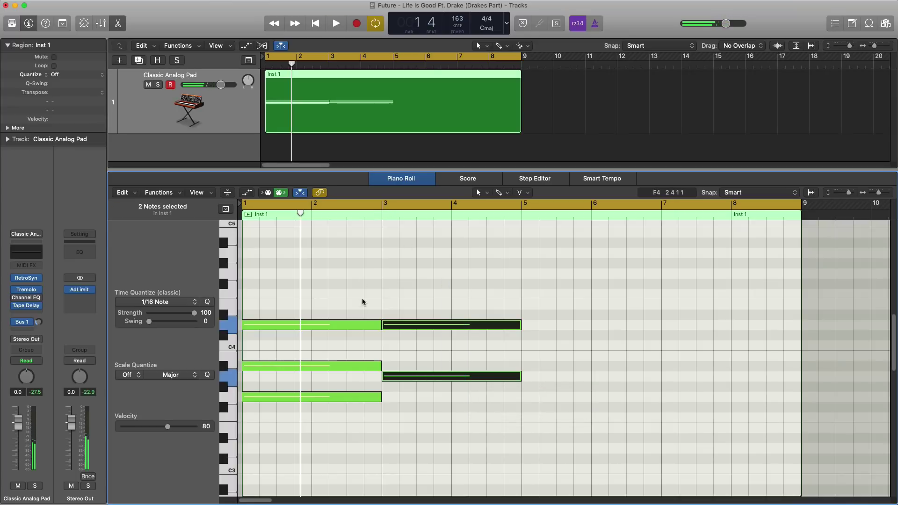
key("space")
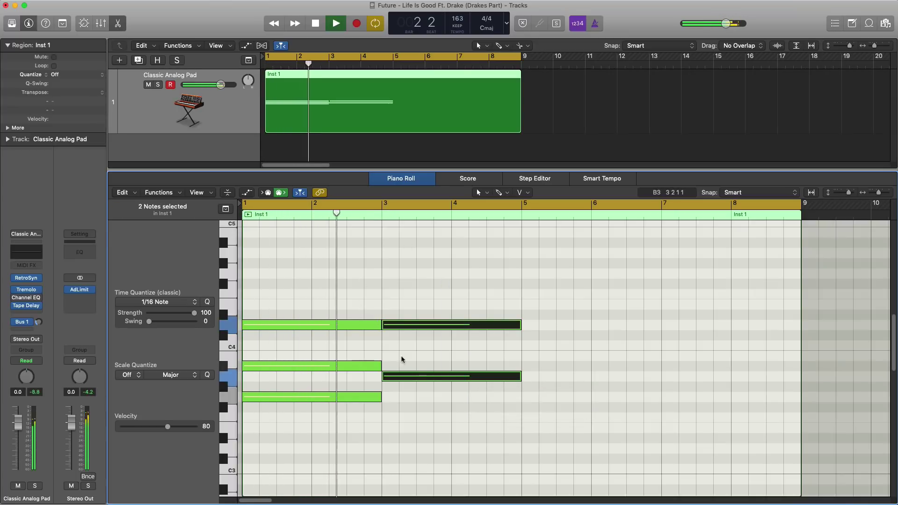
scroll(411, 374, "down", 1)
left_click_drag(388, 409, 388, 411)
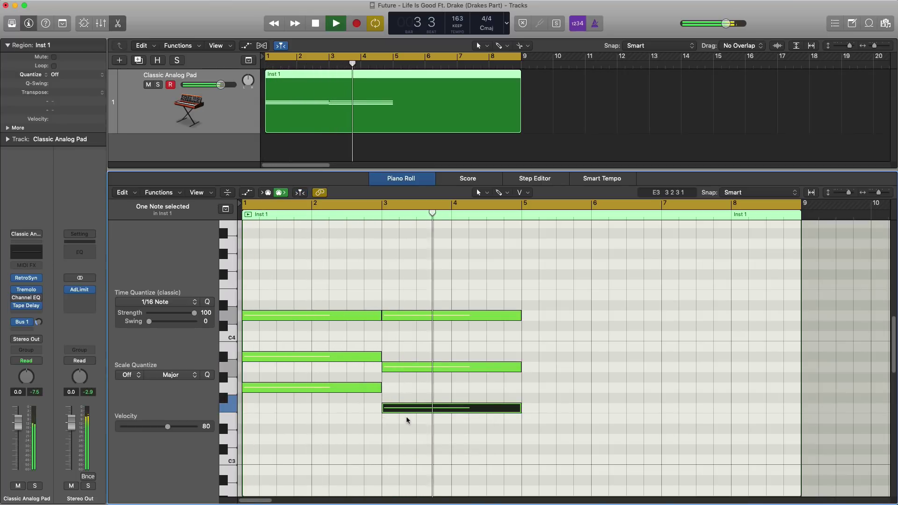
key("space")
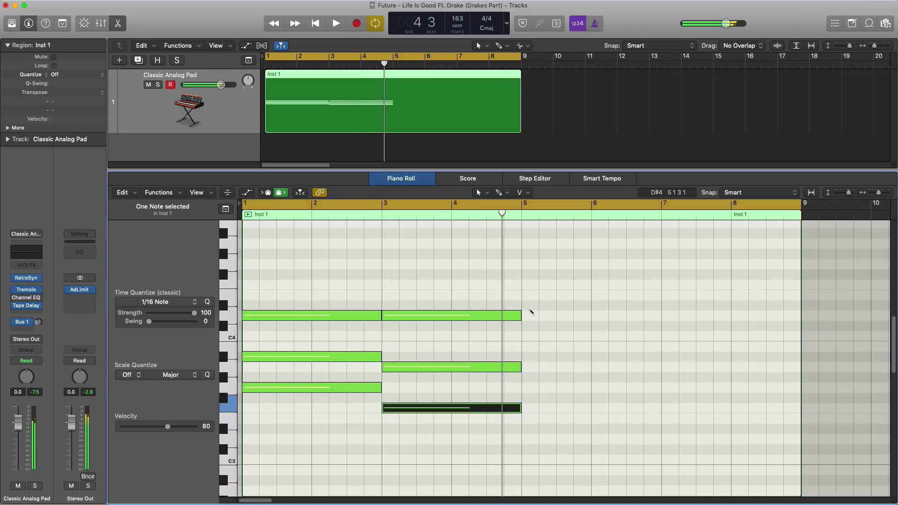
Build a C minor chord of C4, D#4 and G4 from bar 5 to bar 7 and play it back.
left_click(528, 307)
left_click_drag(555, 310, 552, 271)
key("space")
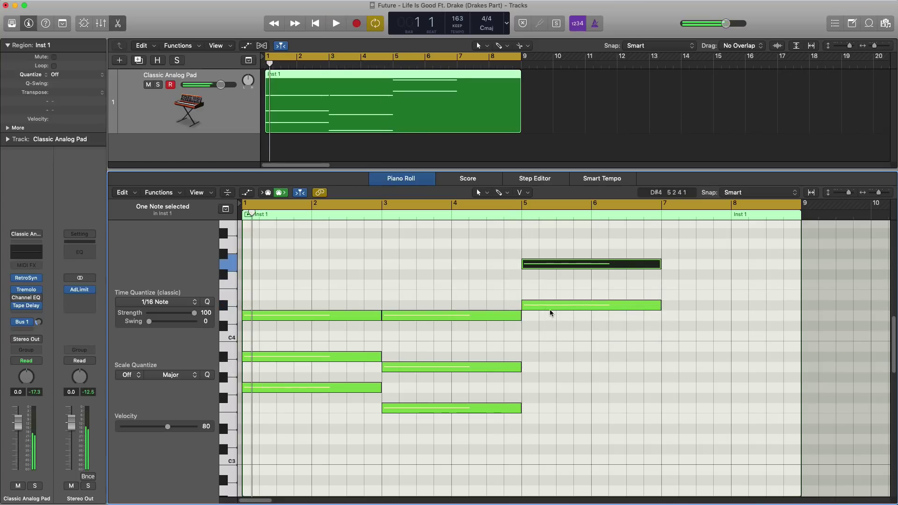
mouse_move(552, 306)
left_mouse_down()
mouse_move(552, 337)
mouse_move(556, 313)
left_mouse_up()
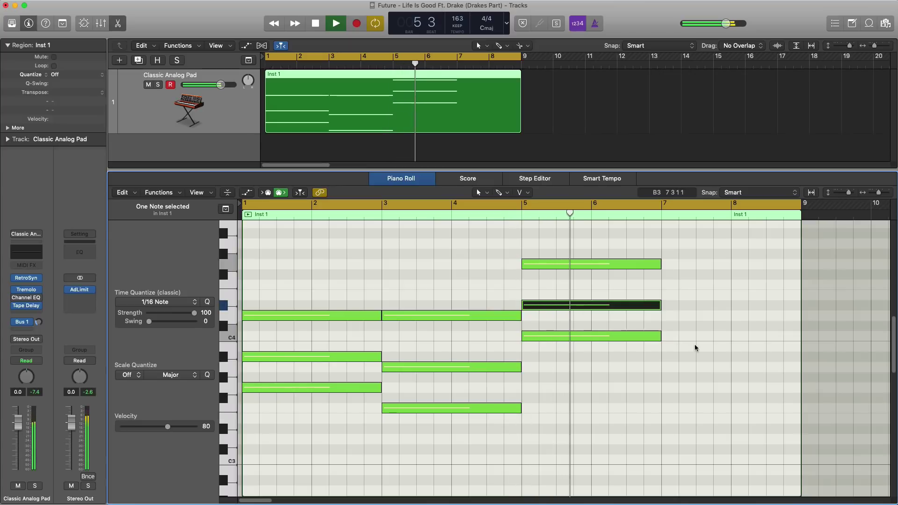
key("space")
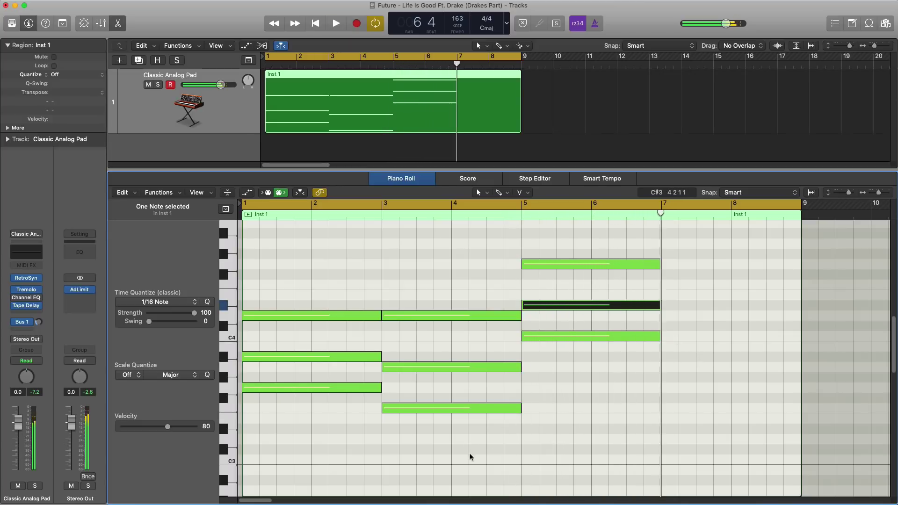
Copy the three-note D minor chord from bar 3 to bar 7 and play the progression.
left_click_drag(473, 239, 429, 411)
left_click_drag(468, 314, 711, 316)
key("space")
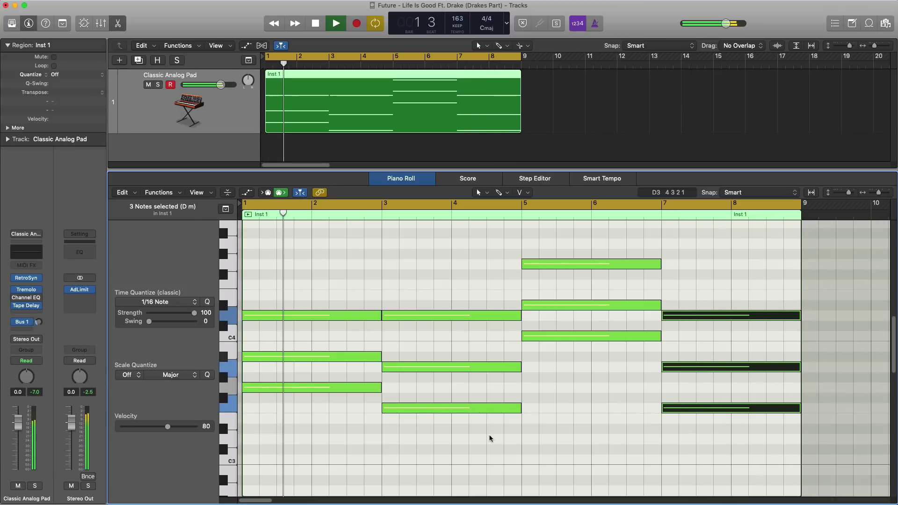
key("space")
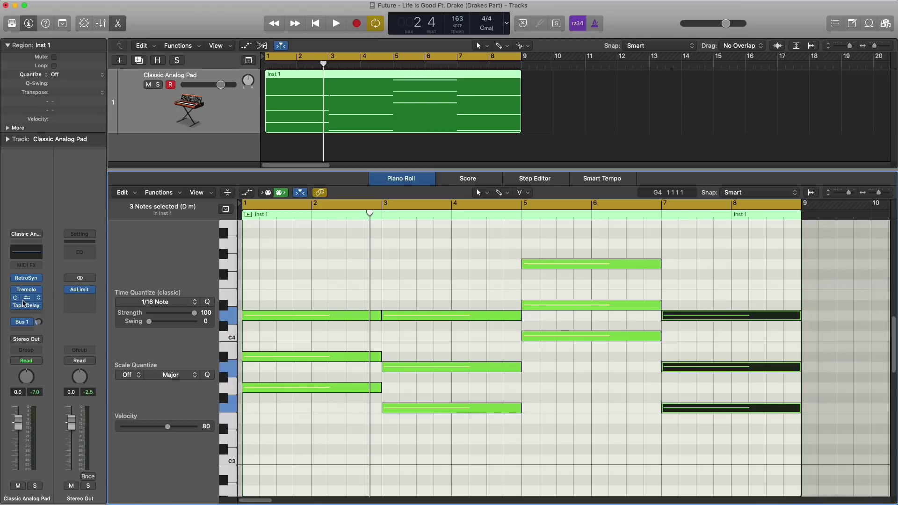
Open the pad's Channel EQ and enable a high-cut filter at 570 Hz with a 48 dB/Oct slope and Q of 0.93.
left_click(23, 298)
left_click_drag(304, 39, 510, 83)
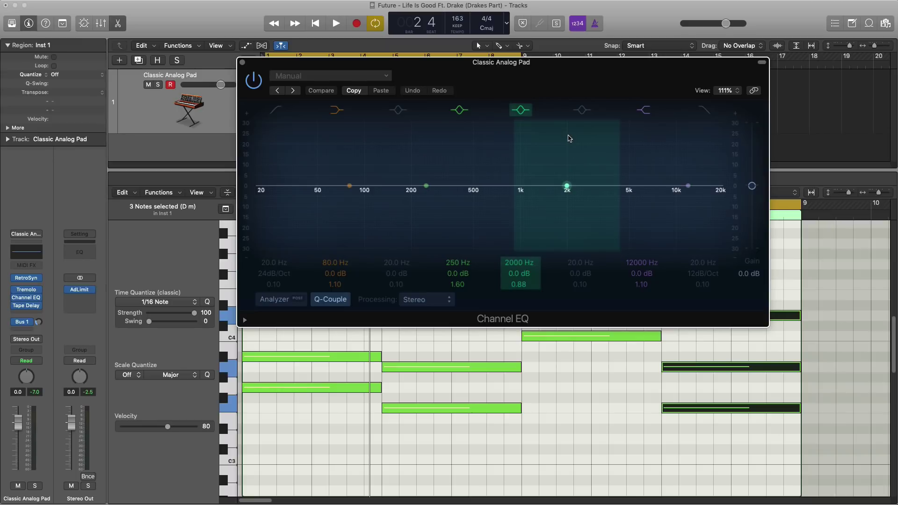
key("space")
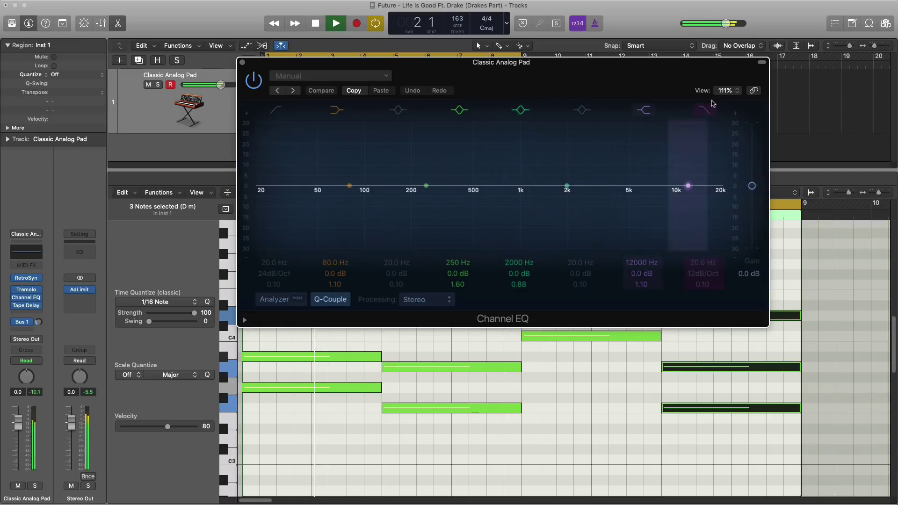
left_click_drag(713, 103, 482, 191)
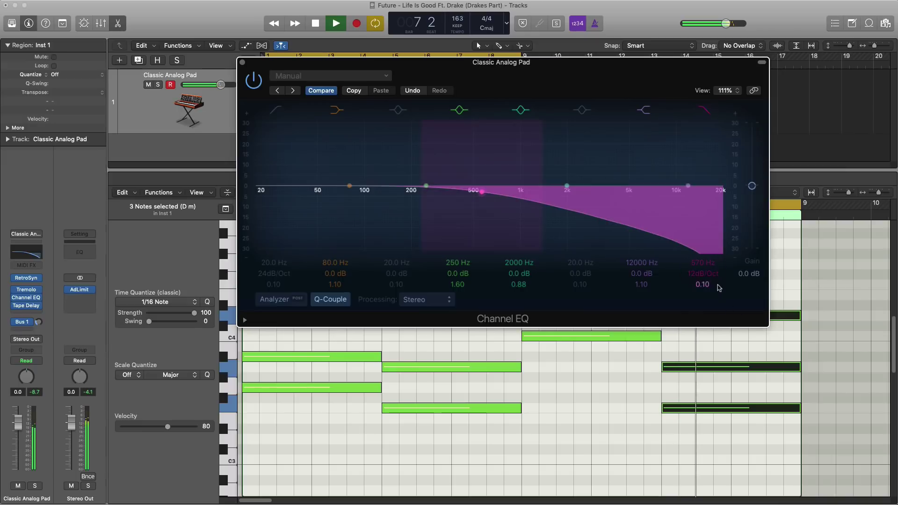
mouse_move(705, 275)
left_mouse_down()
mouse_move(705, 264)
mouse_move(702, 286)
mouse_move(702, 269)
left_mouse_up()
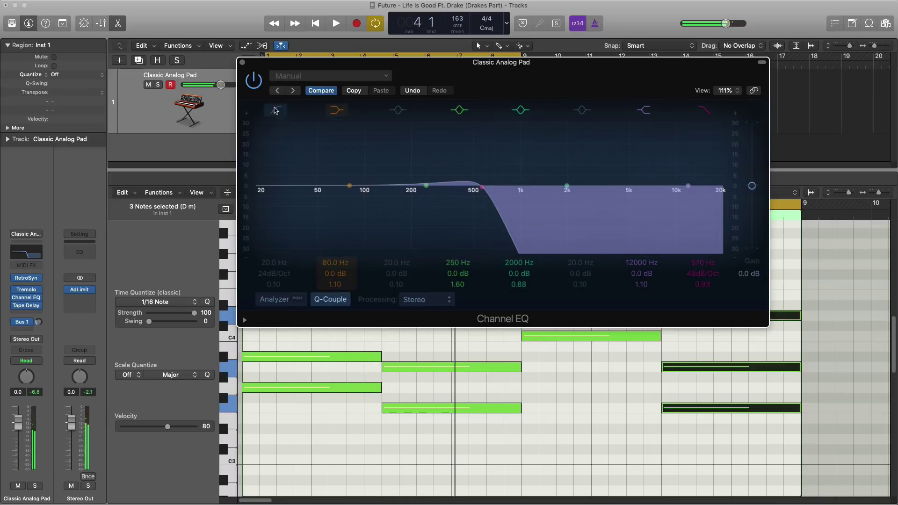
Enable the Channel EQ's low-cut filter at about 176 Hz with a Q of 0.71.
left_click(274, 115)
key("space")
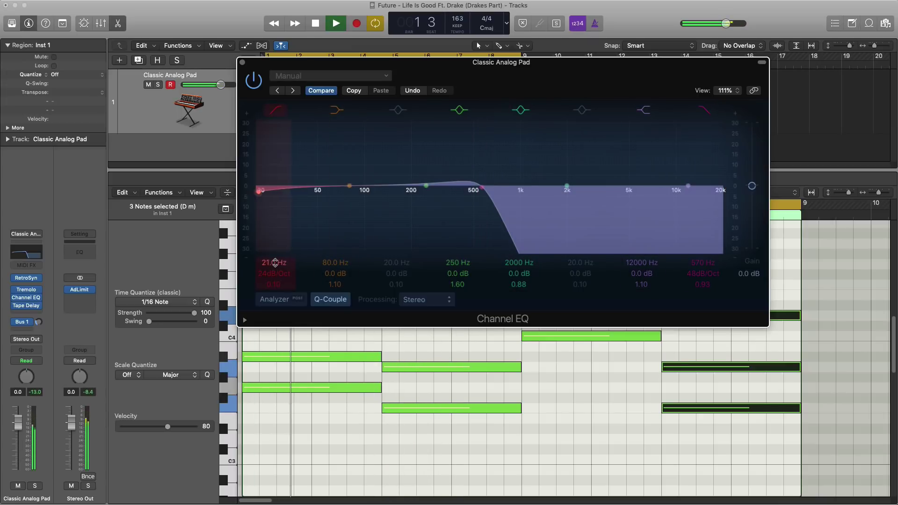
left_click_drag(257, 187, 403, 192)
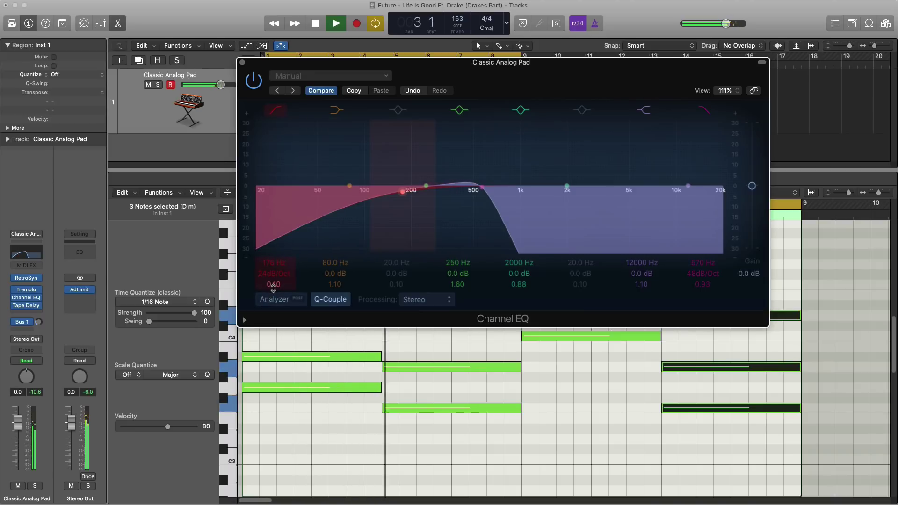
left_click_drag(275, 285, 275, 271)
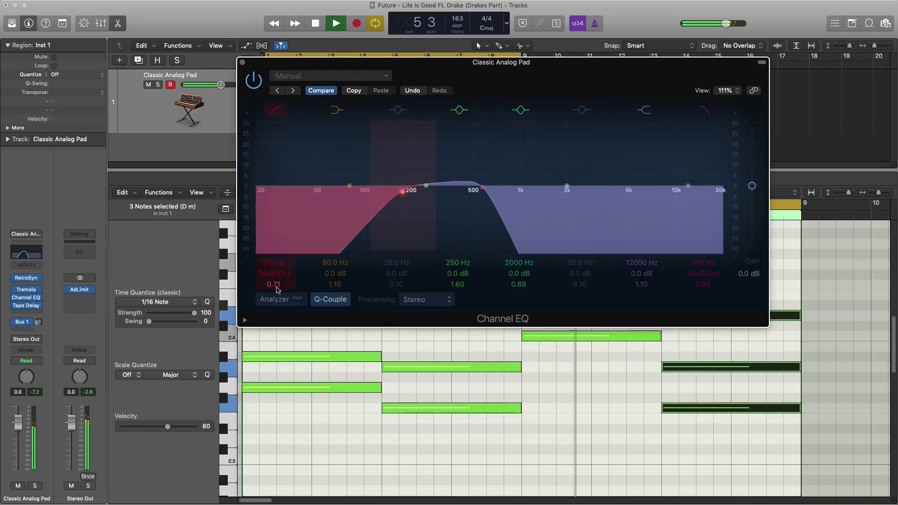
Set the Channel EQ's low-cut filter to 485 Hz with a 48 dB/Oct slope, play the progression and close the EQ.
key("space")
left_click_drag(275, 274, 279, 244)
key("space")
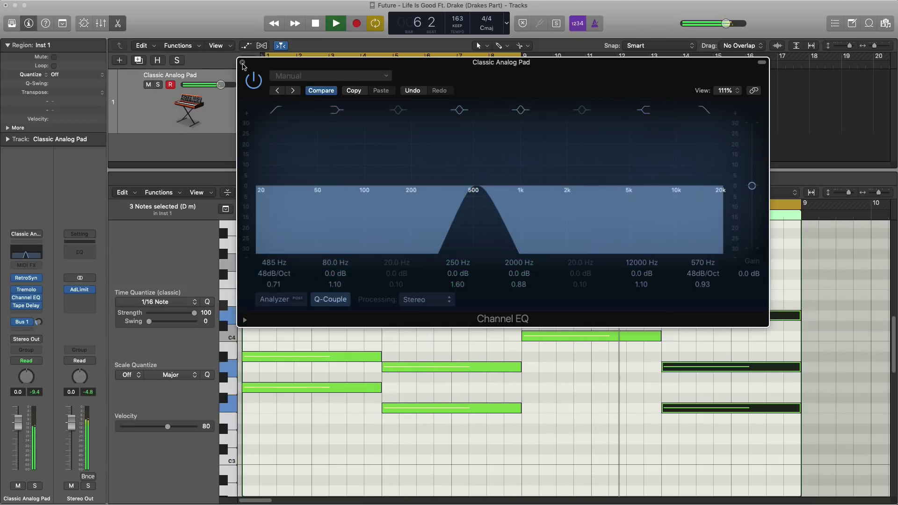
left_click(242, 63)
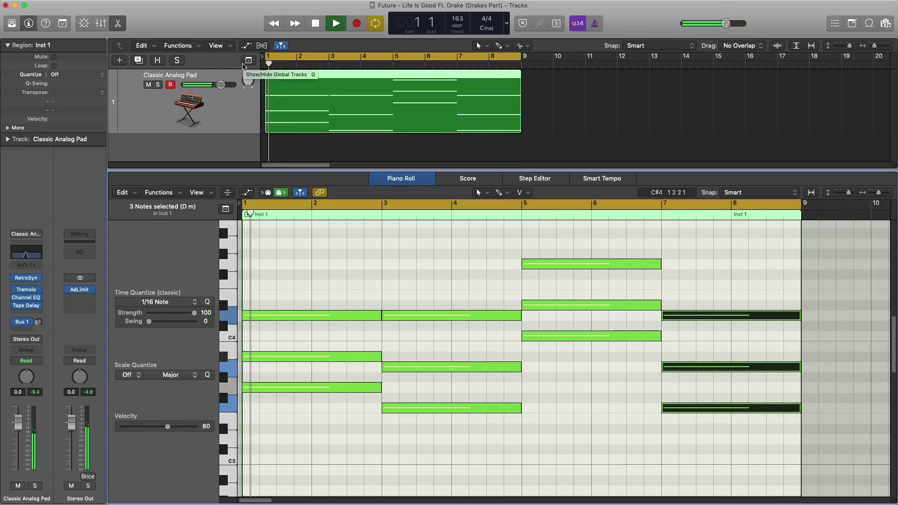
key("space")
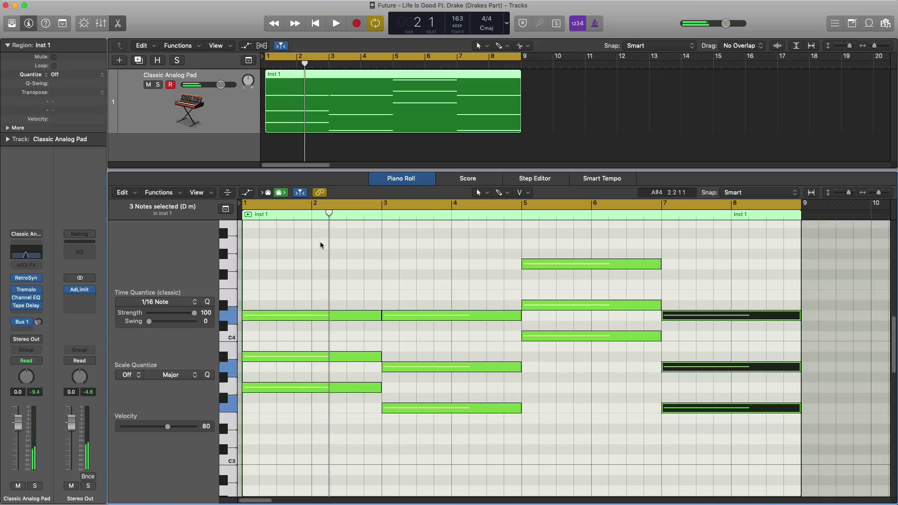
Inspect the pad's Tremolo settings, close the plug-in and play the progression.
left_click(31, 290)
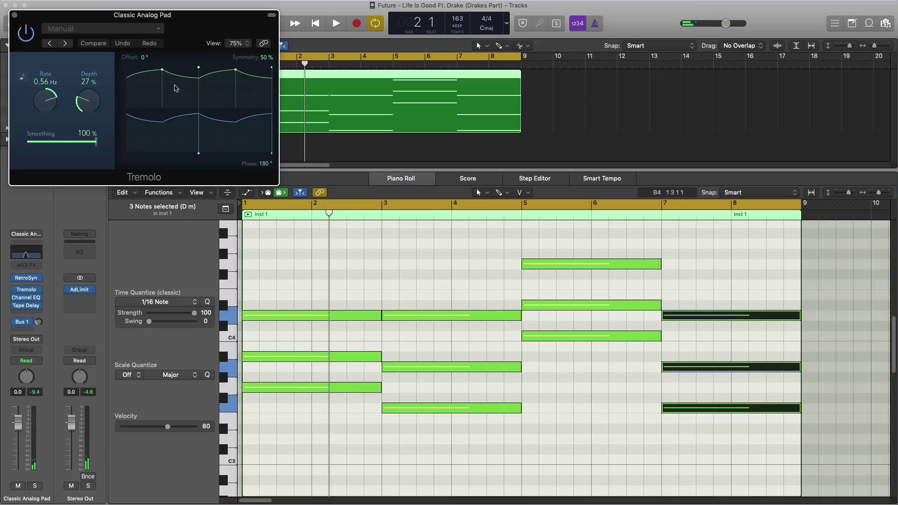
left_click(14, 16)
key("space")
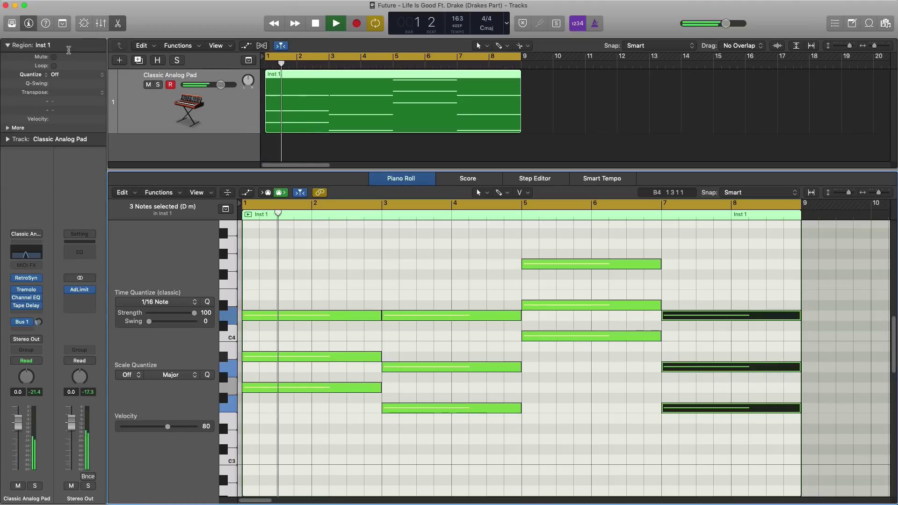
Stop playback and create a new software instrument track with Alchemy as its instrument.
key("e")
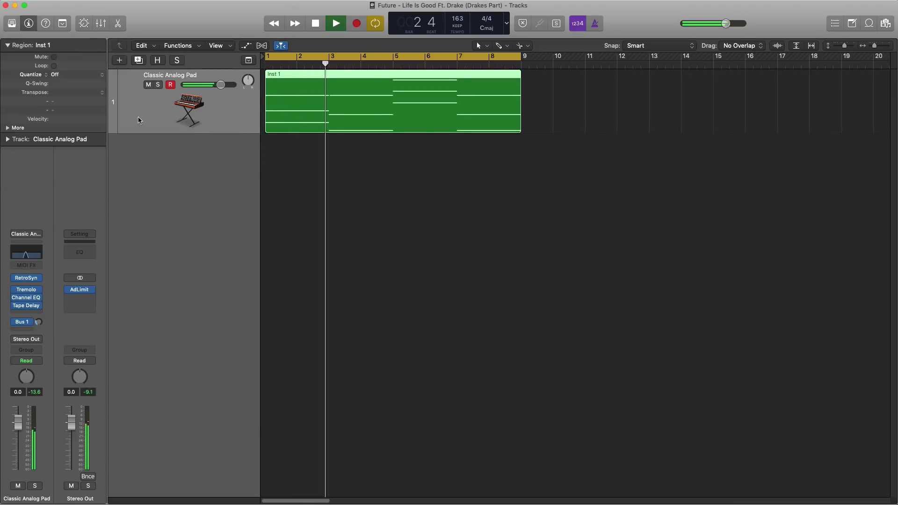
key("space")
left_click(125, 64)
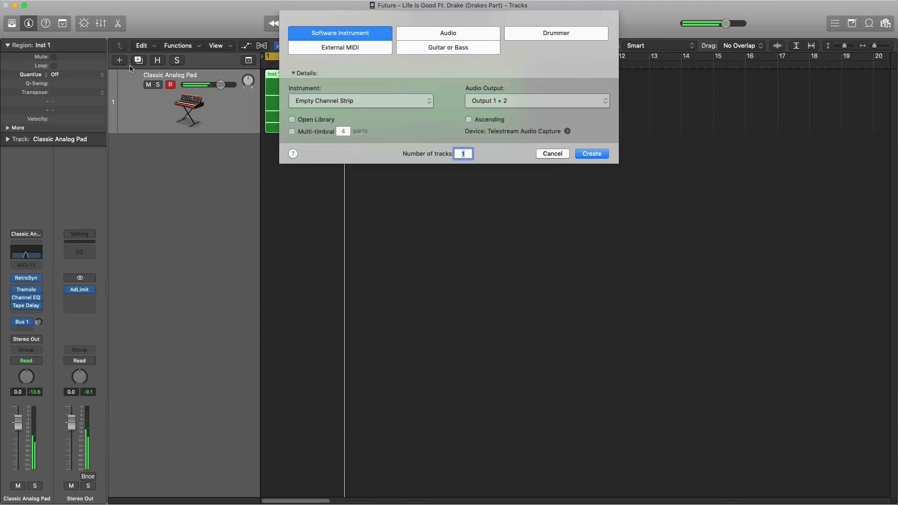
key("Return")
left_click(26, 299)
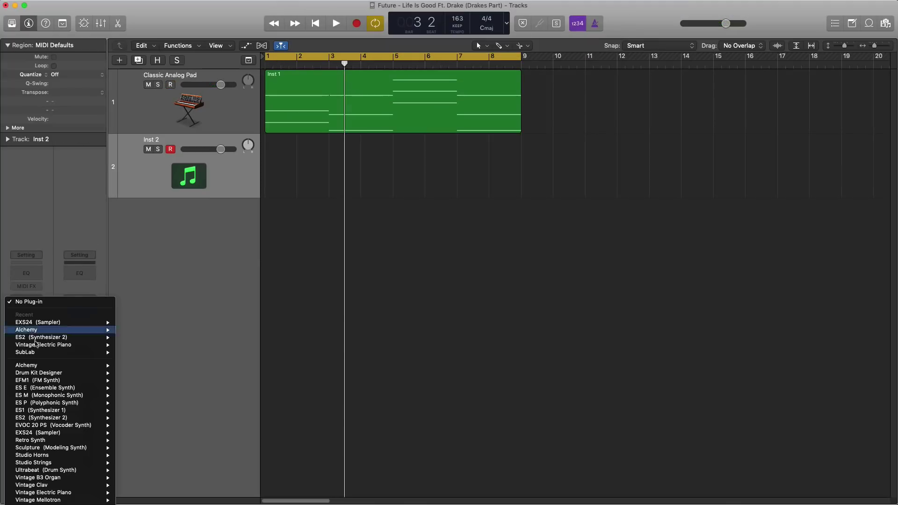
left_click(133, 330)
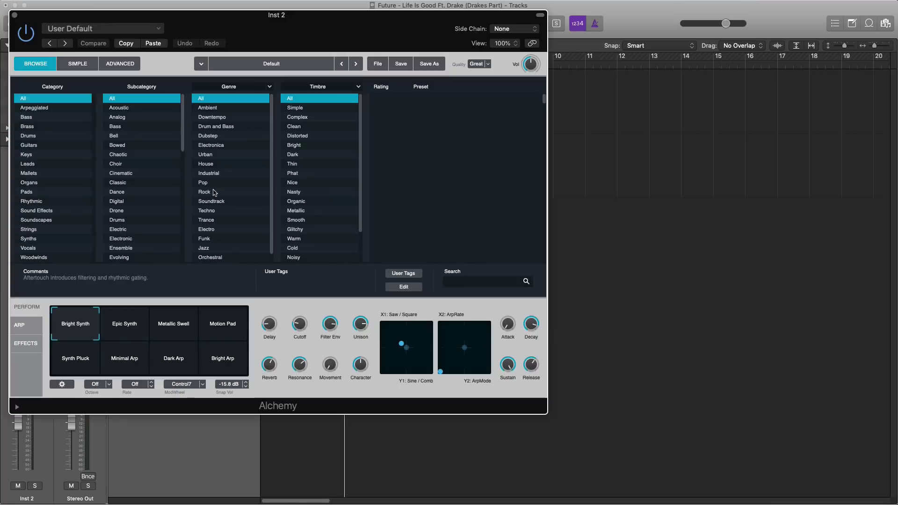
Load the Aurora Haze preset from Alchemy's Vocals category and close the plug-in.
left_click(28, 249)
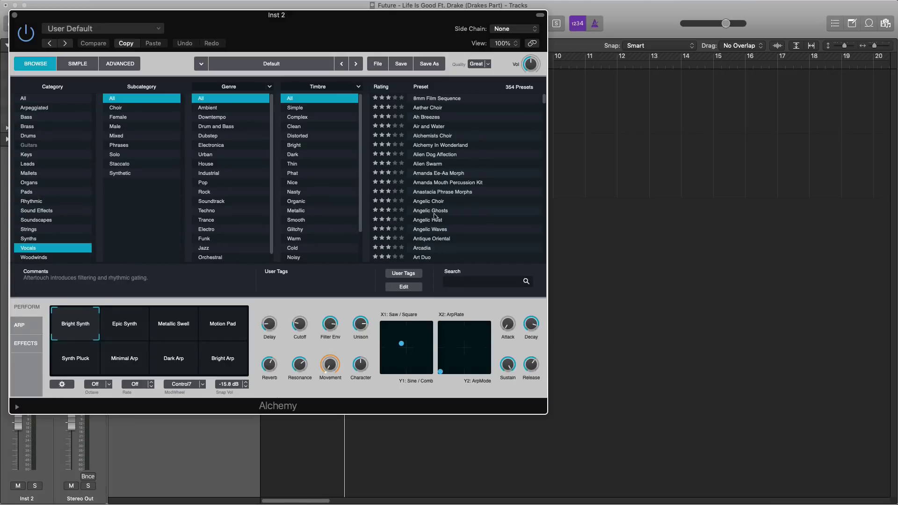
scroll(450, 240, "down", 5)
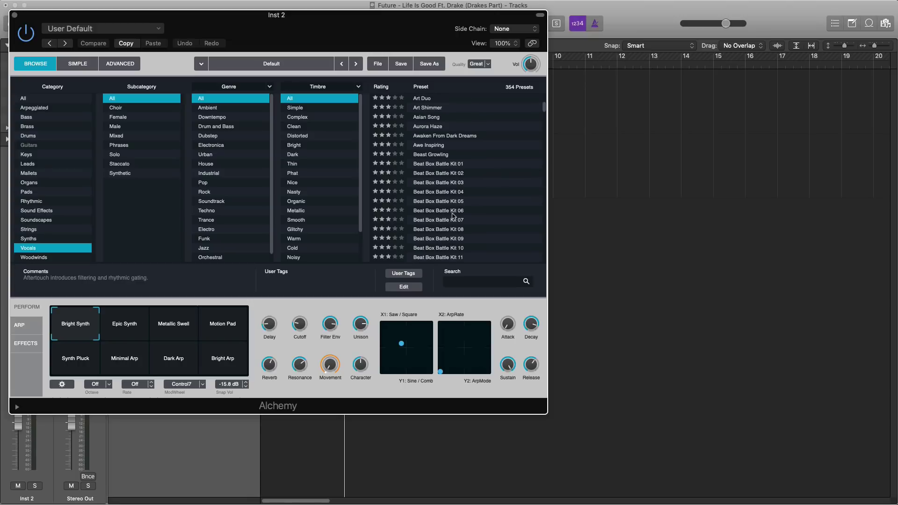
left_click(445, 129)
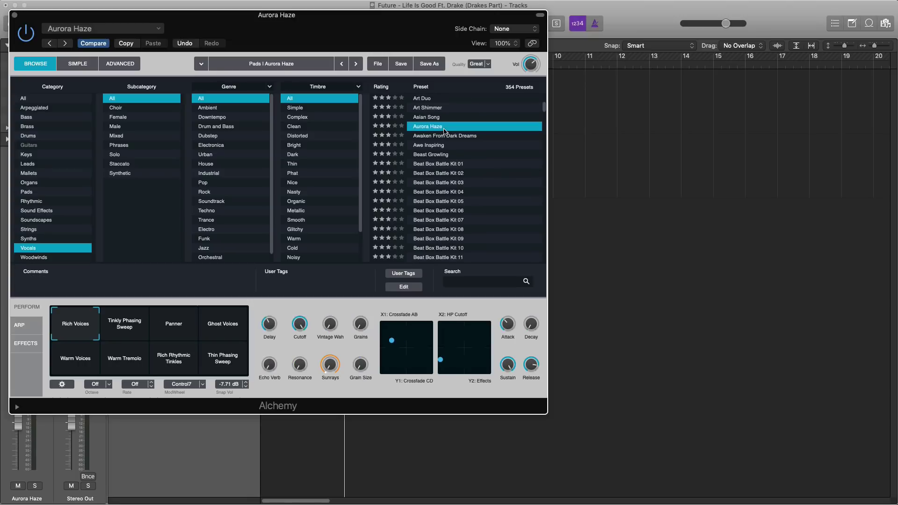
left_click(14, 17)
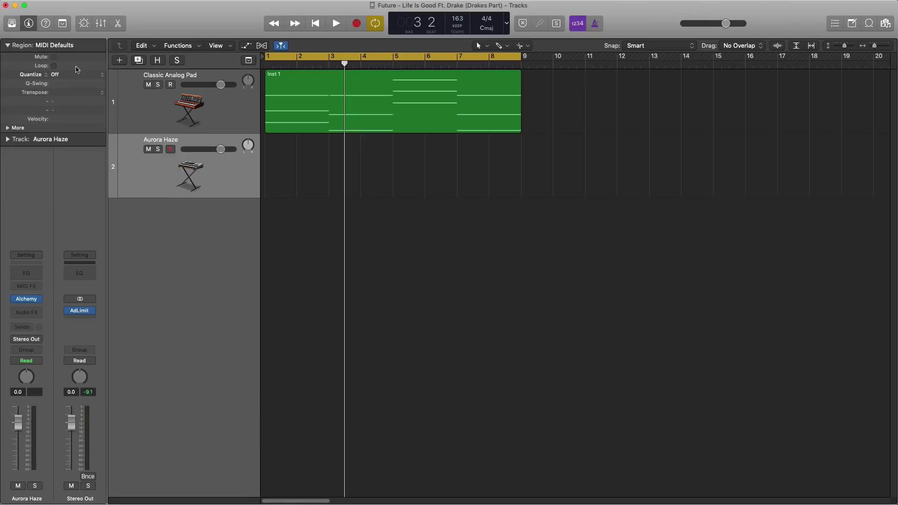
Create a MIDI region on the Aurora Haze track, extend it from bar 1 to bar 9 and open it for note editing.
left_click(283, 175, "super")
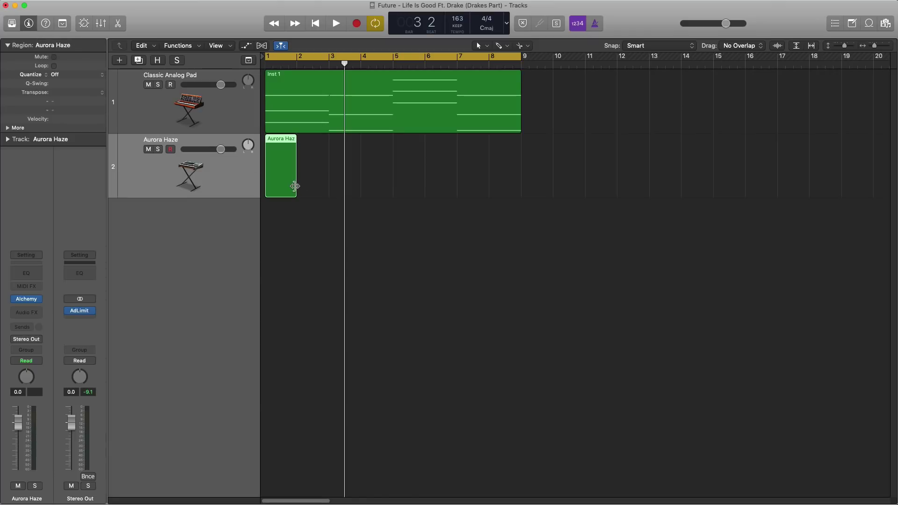
left_click_drag(295, 186, 520, 184)
double_click(439, 188)
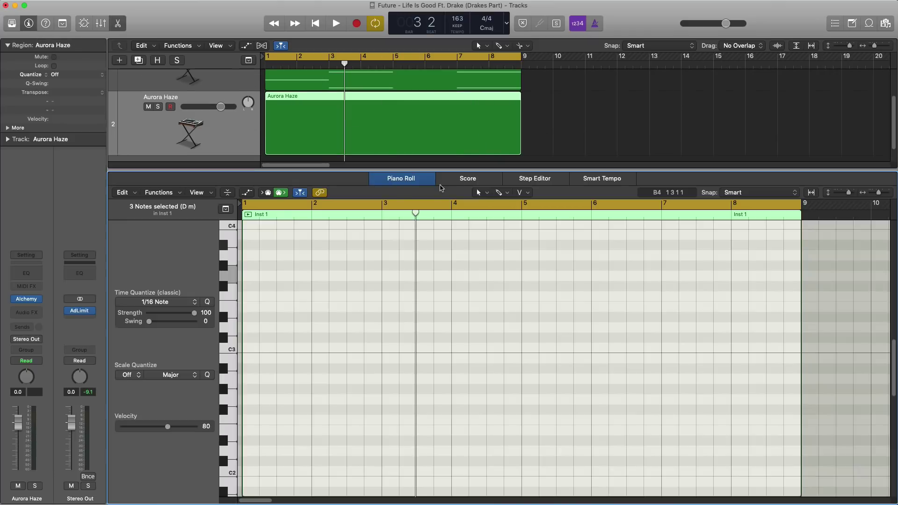
Add two half-bar notes, C3 at the start of bar 2 and D3 at beat 2 of bar 2.
key("space")
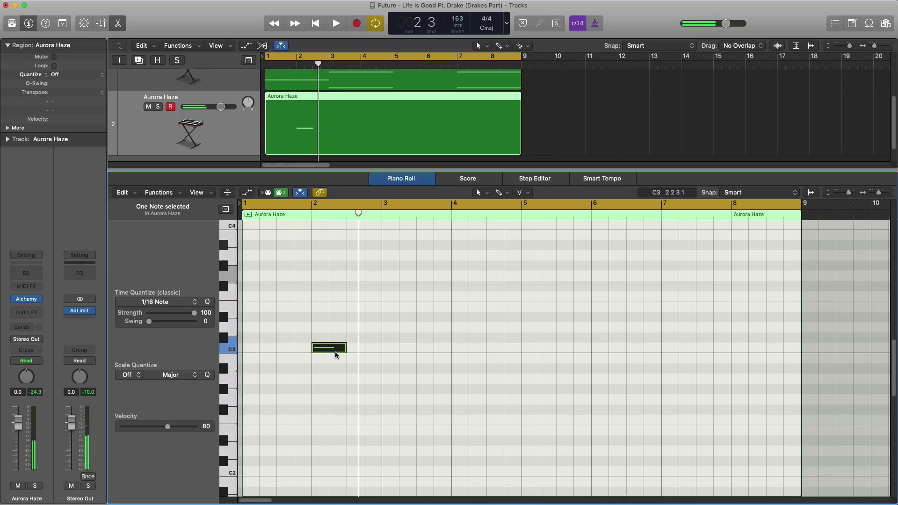
key("space")
left_click(345, 350)
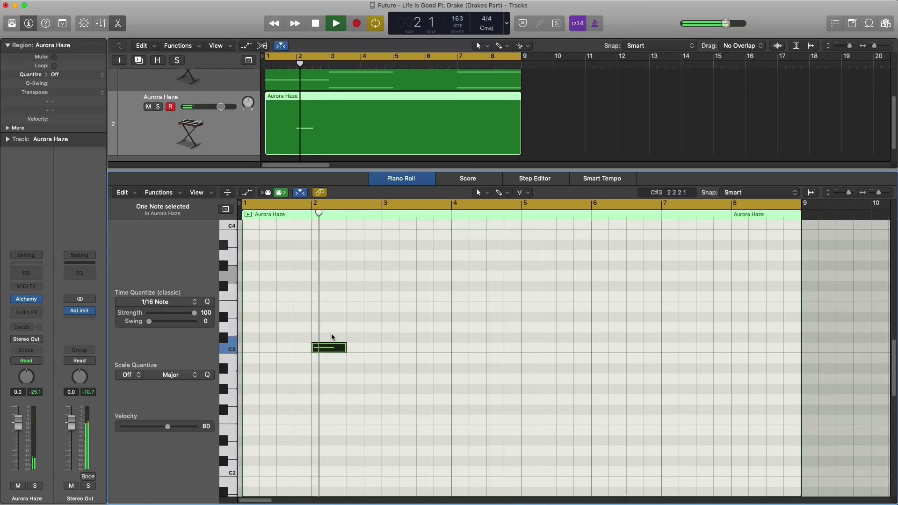
left_click(344, 331, "super")
key("space")
key("space")
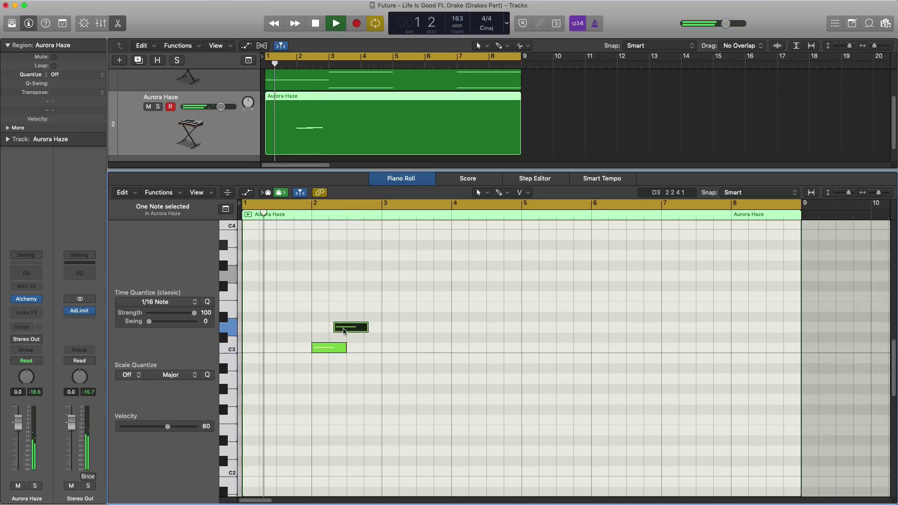
left_click_drag(344, 331, 339, 331)
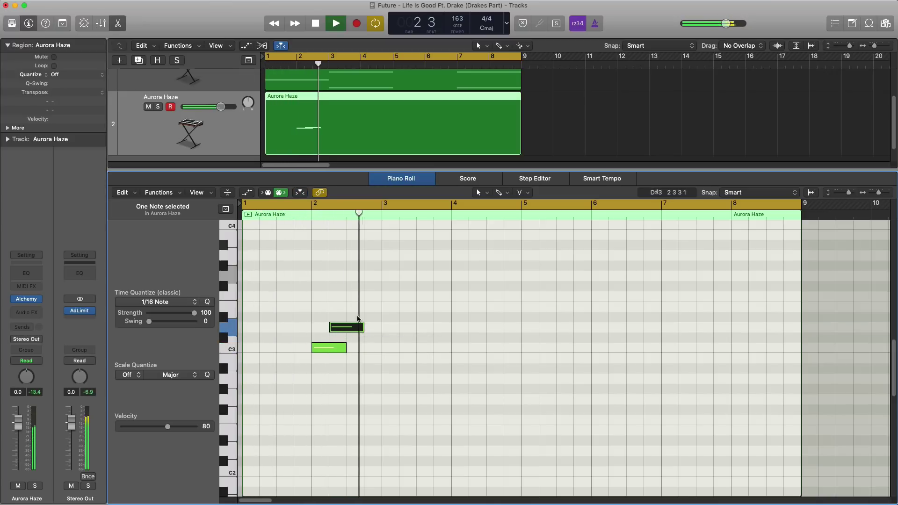
Add a half-bar A3 note starting at beat 4 of bar 2 and play back the melody.
key("space")
left_click(369, 255, "super")
key("space")
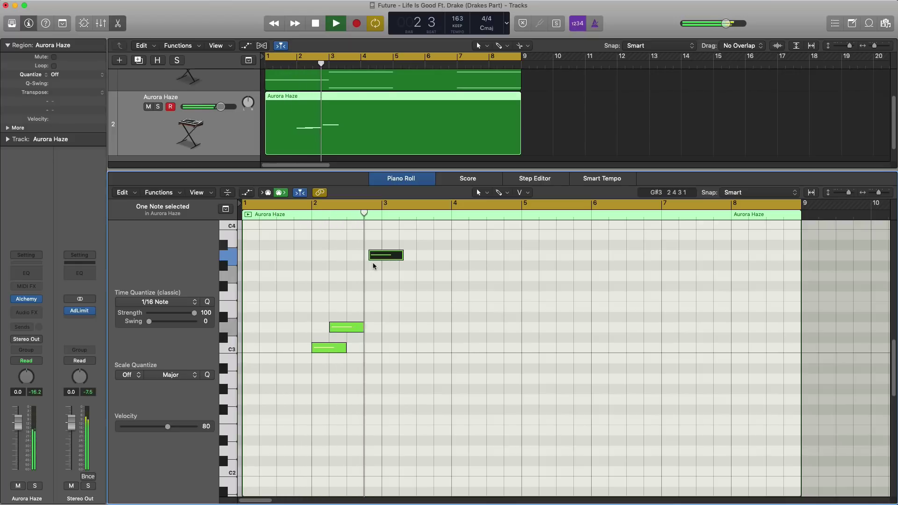
left_click_drag(398, 257, 394, 256)
key("space")
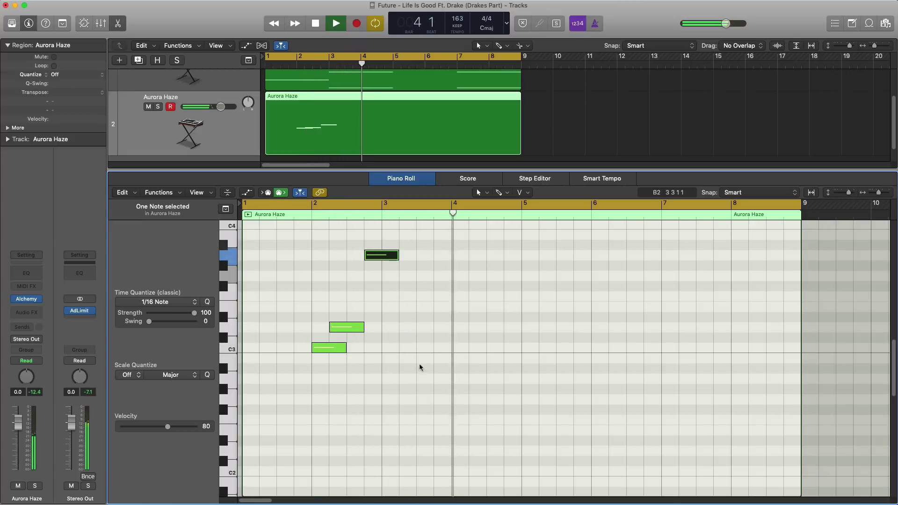
key("space")
Transpose the three melody notes up one octave to C4, D4 and A4 and play them from the start.
left_click_drag(437, 378, 330, 240)
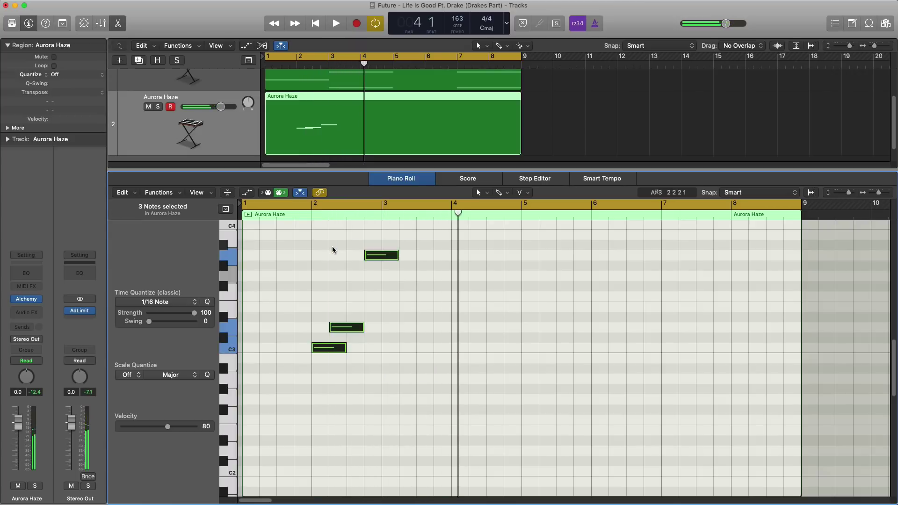
key("alt+shift+Up")
key("Return")
key("space")
key("x")
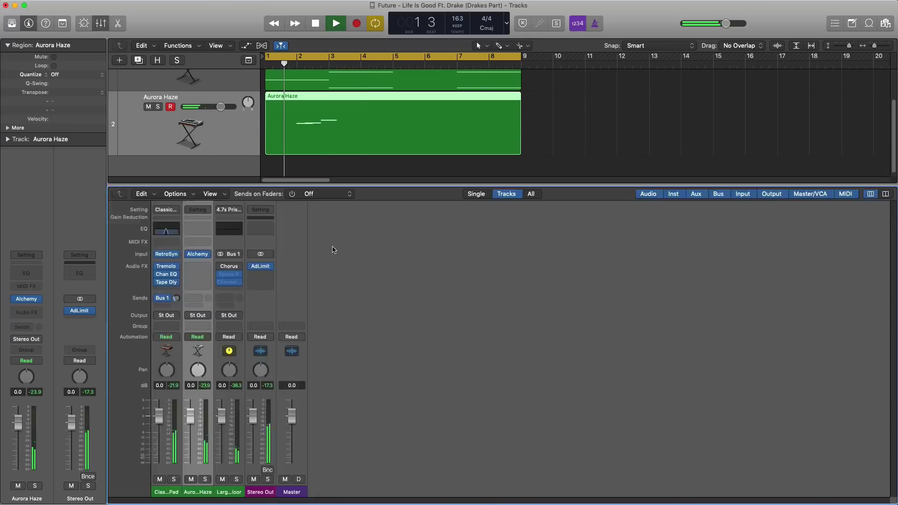
key("x")
double_click(355, 186)
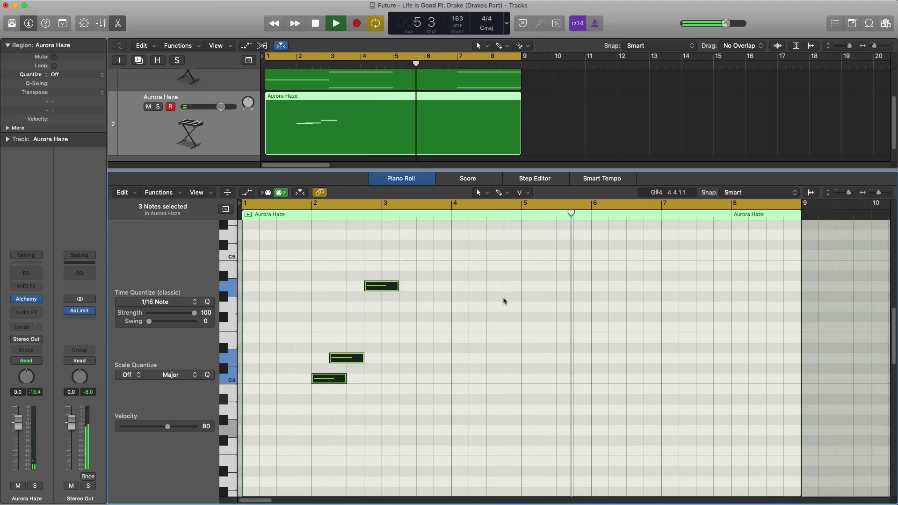
Add a half-bar G3 note at beat 3 of bar 5 and transpose it up one octave to G4.
key("space")
left_click(561, 430, "super")
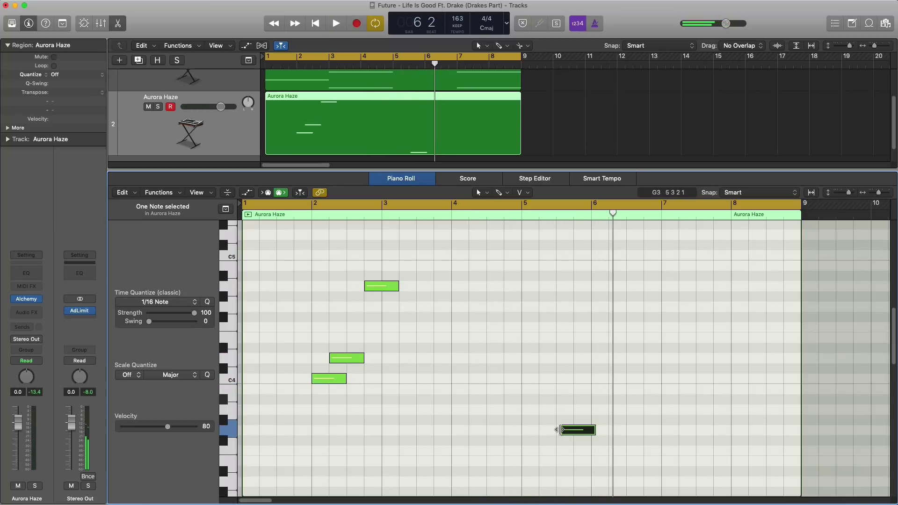
key("space")
left_click_drag(566, 430, 562, 432)
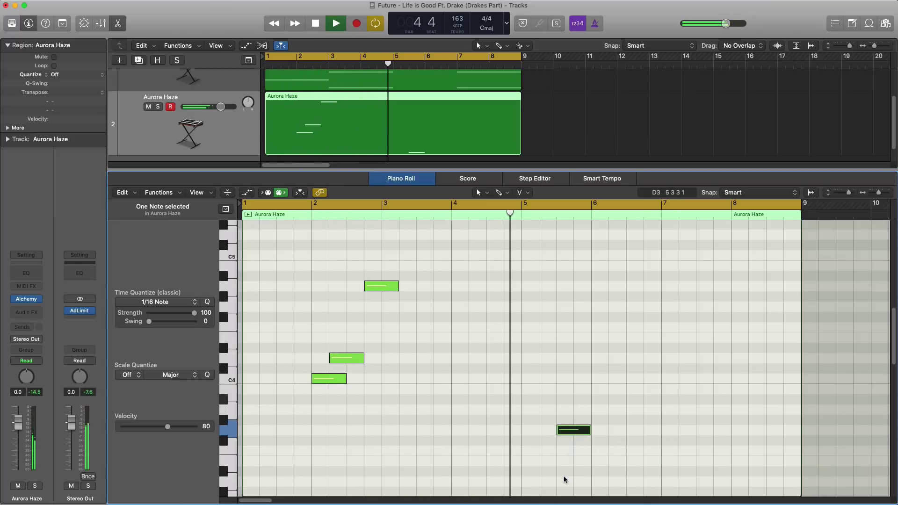
key("shift+alt+Up")
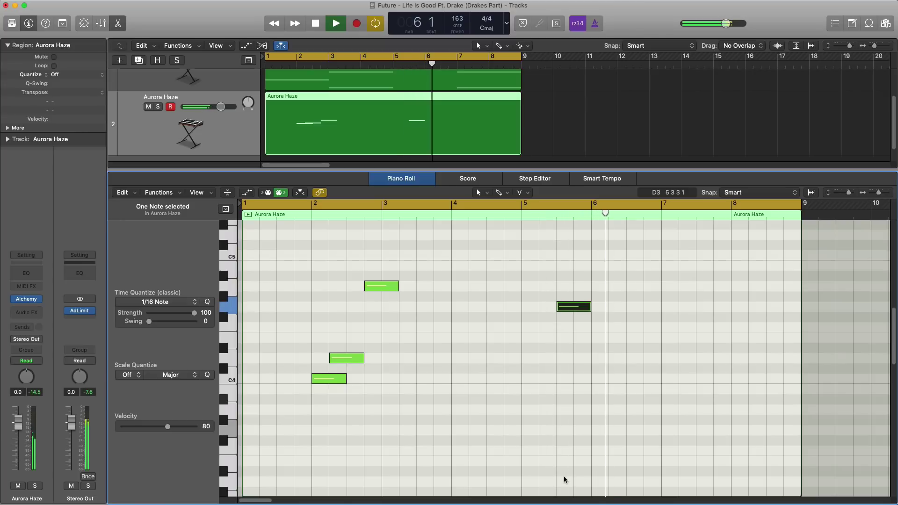
Extend the bar 5 G4 note to beat 3 of bar 6 and lower the A4 note at bar 2 to G4.
key("p")
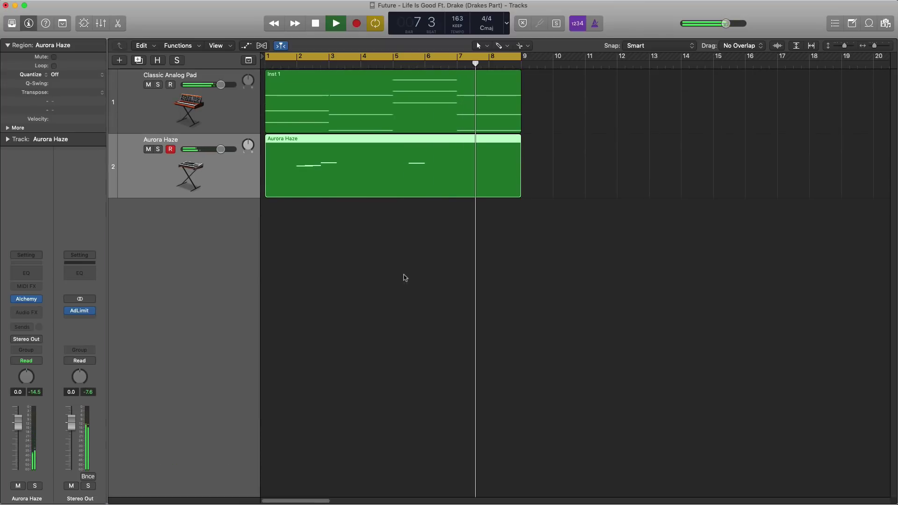
key("p")
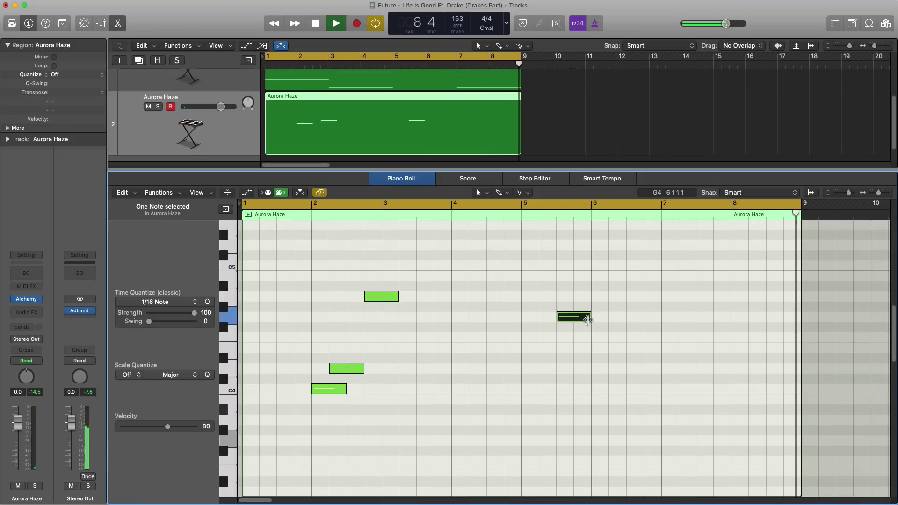
left_click_drag(589, 322, 626, 324)
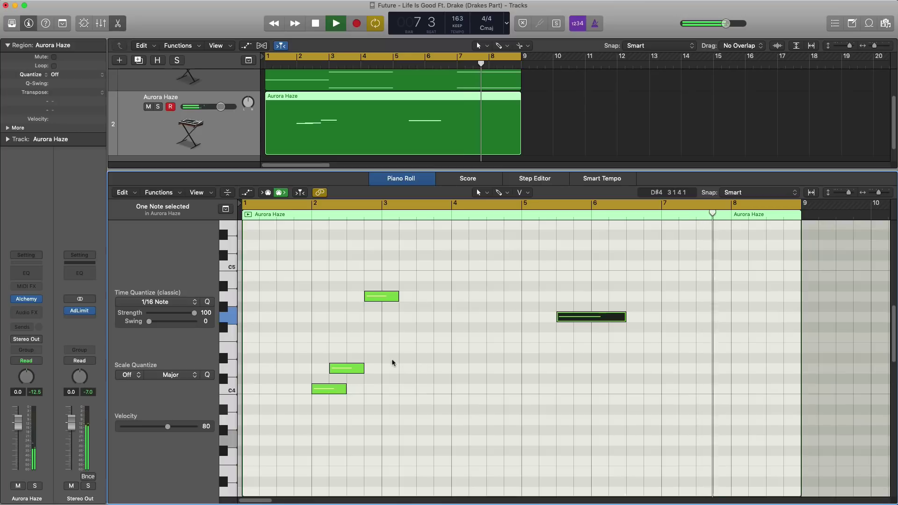
left_click_drag(378, 301, 389, 325)
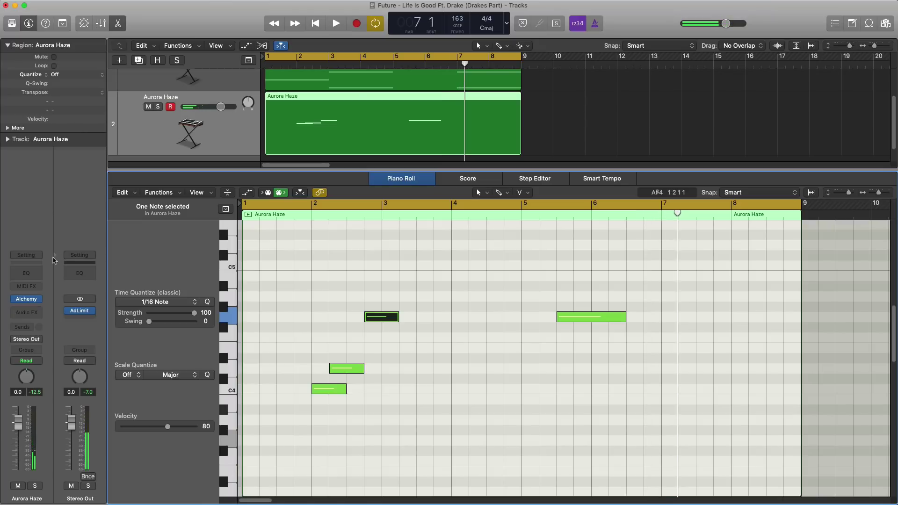
Reopen Alchemy, audition the Rich Voices, Tinkly Phasing Sweep and Panner performance snapshots, and select Ghost Voices.
left_click(43, 302)
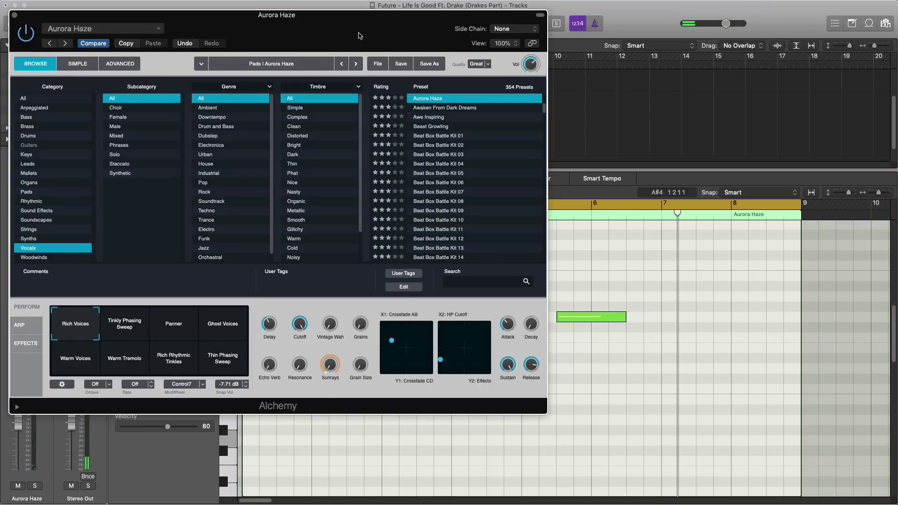
left_click_drag(360, 36, 440, 41)
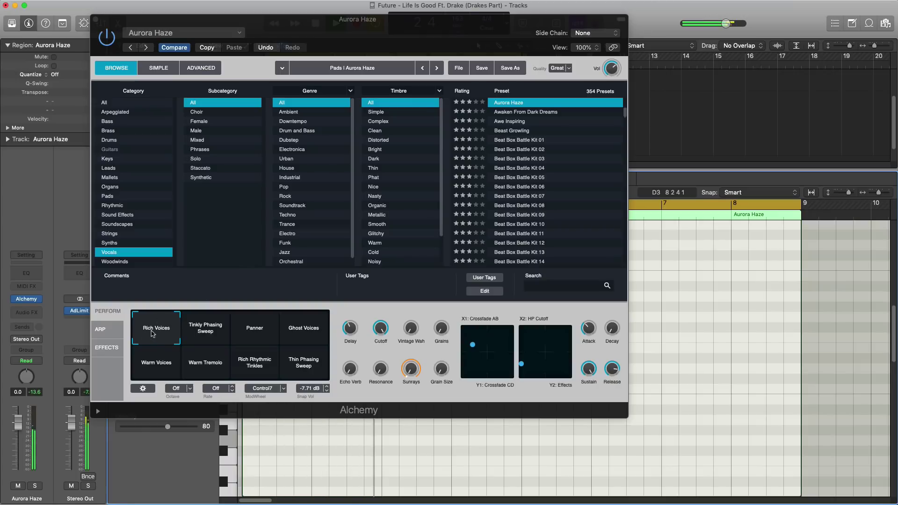
left_click(152, 333)
left_click(205, 328)
left_click(249, 324)
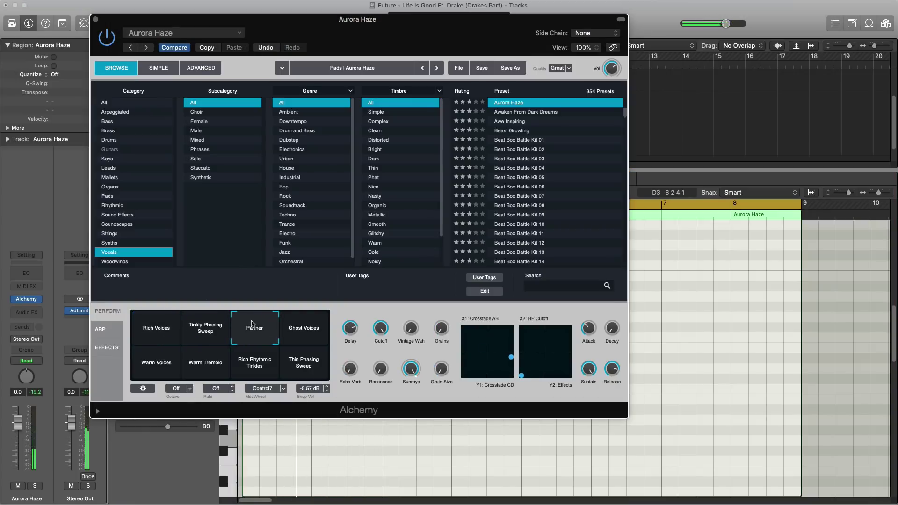
left_click(301, 320)
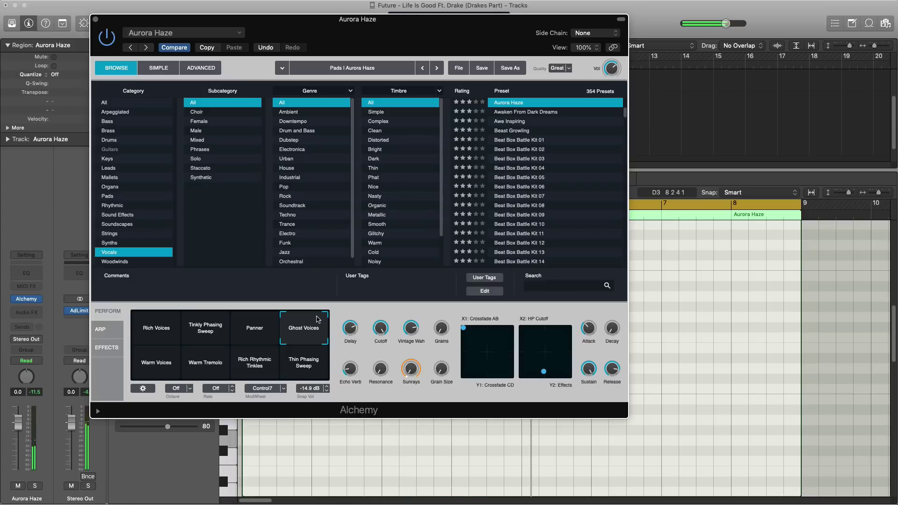
Add a Channel EQ to the Aurora Haze track with its high-cut filter at 2000 Hz.
left_click(95, 20)
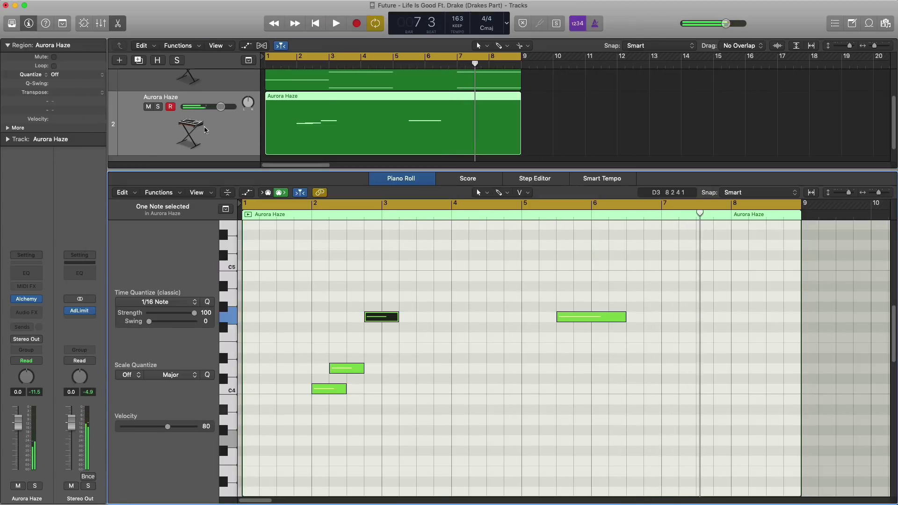
left_click(20, 274)
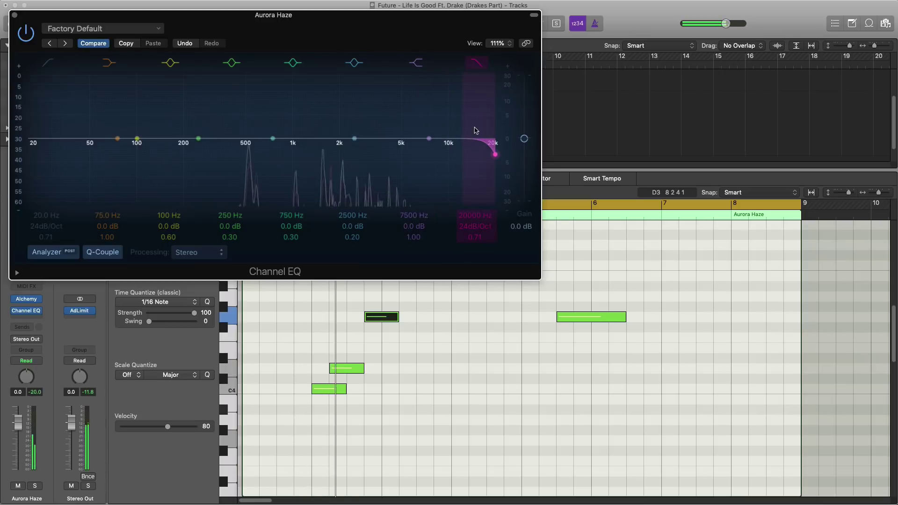
left_click_drag(470, 215, 475, 233)
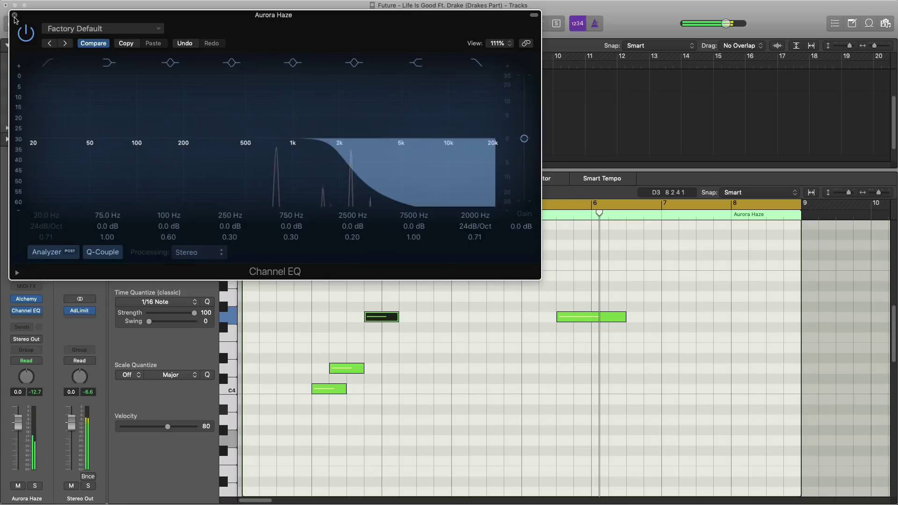
key("super+w")
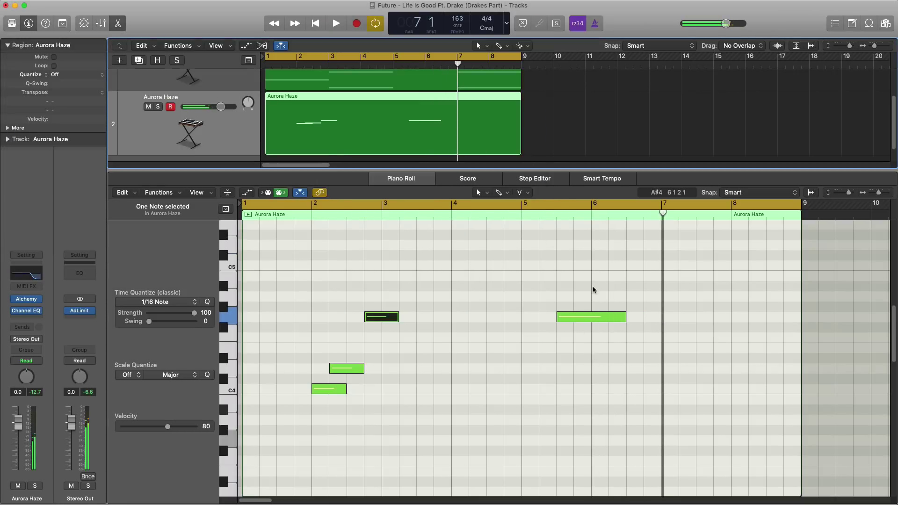
Split the Aurora Haze region at bar 5 and move its second half onto a duplicate of the track.
left_click_drag(592, 289, 594, 349)
key("x")
key("x")
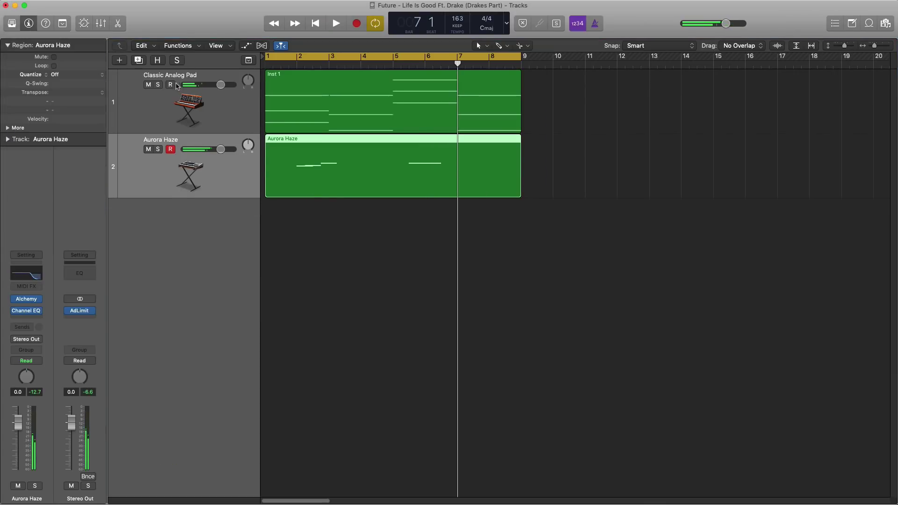
left_click(136, 63)
left_click(388, 144)
left_click_drag(393, 154, 404, 186)
left_click_drag(394, 149, 395, 149)
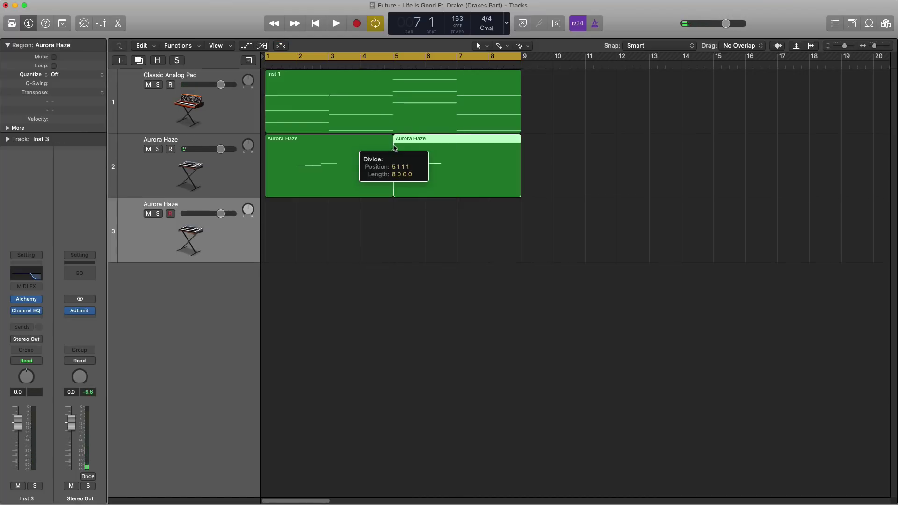
left_click_drag(428, 182, 433, 226)
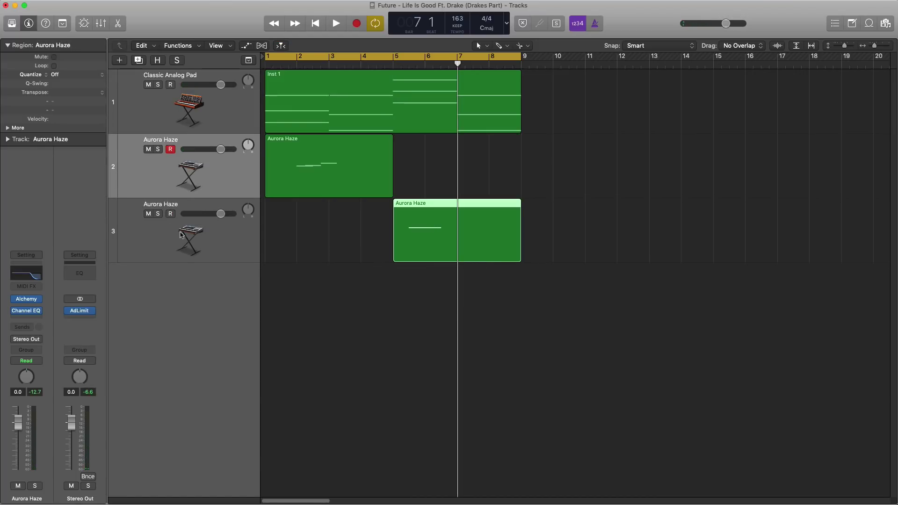
Loop bars 5 to 9 and raise the duplicate Aurora Haze track's Channel EQ high-cut to 4450 Hz.
left_click(161, 242)
left_click_drag(390, 65, 521, 65)
left_click(34, 313)
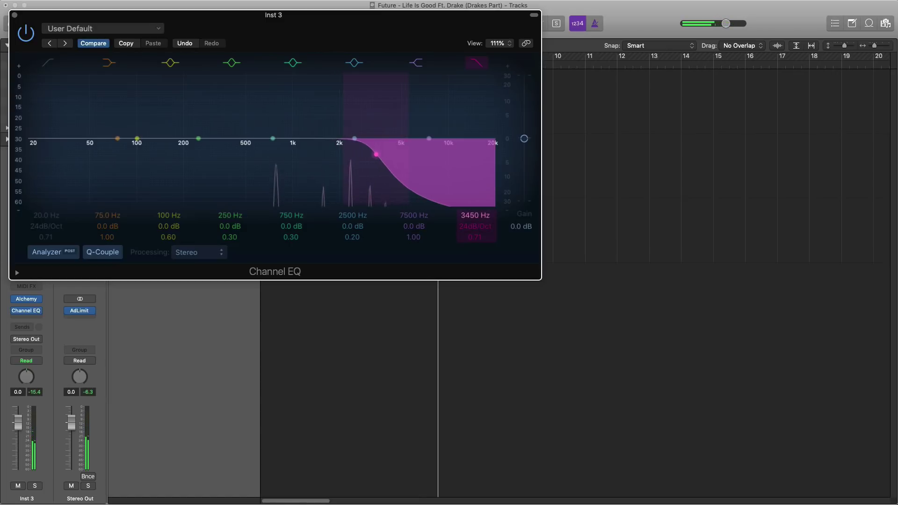
left_click_drag(386, 154, 394, 154)
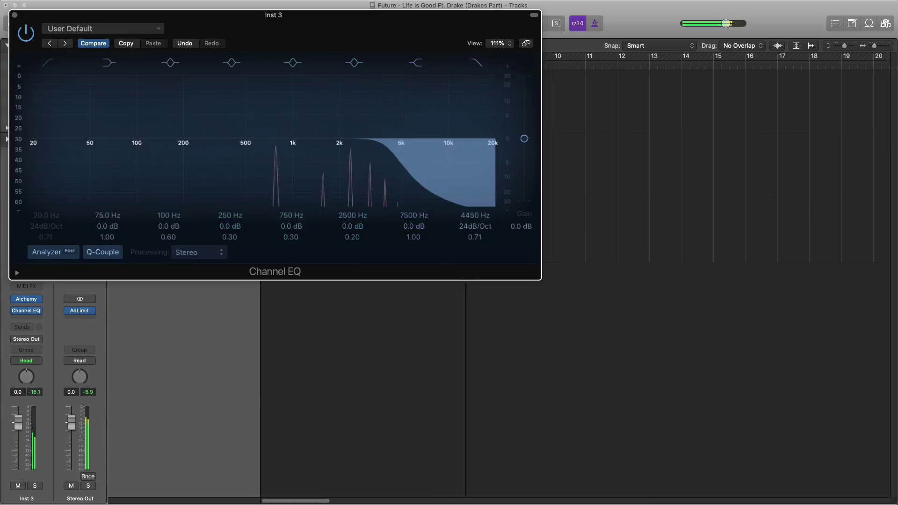
left_click(15, 15)
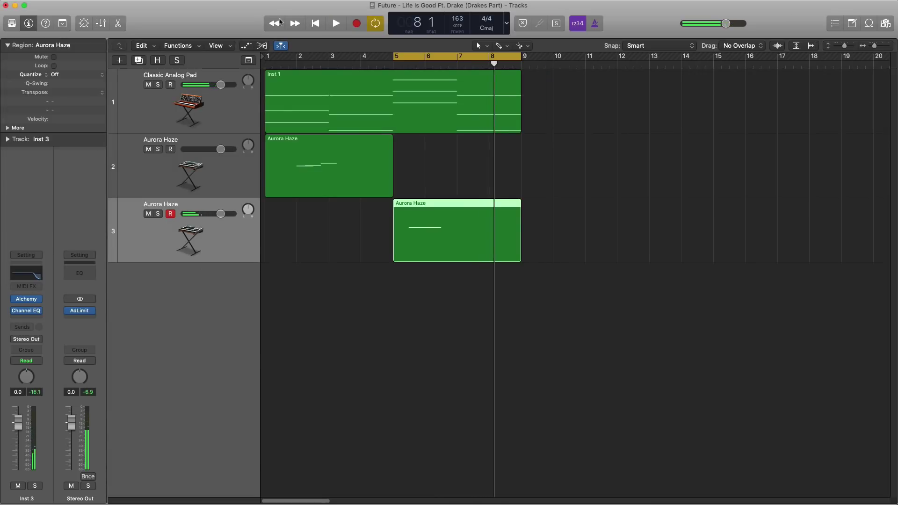
Loop bars 1 to 9 in playback, lowering track 2 to -7.2 dB and track 3 slightly further.
left_click_drag(270, 62, 521, 61)
key("space")
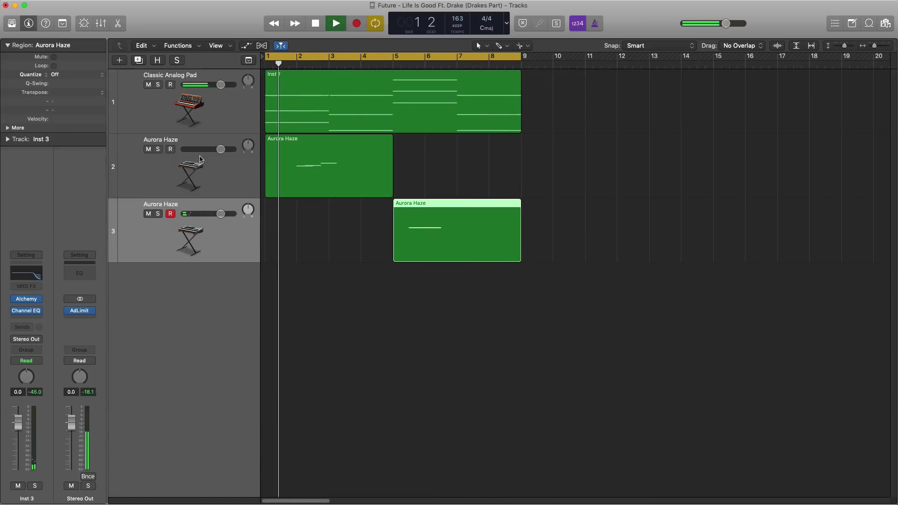
left_click(200, 159)
left_click_drag(220, 149, 206, 150)
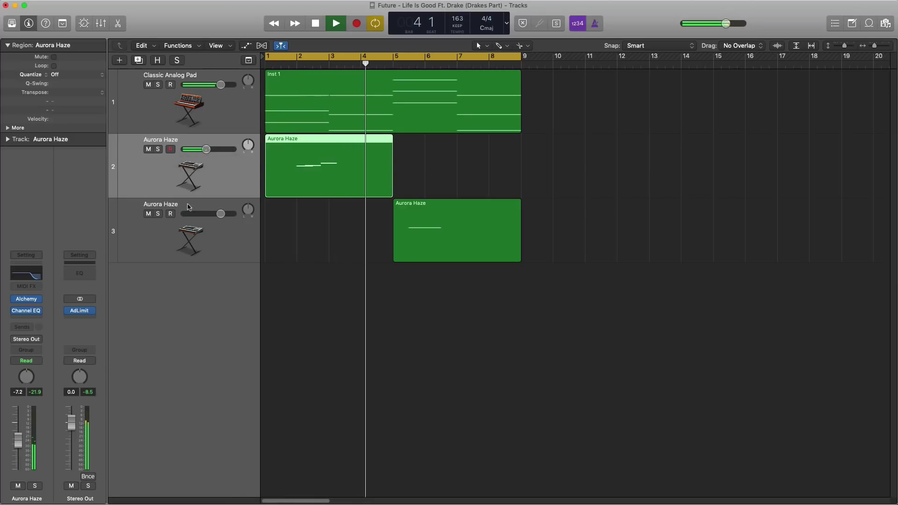
left_click_drag(220, 213, 199, 213)
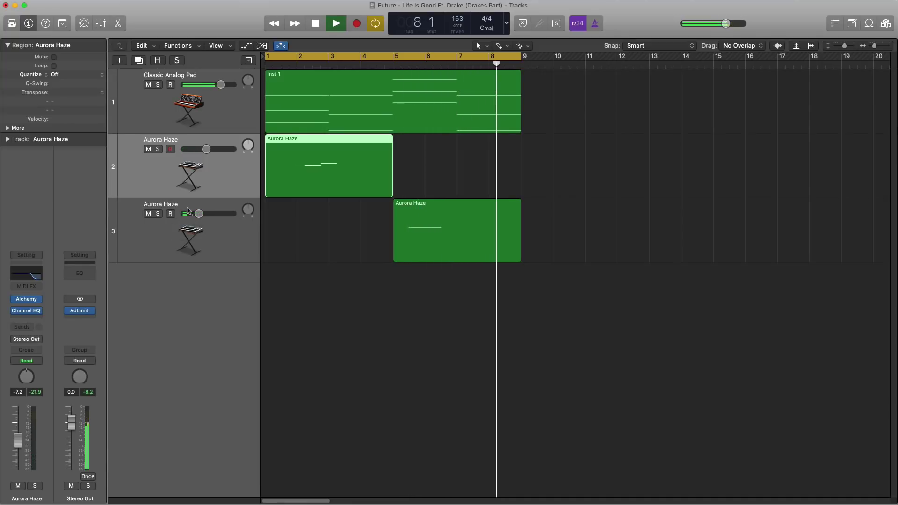
Pan the first Aurora Haze track to -5 and the second one slightly right while the loop plays.
key("space")
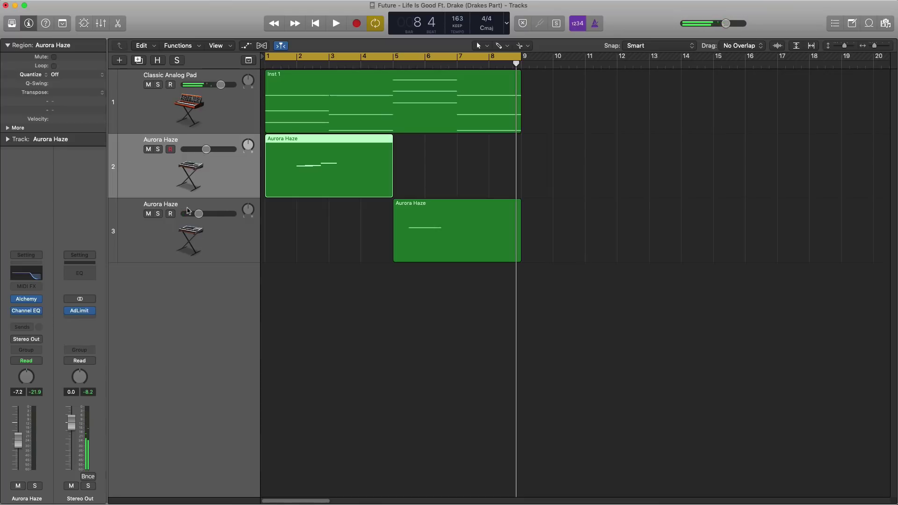
key("space")
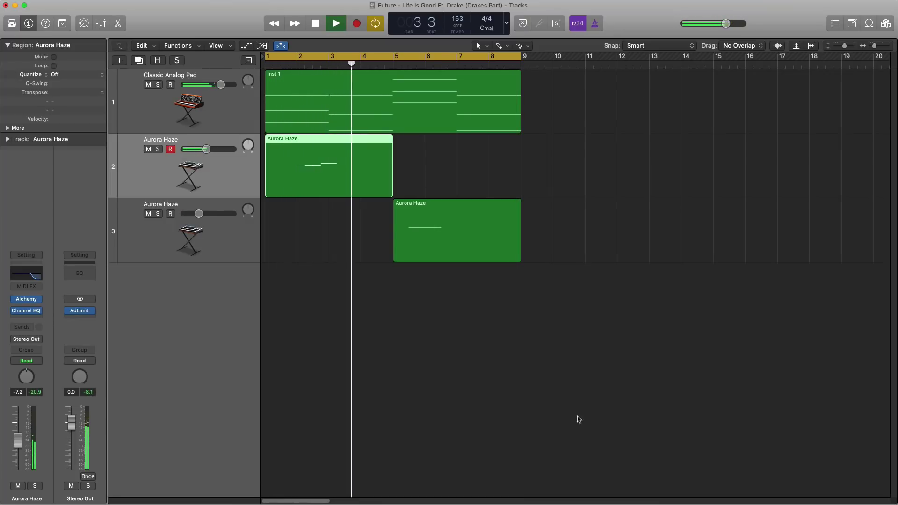
left_click_drag(248, 145, 248, 150)
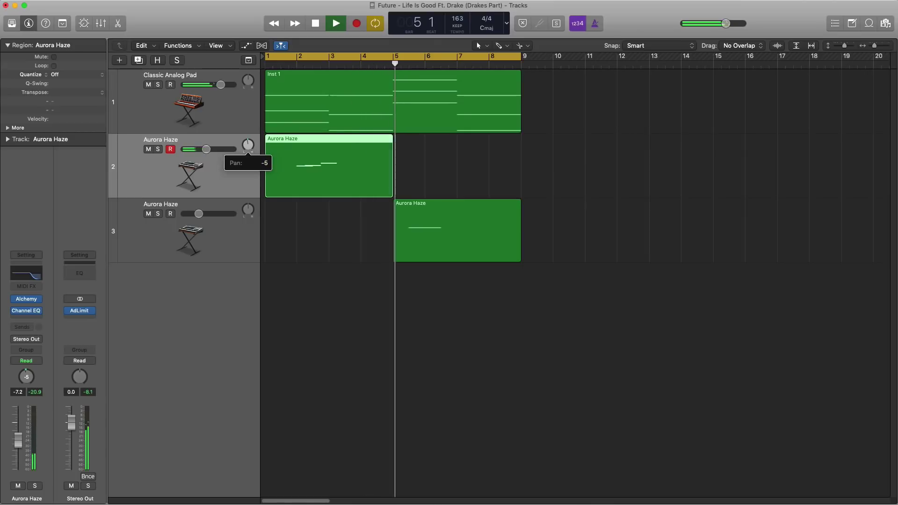
left_click_drag(247, 209, 248, 205)
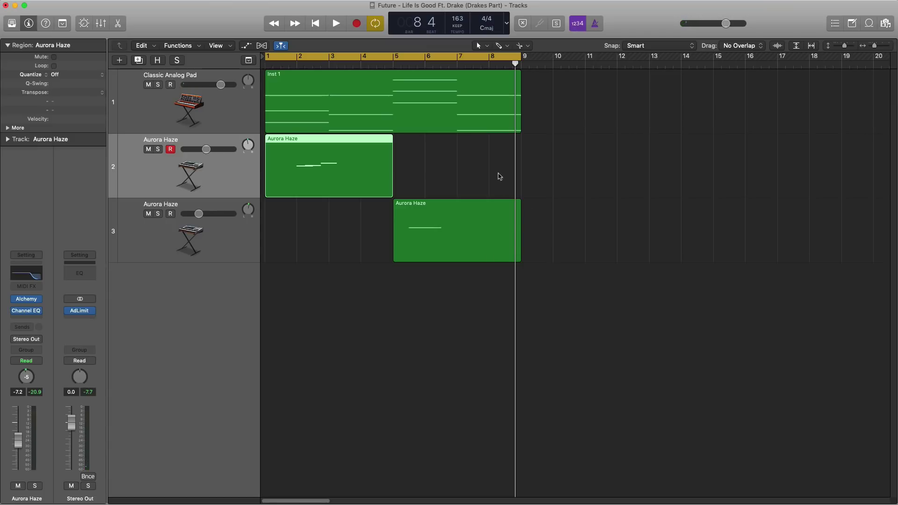
Repeat the eight-bar pad chord region at bar 9 and set the cycle range to bars 9 to 17.
left_click(443, 118)
key("super+r")
left_click(562, 164, "ctrl+alt")
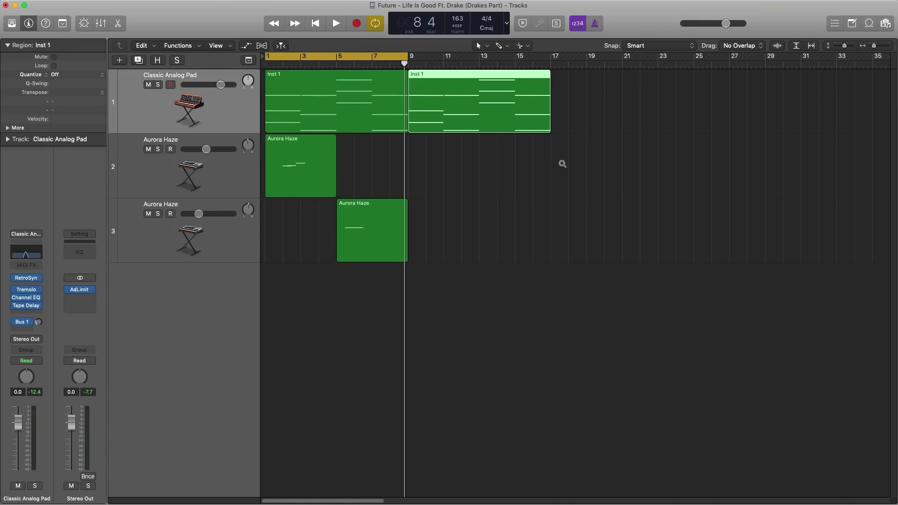
left_click_drag(352, 59, 500, 62)
Duplicate the Classic Analog Pad track below the others and open an empty MIDI region on it spanning bars 9 to 17.
left_click(138, 60)
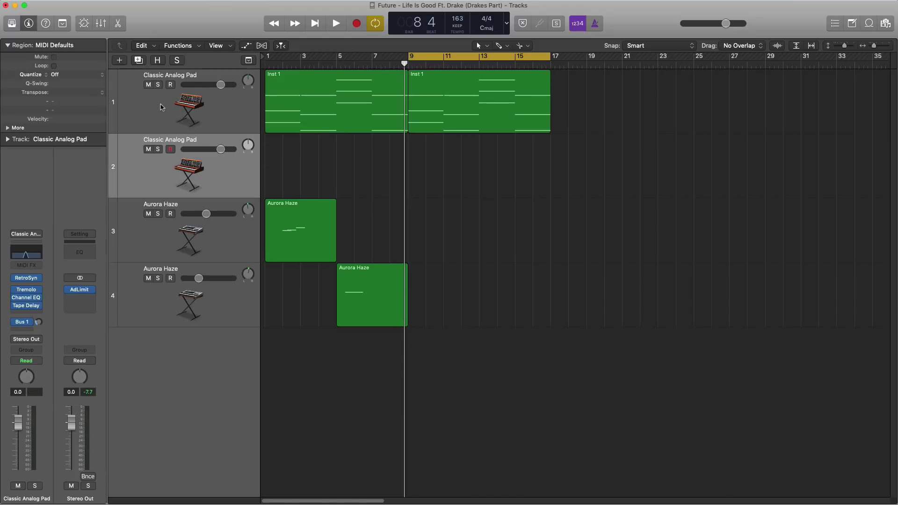
left_click_drag(213, 169, 549, 302)
double_click(489, 300)
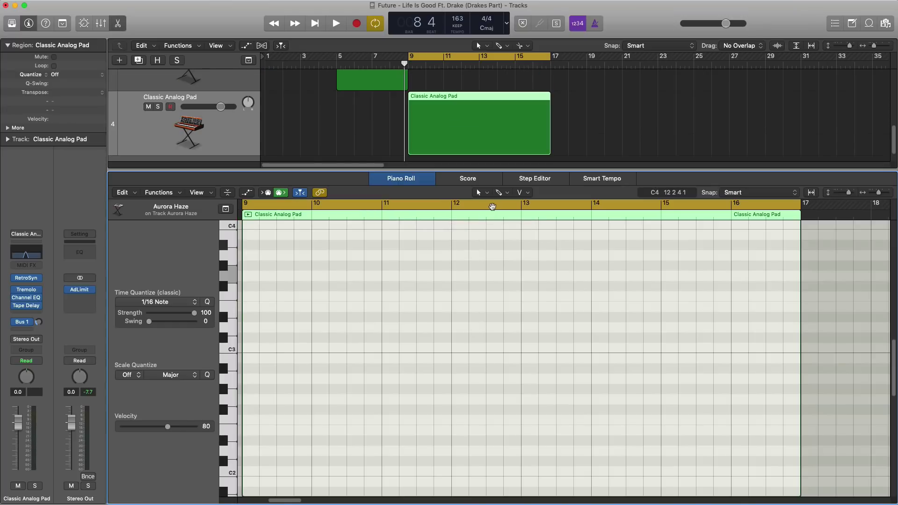
Add a half-bar G3 note at beat 3 of bar 10 and transpose it up one octave to G4.
key("space")
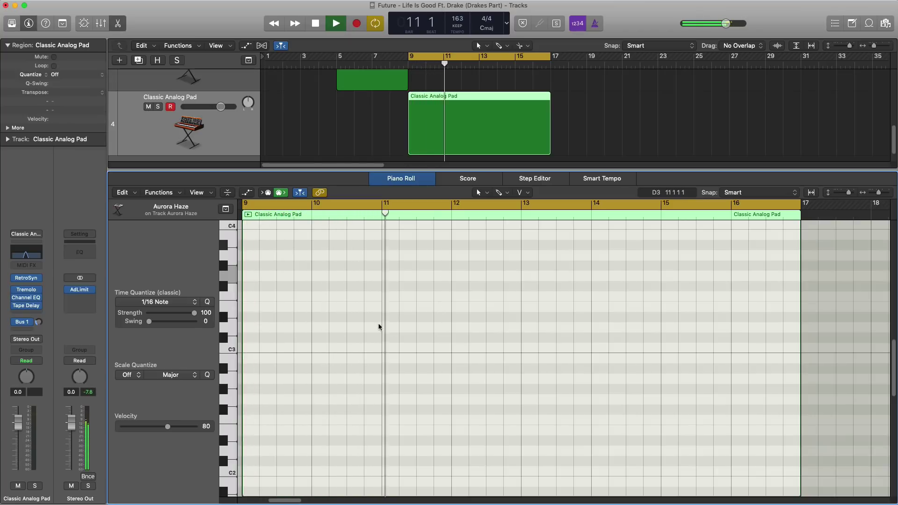
key("space")
key("space")
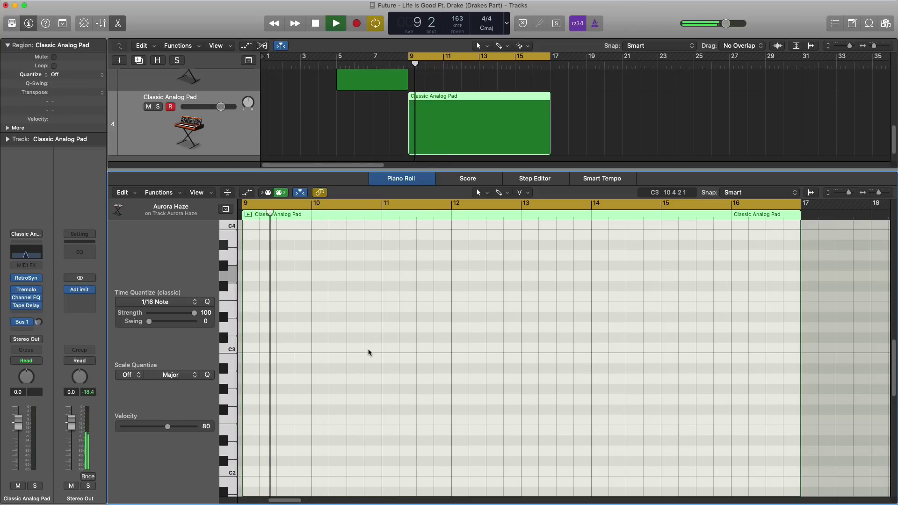
scroll(360, 353, "up", 3)
double_click(351, 354)
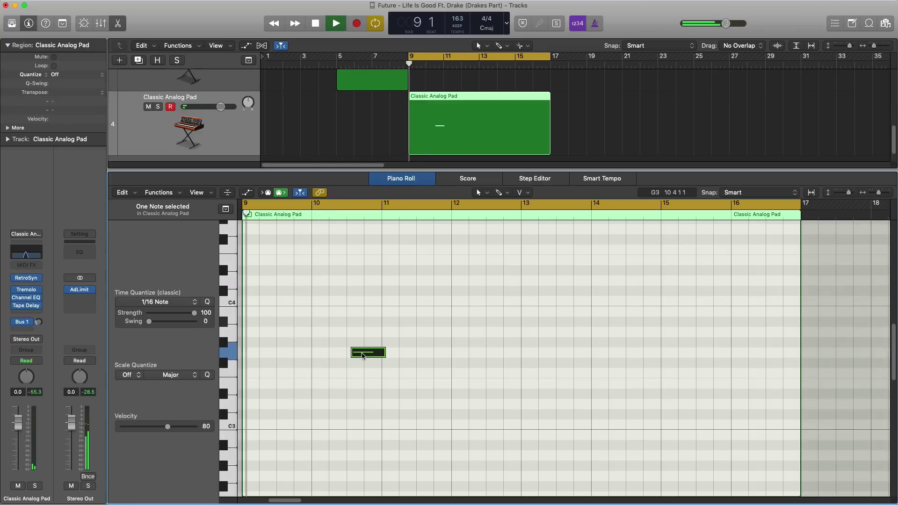
left_click_drag(362, 356, 358, 356)
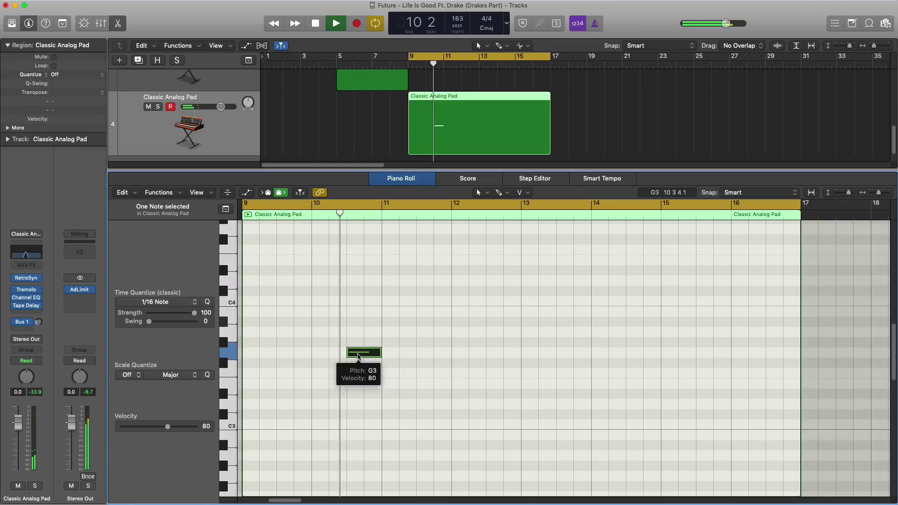
key("space")
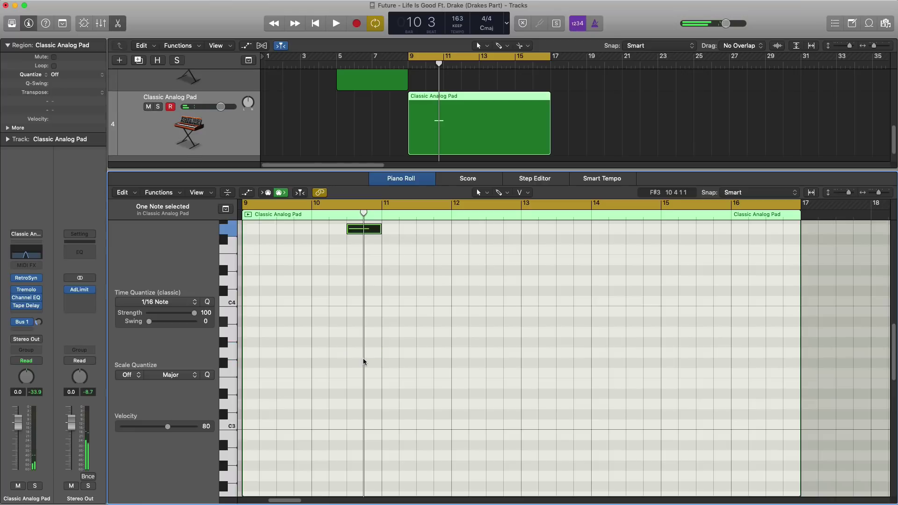
key("space")
scroll(370, 365, "up", 5)
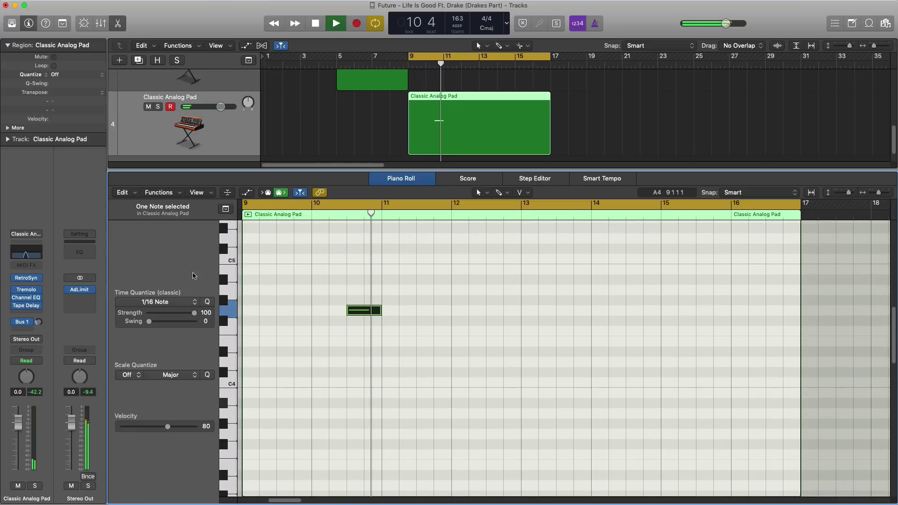
Bypass the Channel EQ on the duplicate pad track and lower its volume to -14.4 dB.
key("space")
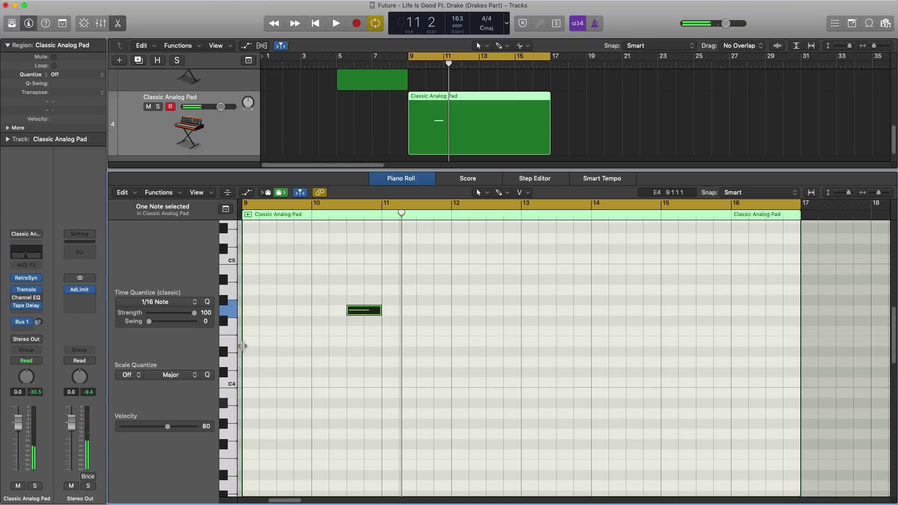
key("space")
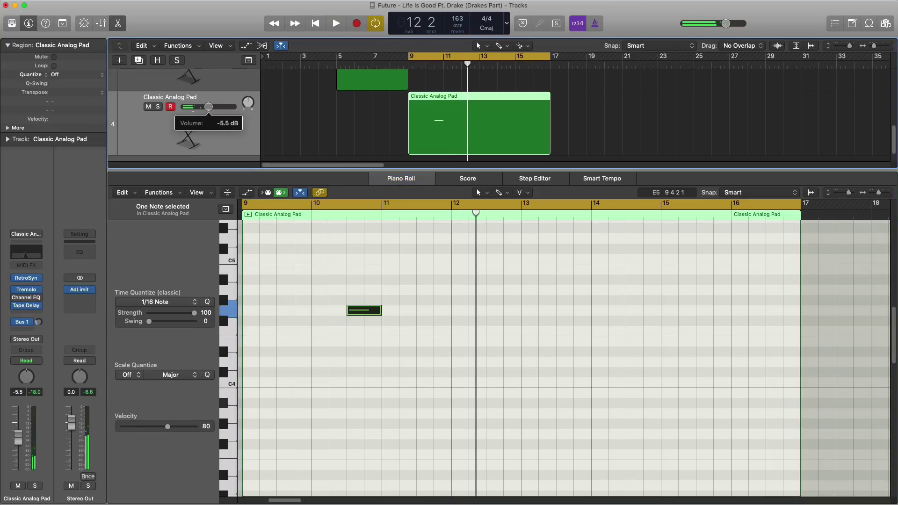
key("space")
left_click_drag(208, 106, 199, 107)
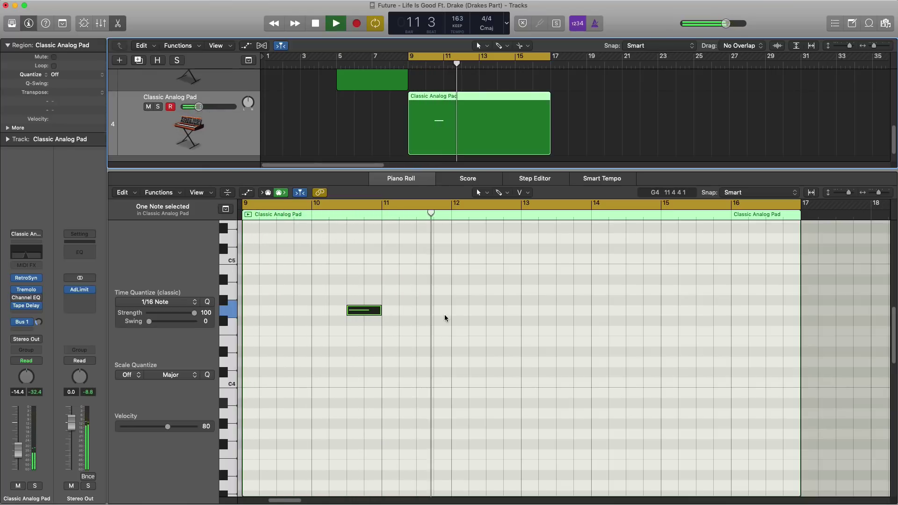
key("space")
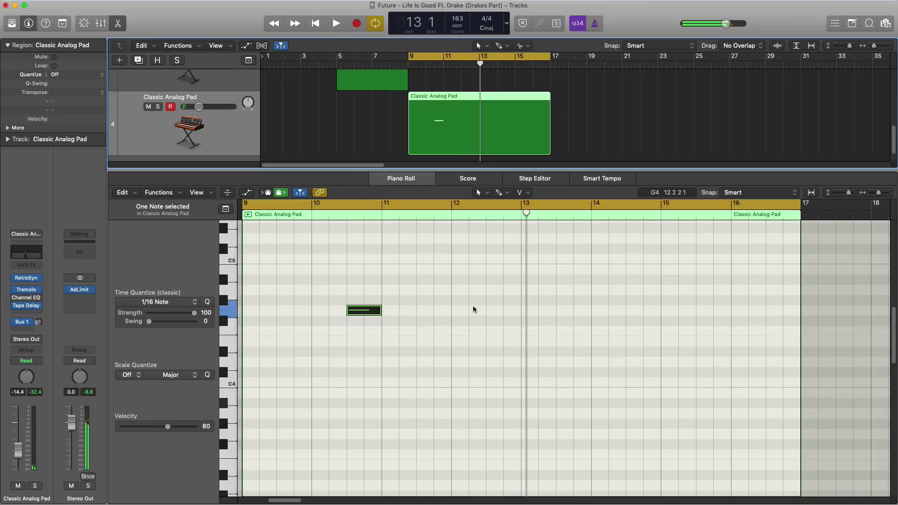
Add one-beat D5 and C5 notes on beats 1 and 3 of bar 12, plus a full-bar D4 note at bar 16.
scroll(452, 271, "up", 1)
left_click(459, 249, "super")
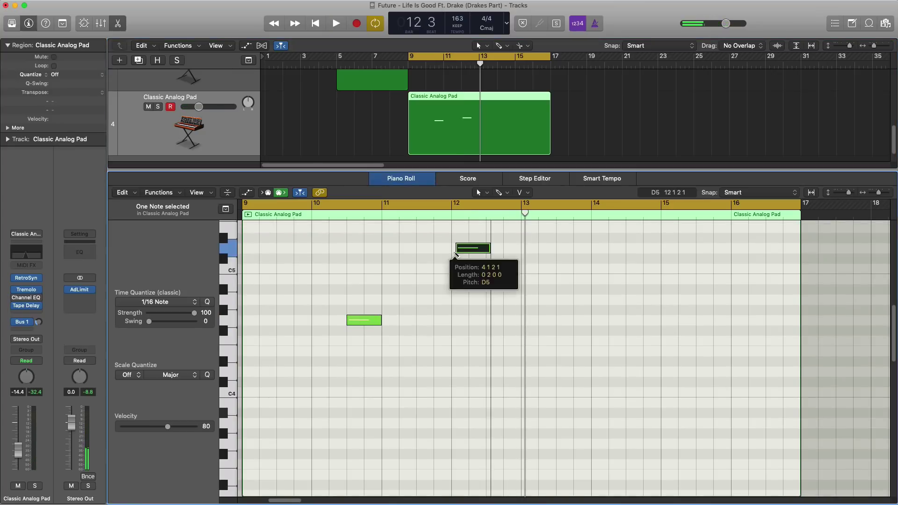
left_click_drag(469, 252, 493, 270)
key("space")
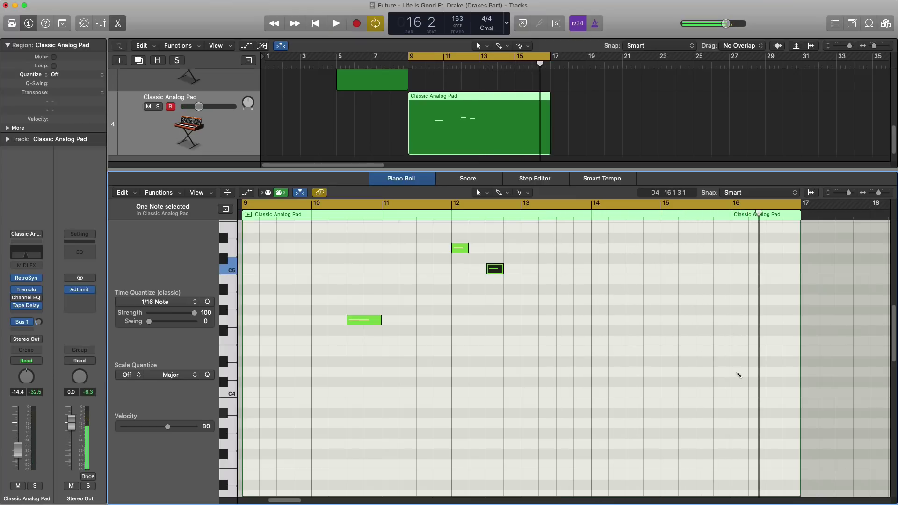
left_click_drag(735, 376, 794, 375)
Play the loop, set the duplicate pad track's volume to -12.8 dB, and close the note editor.
key("space")
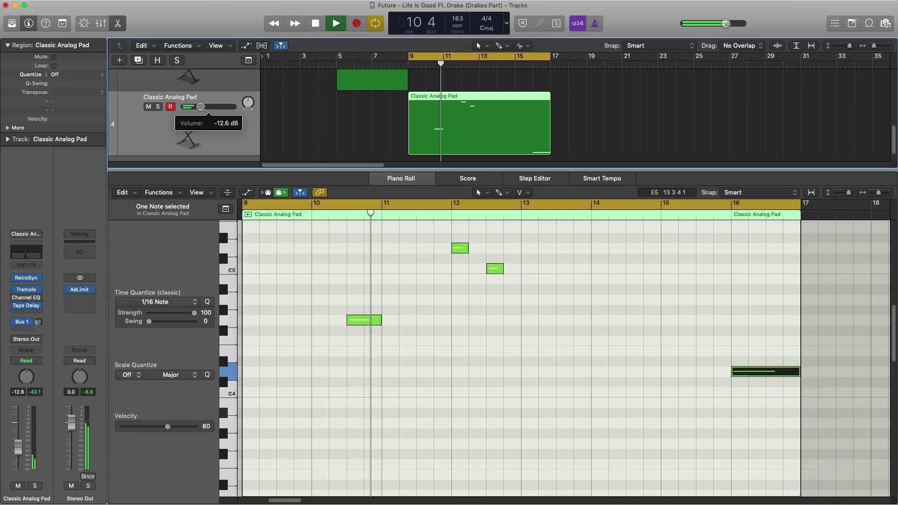
left_click_drag(206, 113, 205, 112)
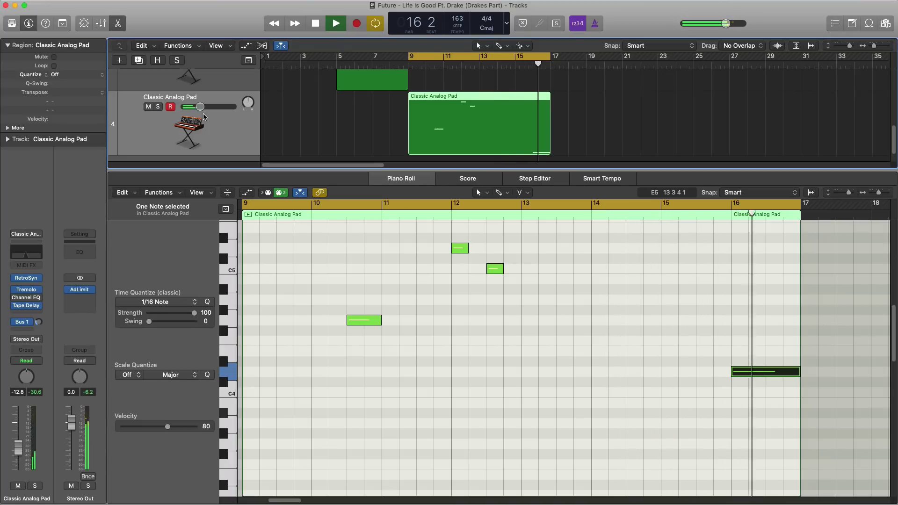
key("e")
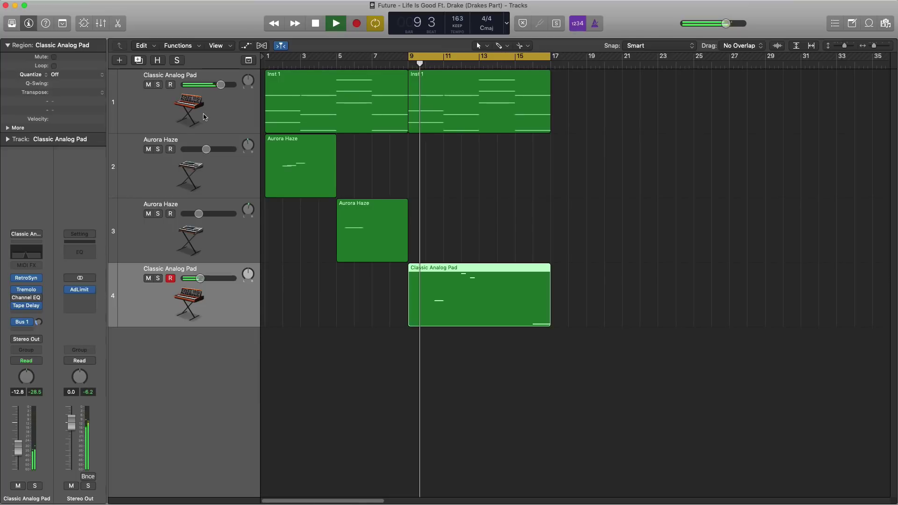
Stop playback, duplicate the Aurora Haze track 3, and move the duplicate below the second Classic Analog Pad track.
key("space")
left_click(204, 230)
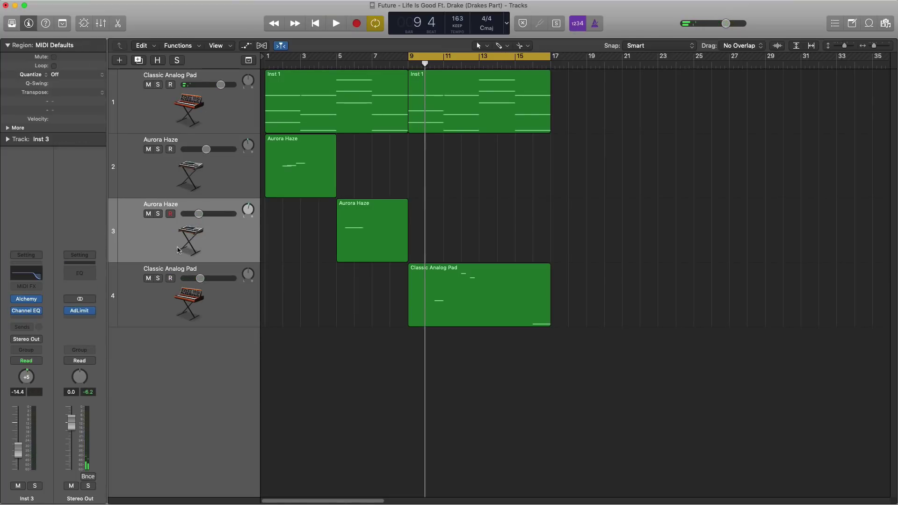
left_click(138, 60)
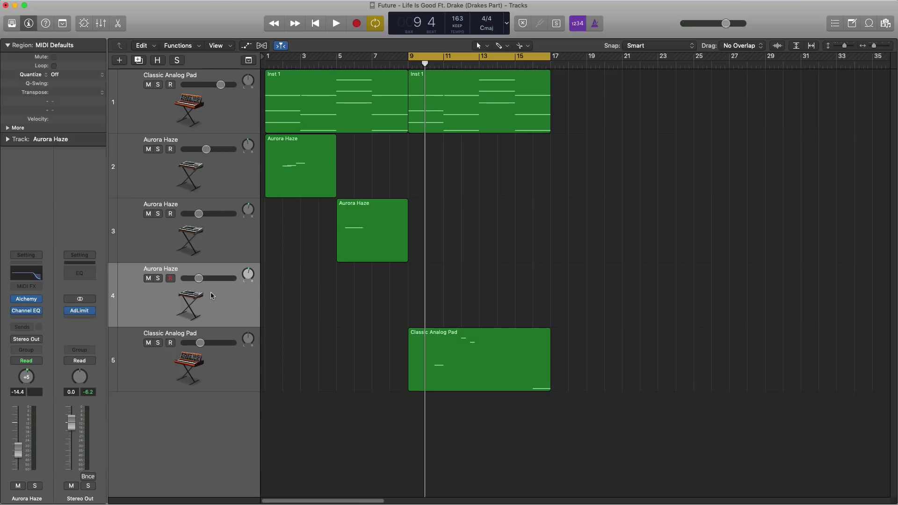
left_click_drag(210, 295, 215, 389)
Copy the bar 5 Aurora Haze region to bar 13 on the duplicate track and move its note to the region's start.
left_click_drag(402, 249, 514, 384)
double_click(514, 372)
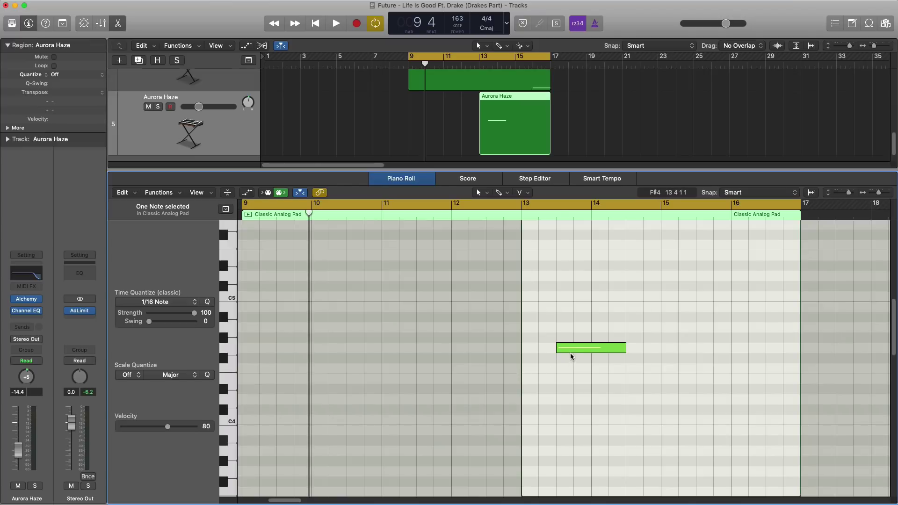
left_click_drag(573, 349, 540, 348)
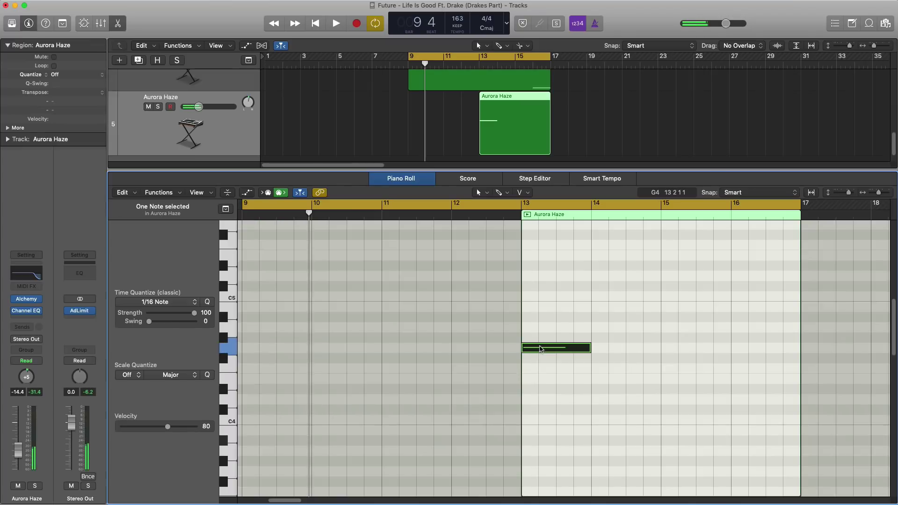
Close the note editor and play the loop from bar 9 to check the added vocal region, then stop playback.
key("e")
key("space")
key("super+Up")
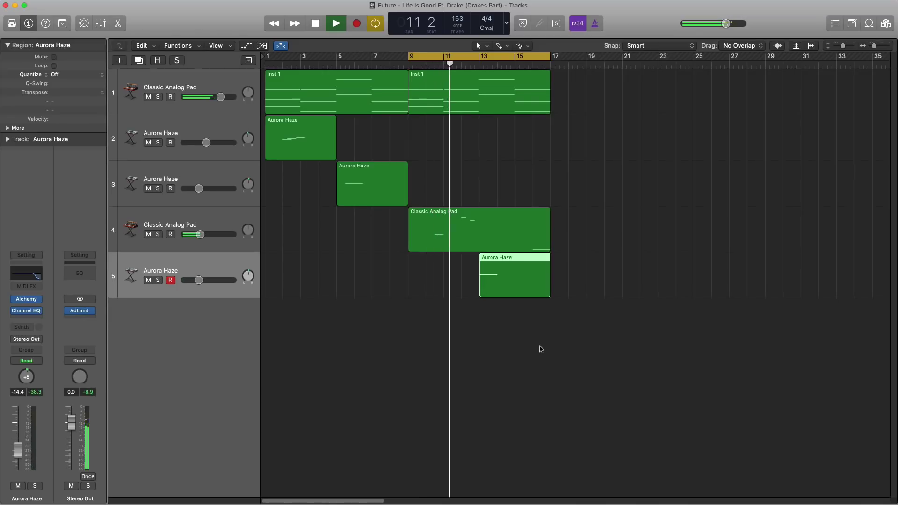
key("super+Up")
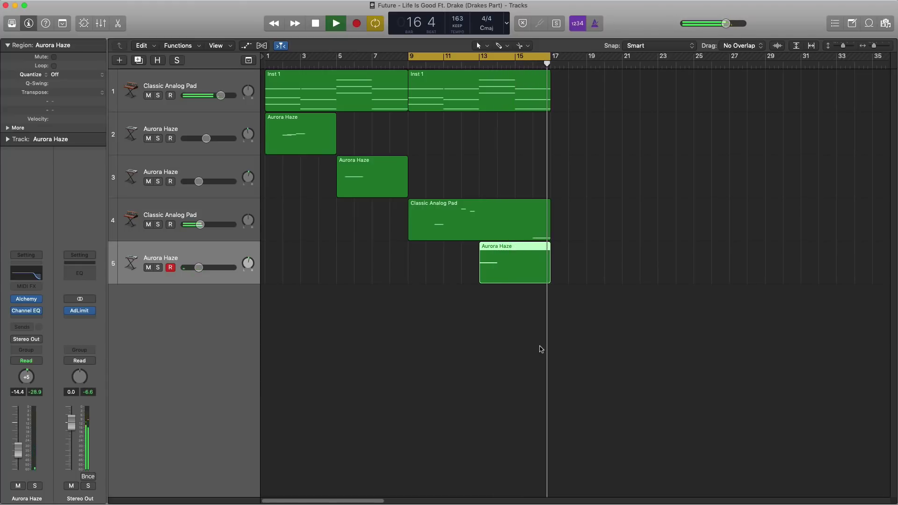
double_click(528, 236)
key("space")
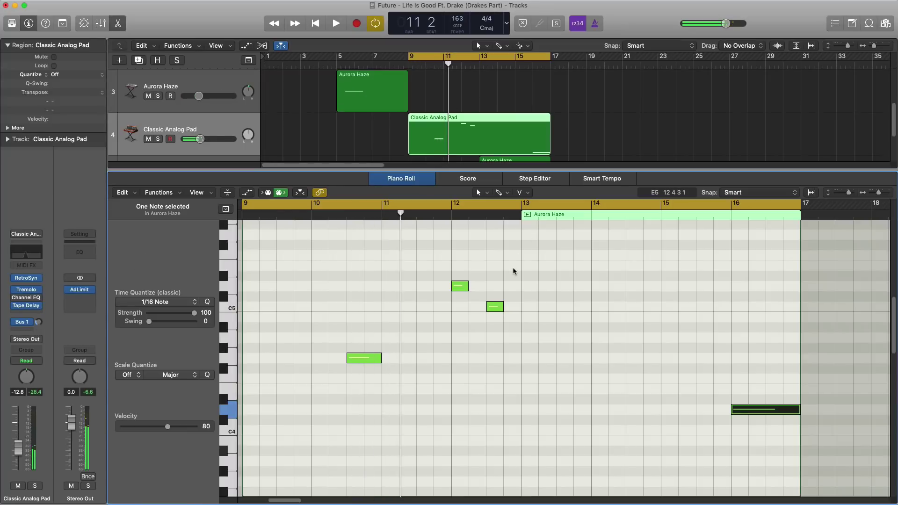
key("x")
key("x")
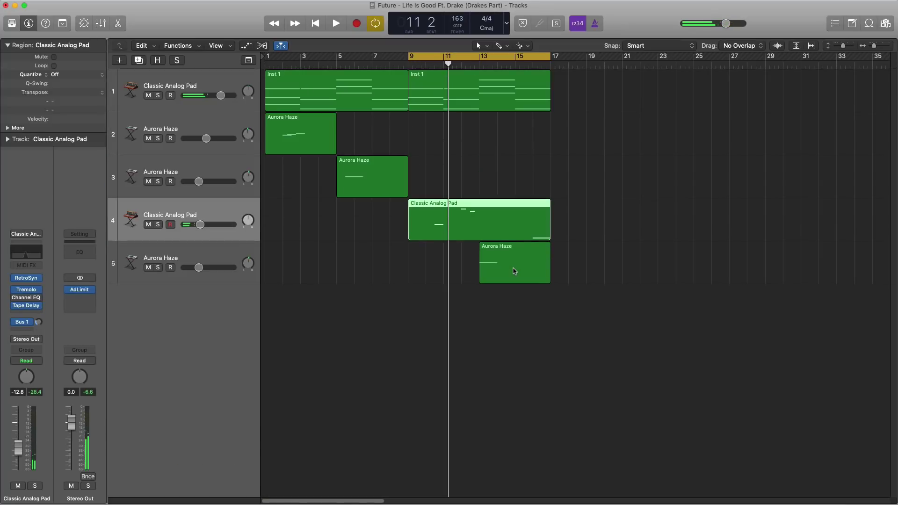
Create a software instrument track, move it below all other tracks, and add an empty region spanning bars 9 to 16.
left_click(120, 60)
key("Return")
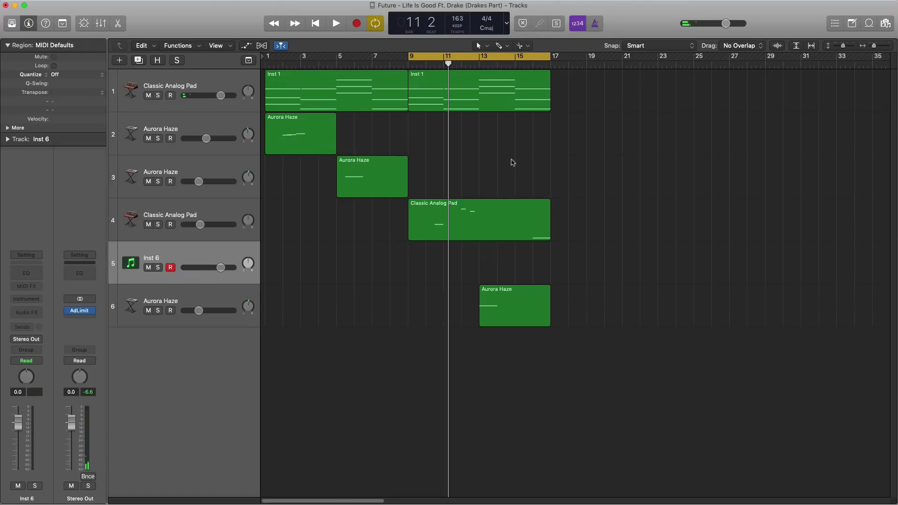
left_click_drag(150, 265, 162, 306)
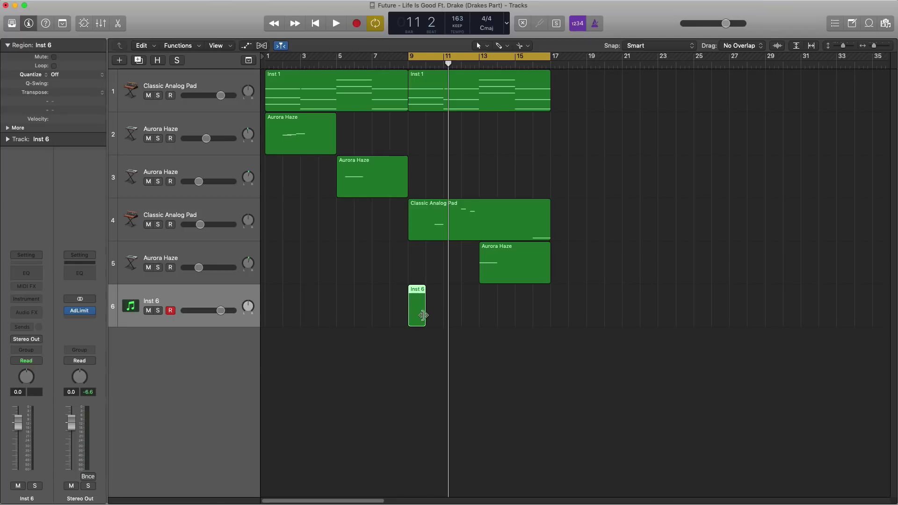
left_click_drag(423, 315, 548, 316)
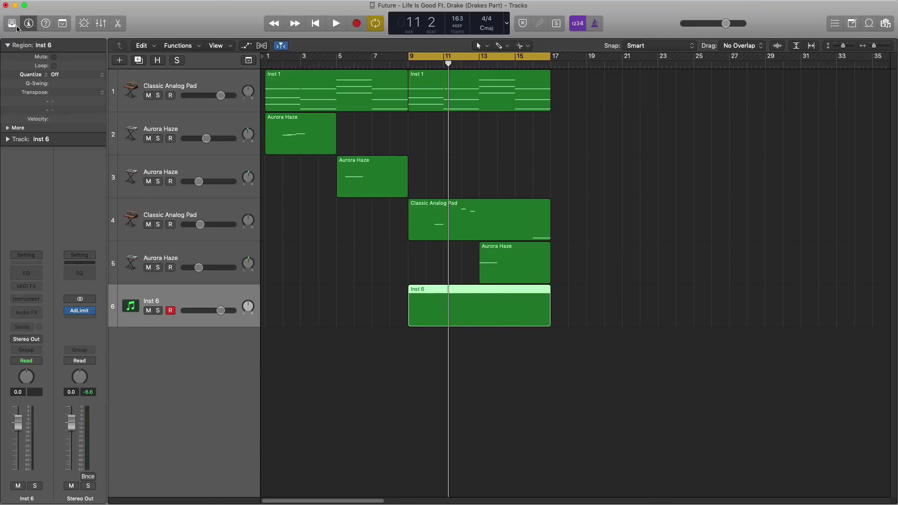
Load the Big Electric Lead sound from the library's Legacy GarageBand guitars onto the new track.
left_click(12, 23)
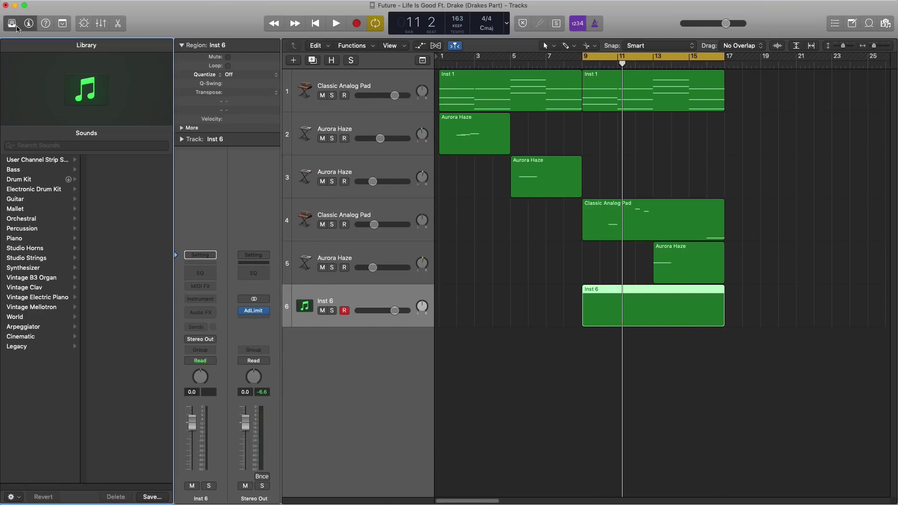
left_click(32, 348)
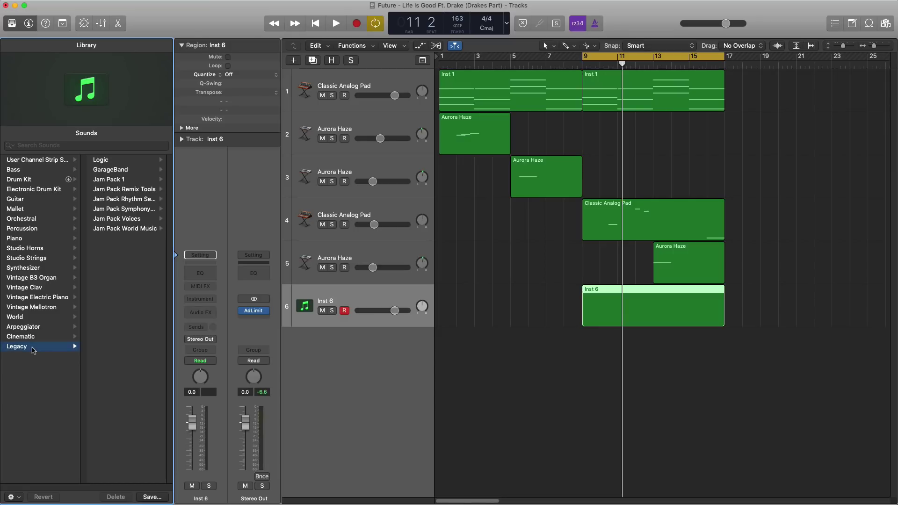
left_click(110, 170)
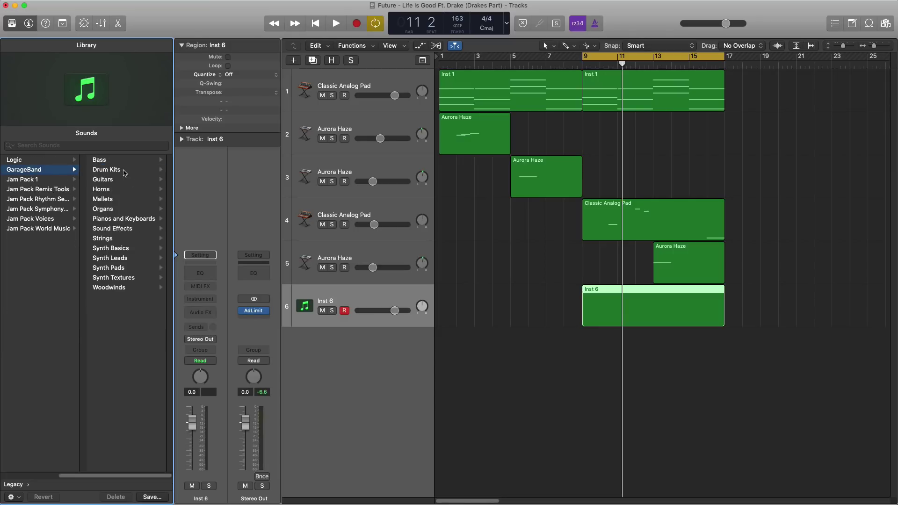
left_click(108, 180)
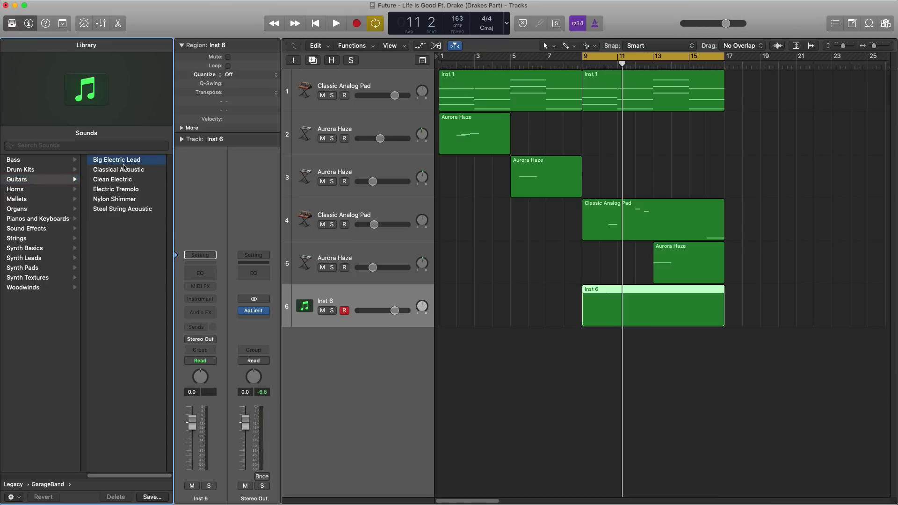
Open the new track's empty region in the note editor and hide the sound library.
double_click(627, 321)
key("x")
key("x")
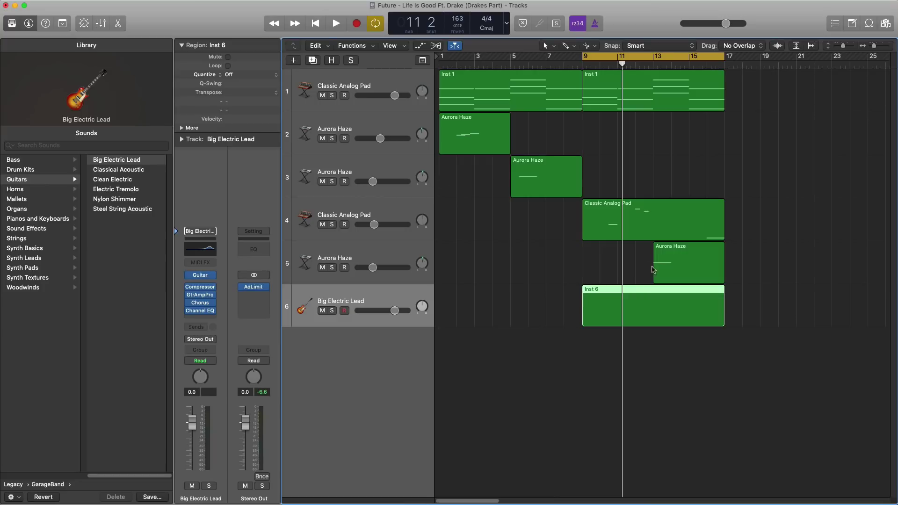
key("e")
left_click(12, 26)
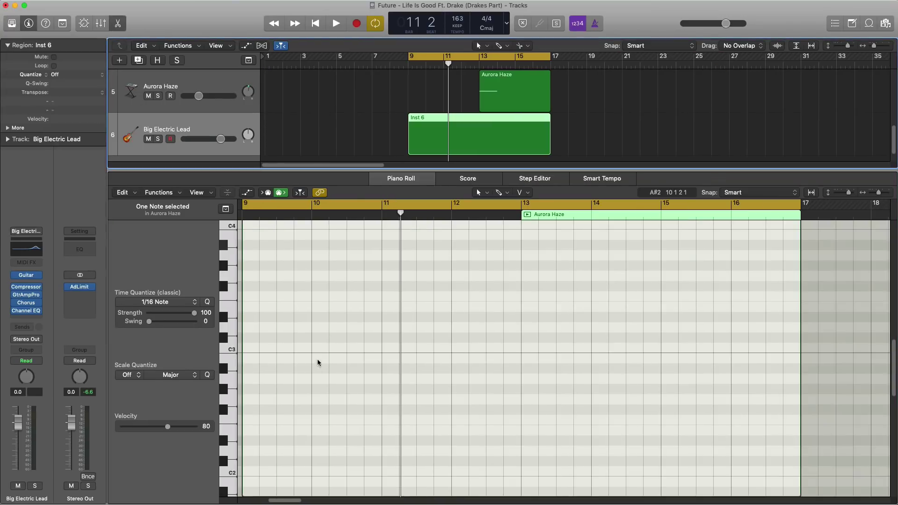
Audition the loop, add a G3 note at bar 9, transpose it down two octaves to G1, and lengthen it to two bars.
left_click(382, 210)
key("space")
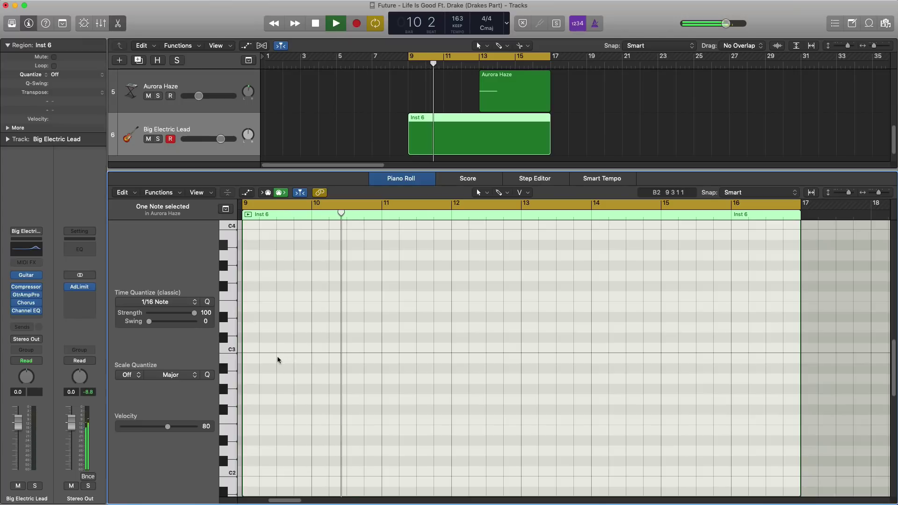
key("space")
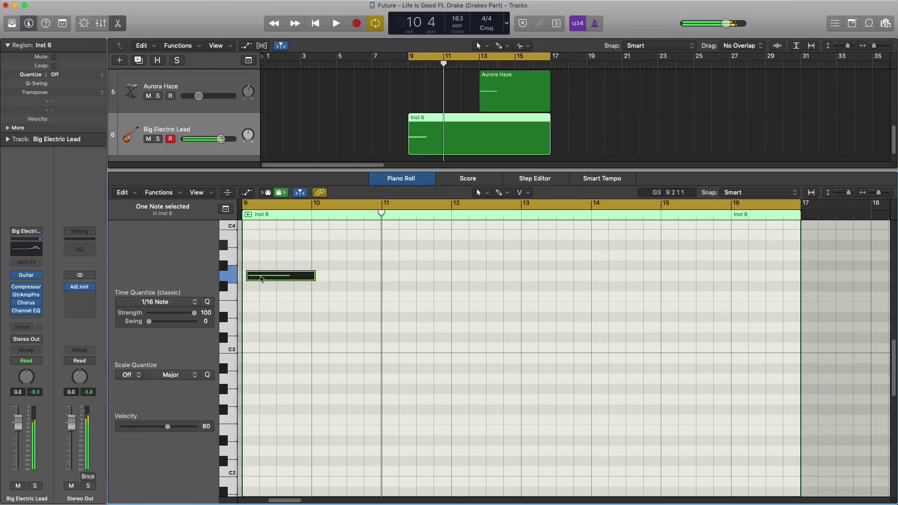
left_click_drag(260, 279, 258, 277)
key("shift+alt+Down")
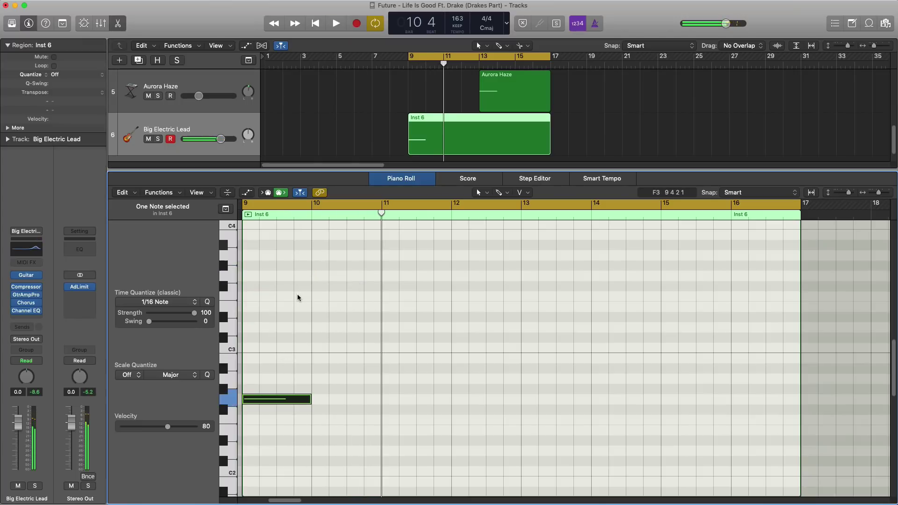
key("Delete")
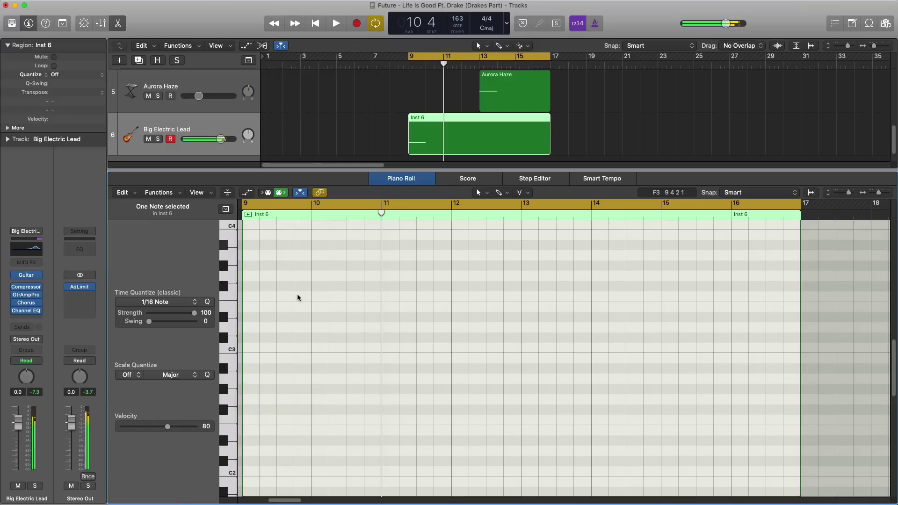
scroll(296, 293, "down", 5)
key("shift+space")
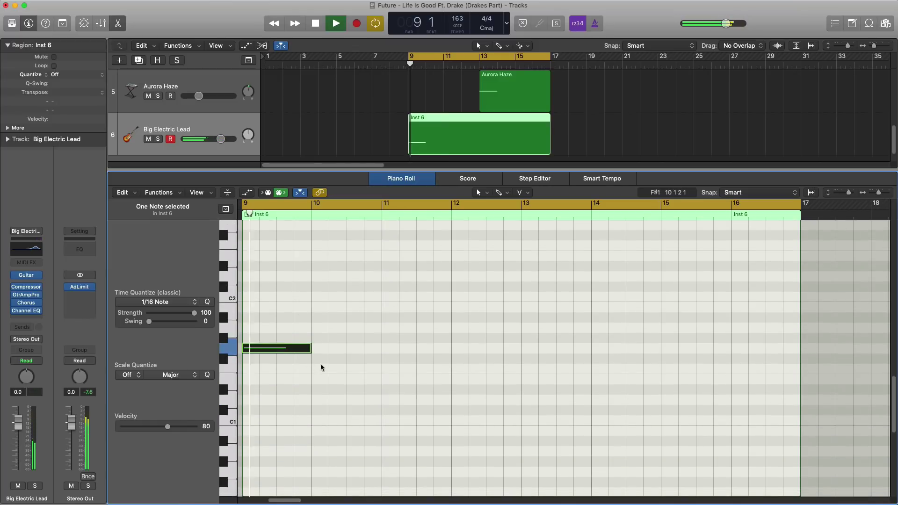
left_click_drag(306, 356, 381, 357)
key("shift+space")
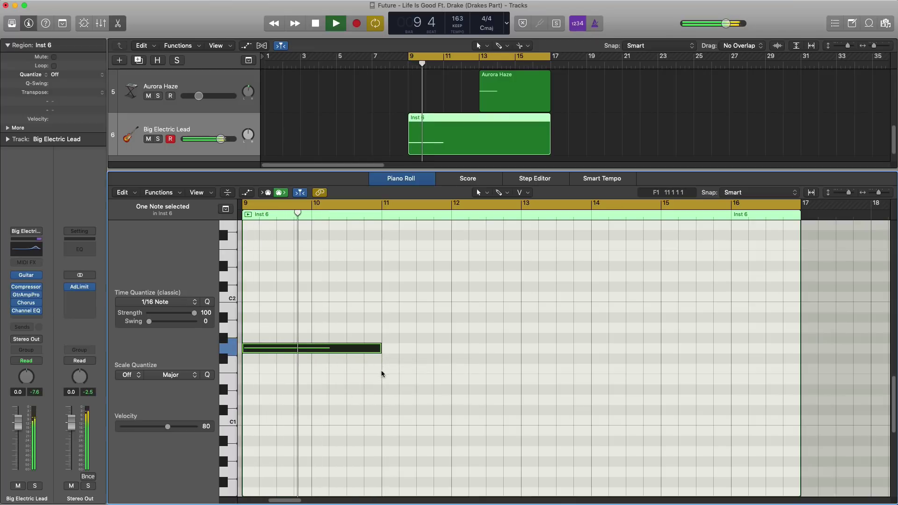
Add a two-bar F1 note at bar 11 and a two-bar C1 note at bar 13.
left_click_drag(387, 372, 407, 379)
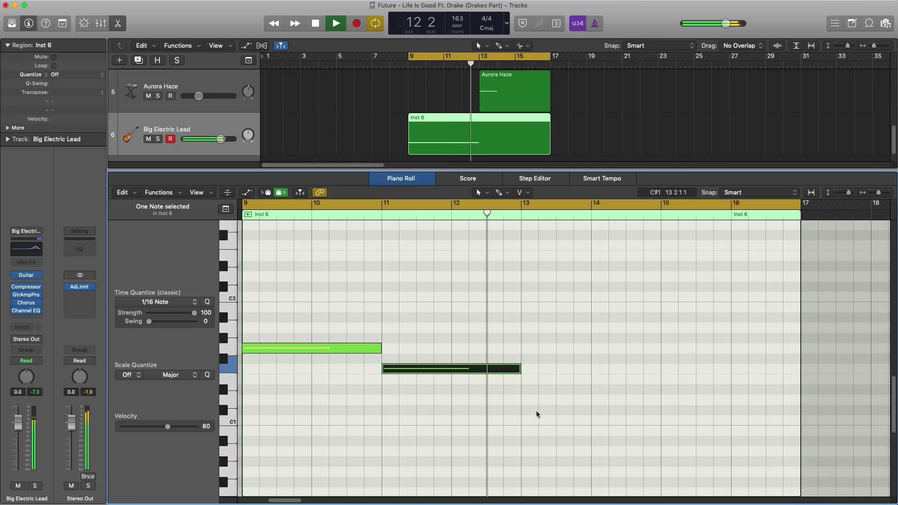
left_click(523, 420)
left_click(531, 421)
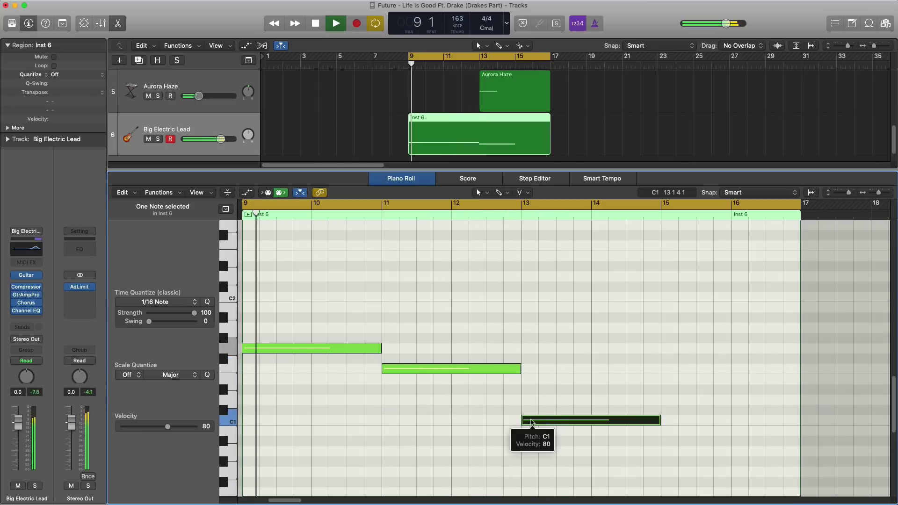
Shorten the C1 note to end at beat 4 of bar 14 and add a two-beat F1 note there.
key("super+Left")
key("super+Left")
key("super+Up")
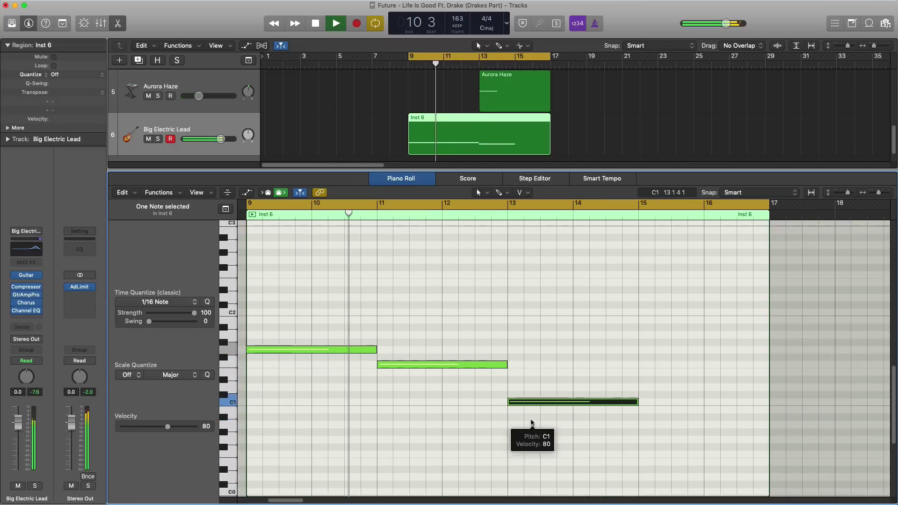
left_click(607, 423, "ctrl+alt")
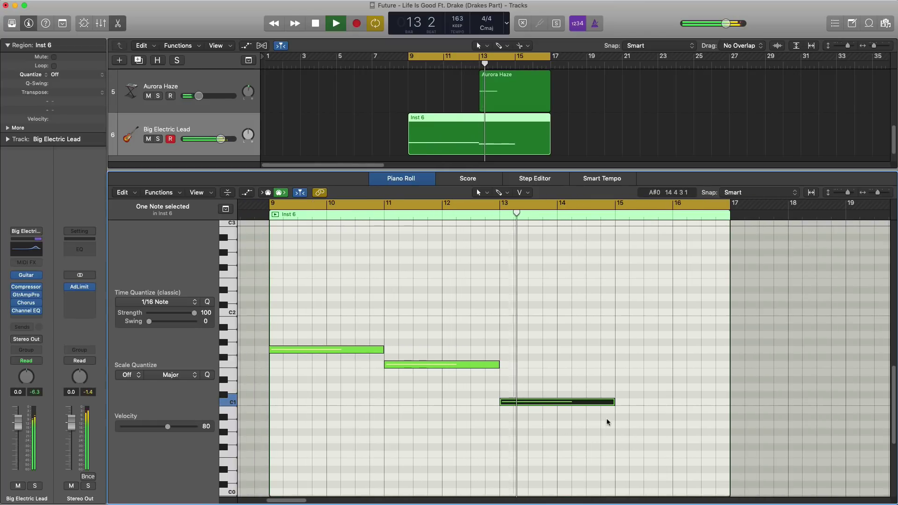
left_click_drag(610, 403, 600, 403)
key("space")
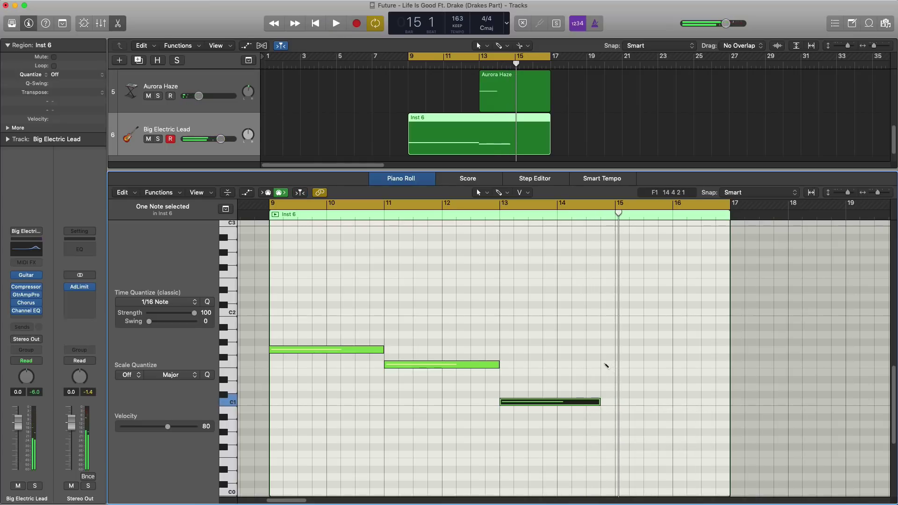
left_click_drag(606, 365, 615, 369)
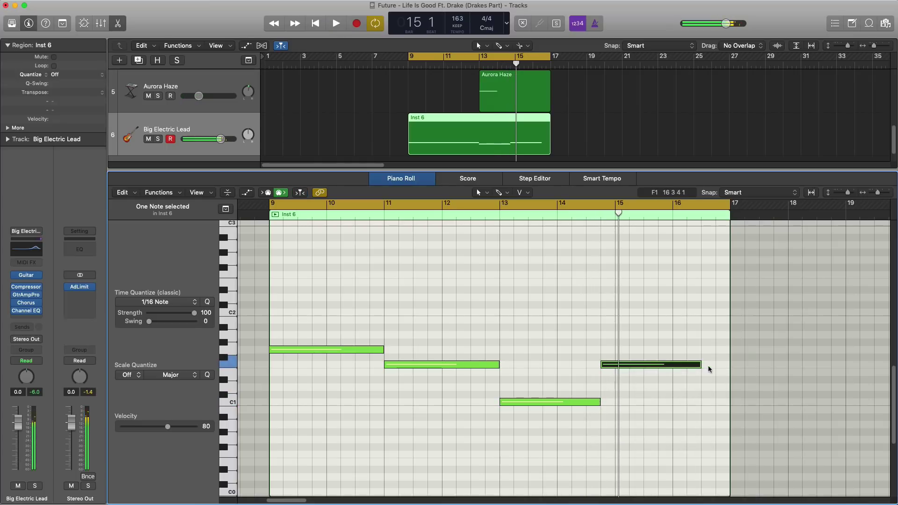
left_click_drag(697, 364, 628, 364)
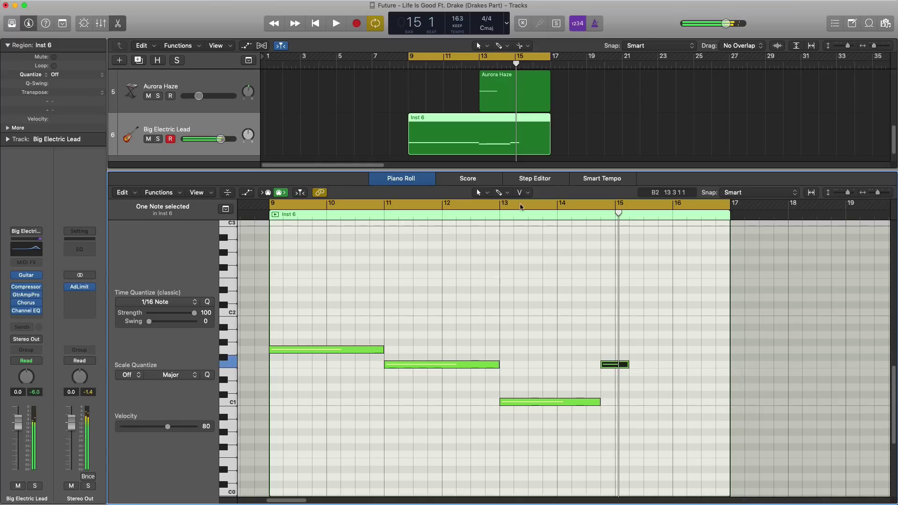
Loop bars 13 to 16, shorten the bar 14 F1 note to one beat, and add a two-bar D1 note at bar 15.
left_click_drag(517, 203, 716, 222)
key("space")
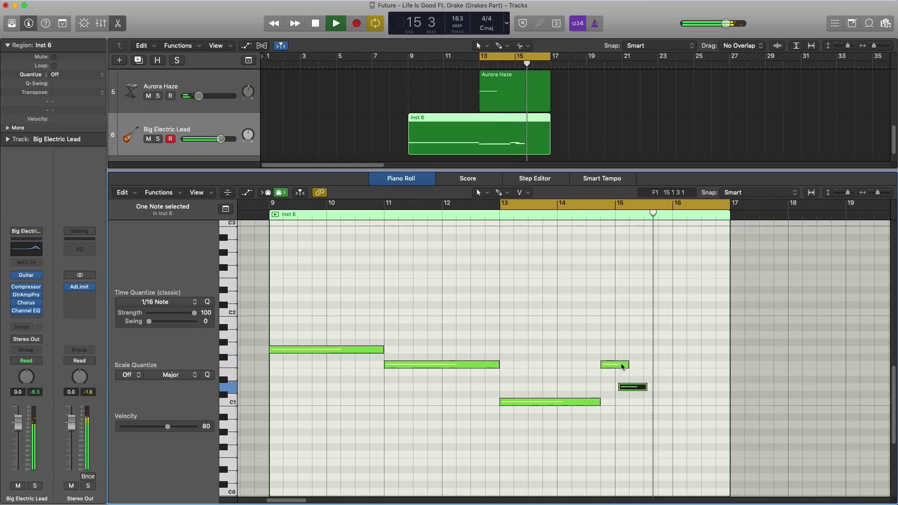
left_click(621, 365)
left_click_drag(621, 365, 723, 396)
key("space")
key("space")
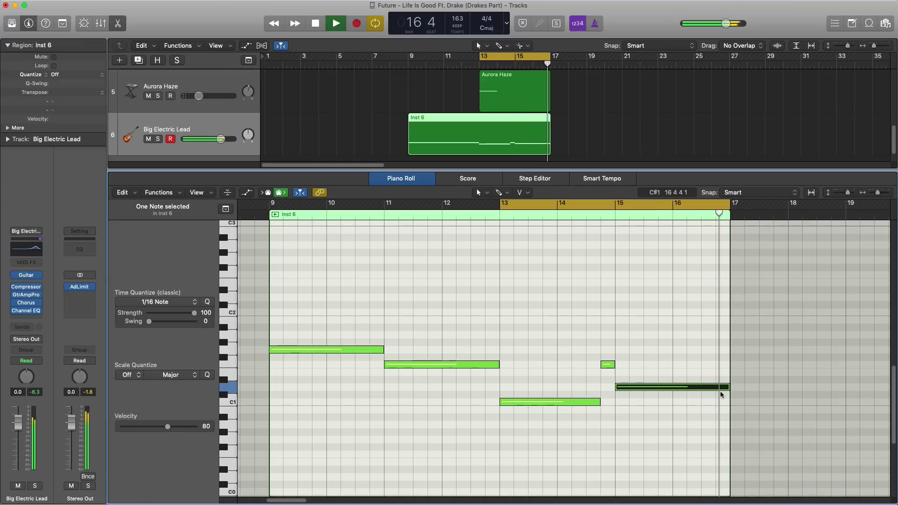
Shorten the D1 note to end at beat 3 of bar 16 and fill the remaining half bar with an F1 note.
key("space")
left_click_drag(724, 388, 706, 367)
left_click(703, 357)
left_click_drag(787, 365, 729, 365)
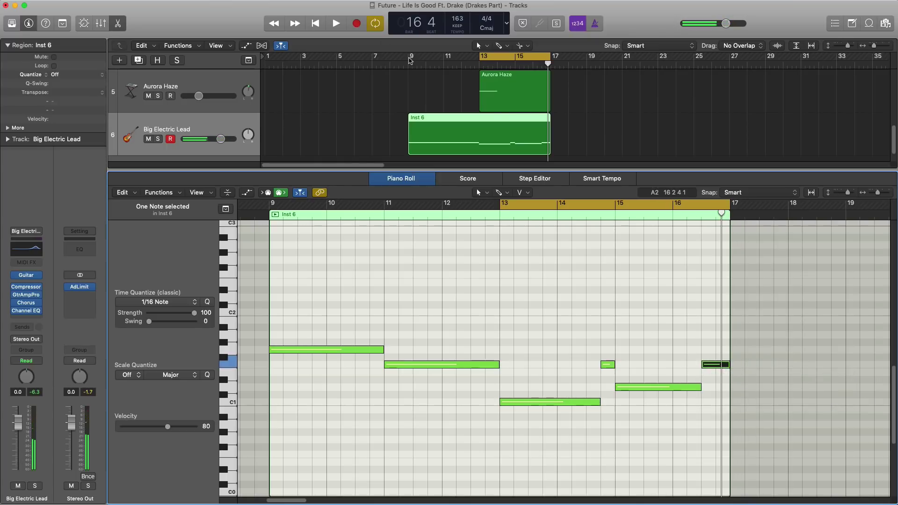
Set the loop range back to bars 9 to 16 and play through the finished guitar bass line.
left_click_drag(409, 60, 547, 68)
key("space")
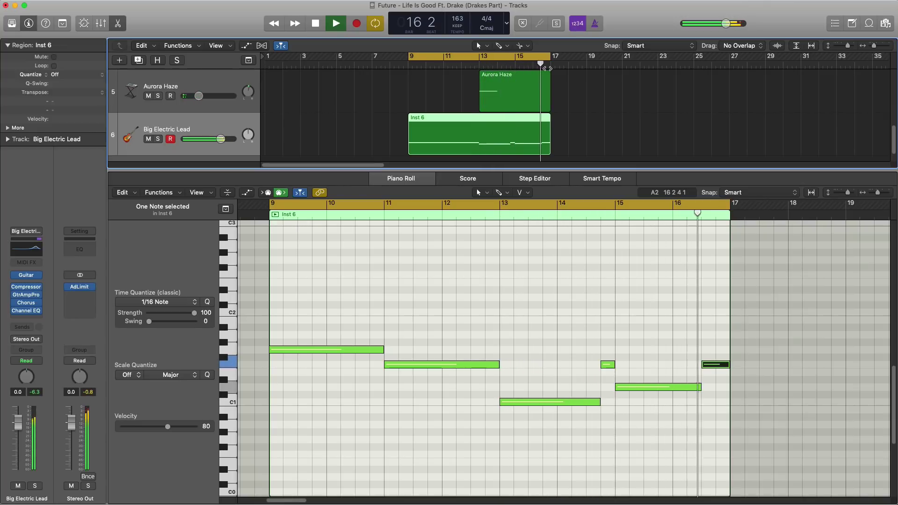
key("space")
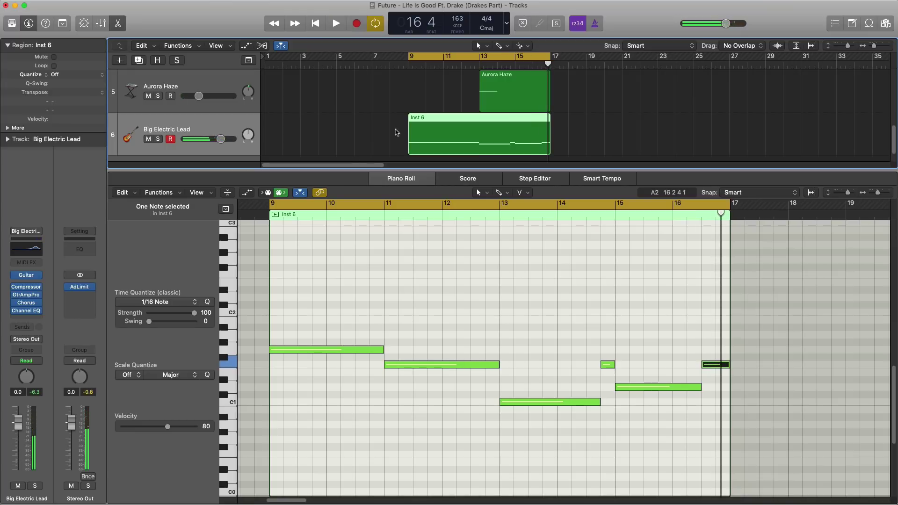
In the Big Electric Lead track's Guitar Amp Pro, set the Gain to 1.2 and adjust the Master level during playback.
left_click(27, 295)
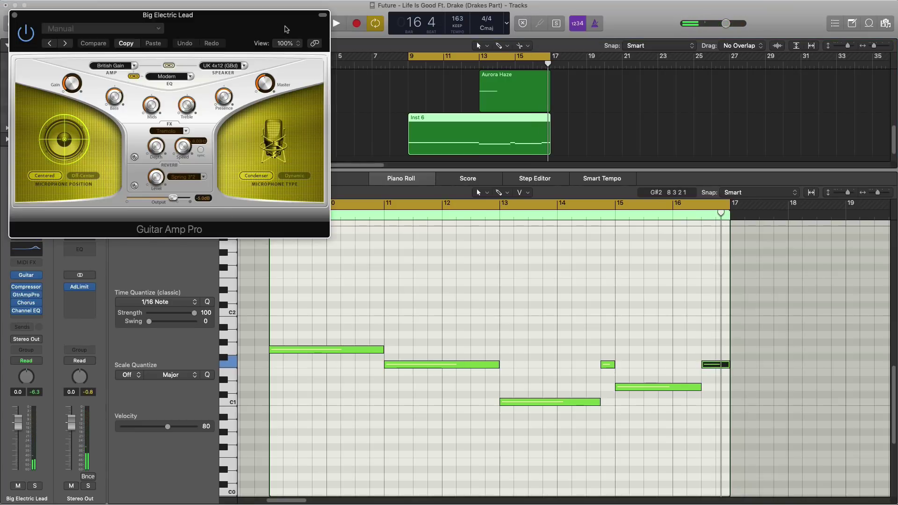
left_click_drag(245, 33, 482, 99)
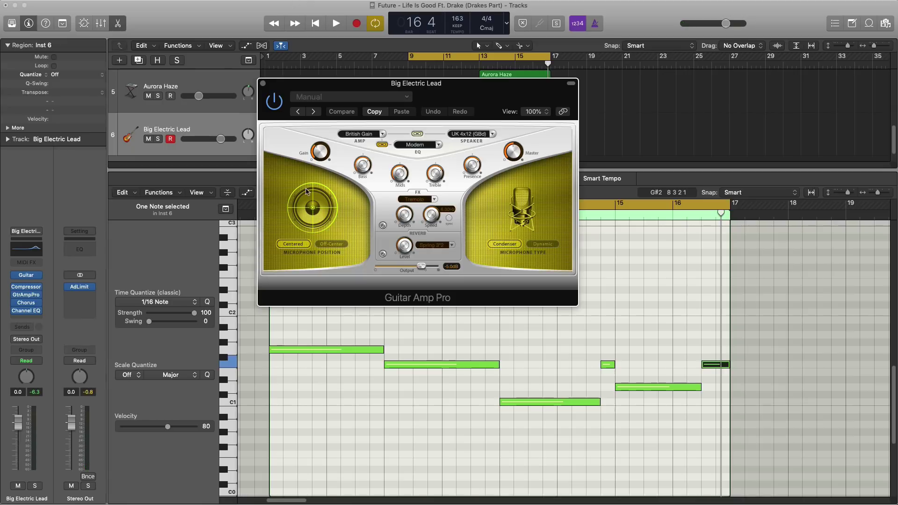
key("space")
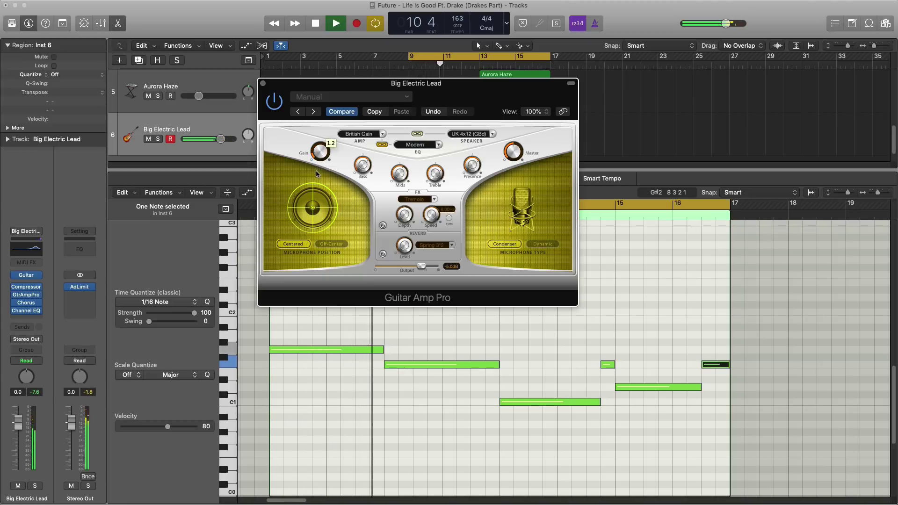
left_click_drag(316, 171, 316, 169)
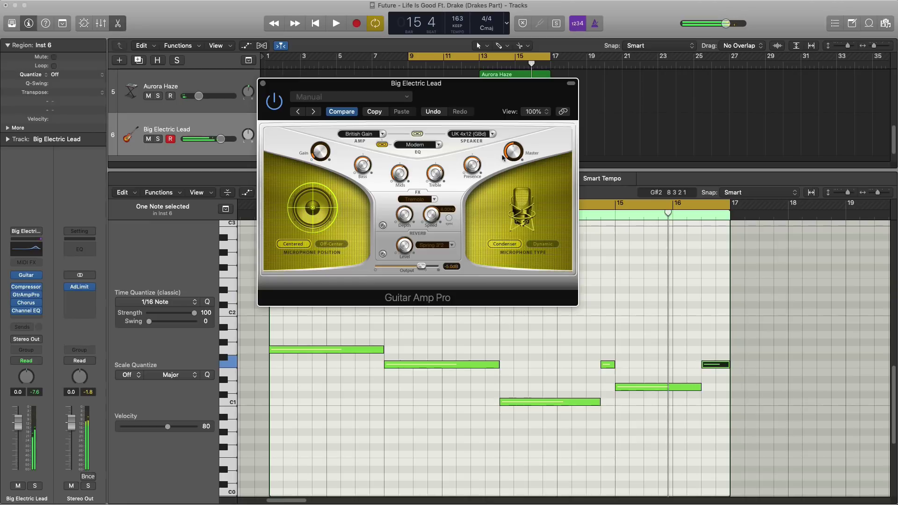
key("space")
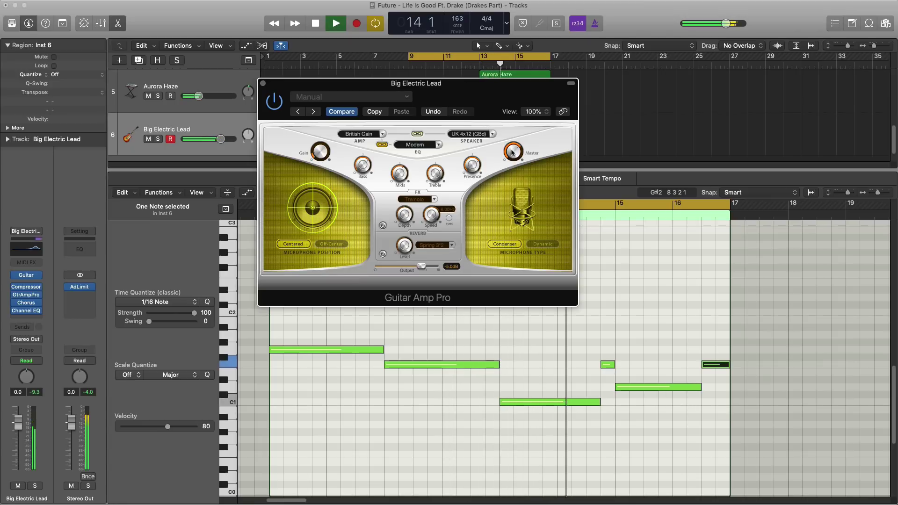
mouse_move(512, 151)
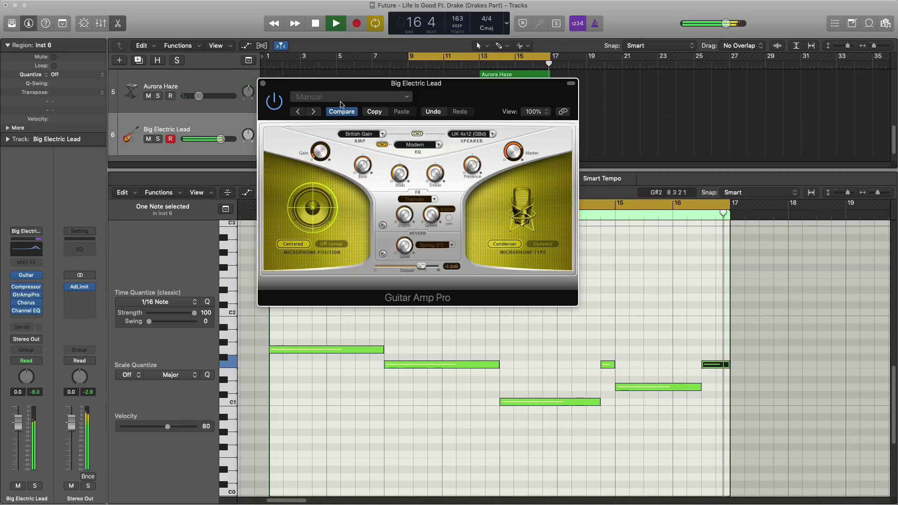
left_click(262, 84)
Lower the Big Electric Lead track's volume to -2.7 dB and recheck its amp gain while bars 9 to 16 play.
left_click_drag(220, 139, 213, 142)
key("e")
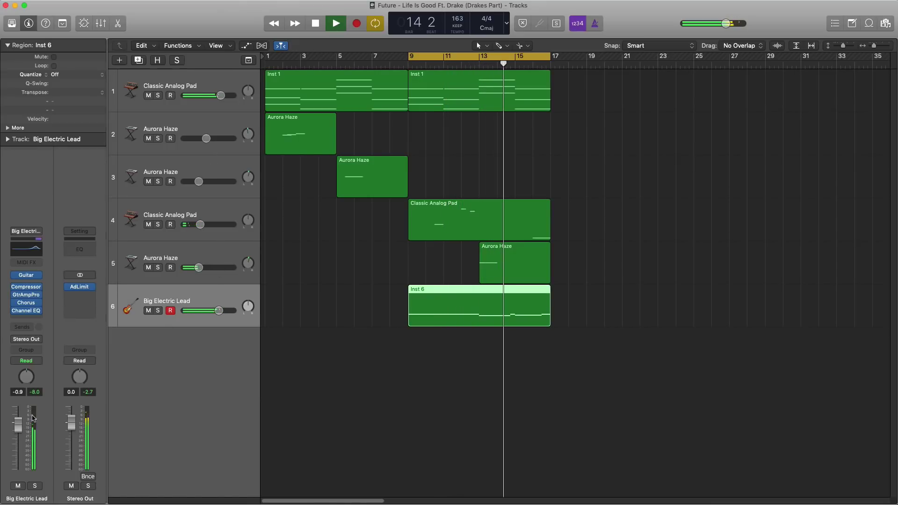
left_click(26, 295)
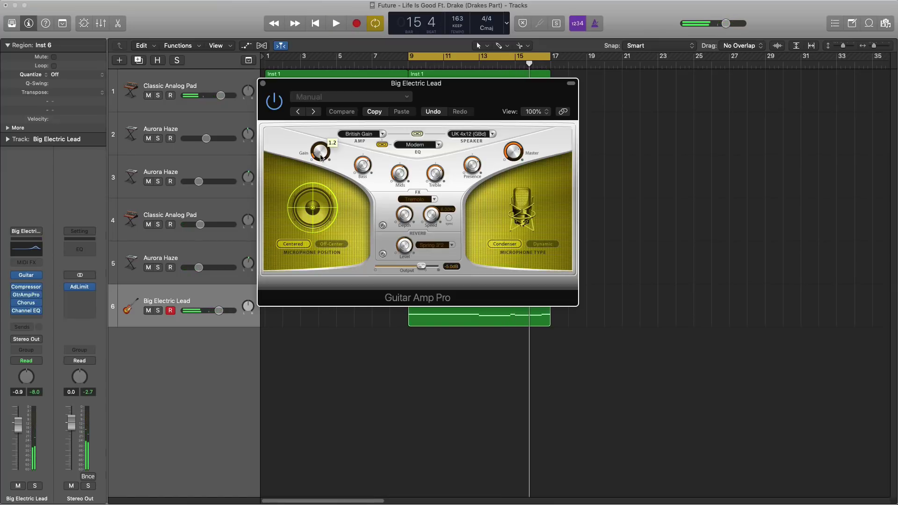
left_click(263, 84)
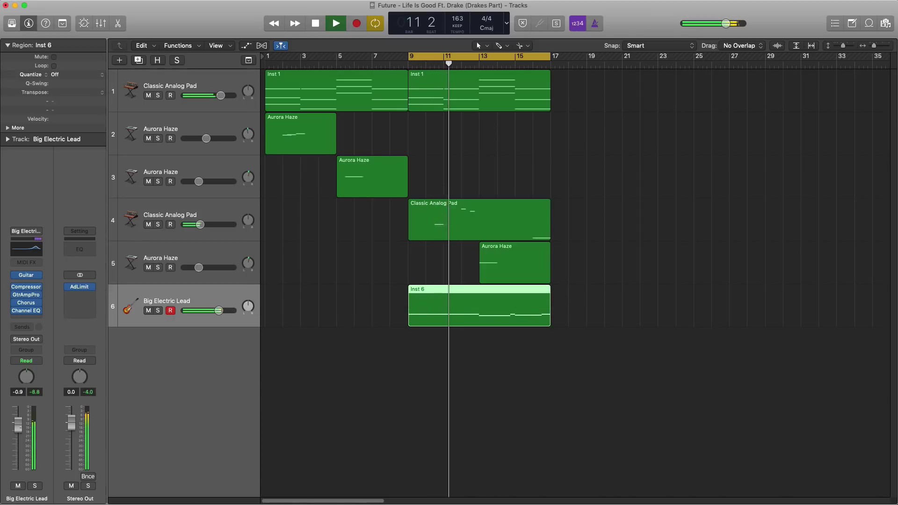
left_click_drag(18, 425, 19, 430)
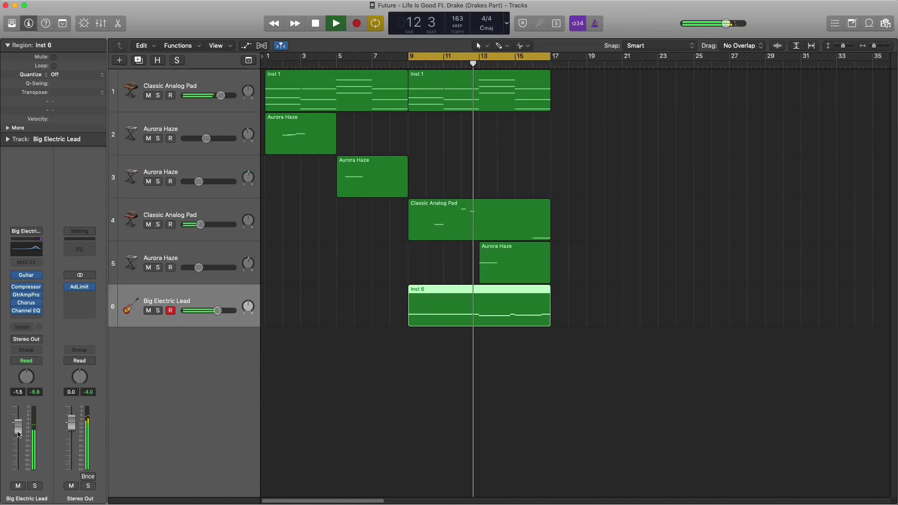
left_click_drag(18, 427, 18, 429)
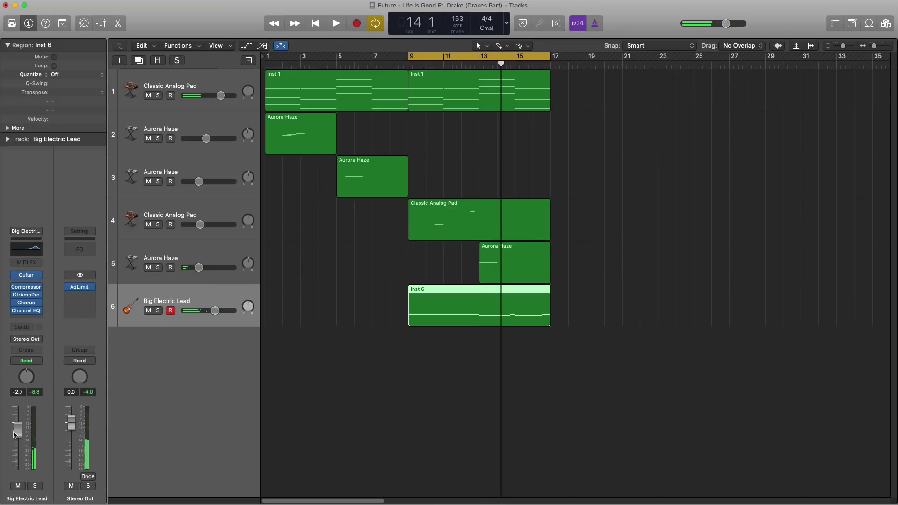
Repeat the chord, pad melody and Aurora Haze regions from bars 9 to 16 into bars 17 to 24, and loop those new bars.
left_click_drag(562, 274, 445, 99)
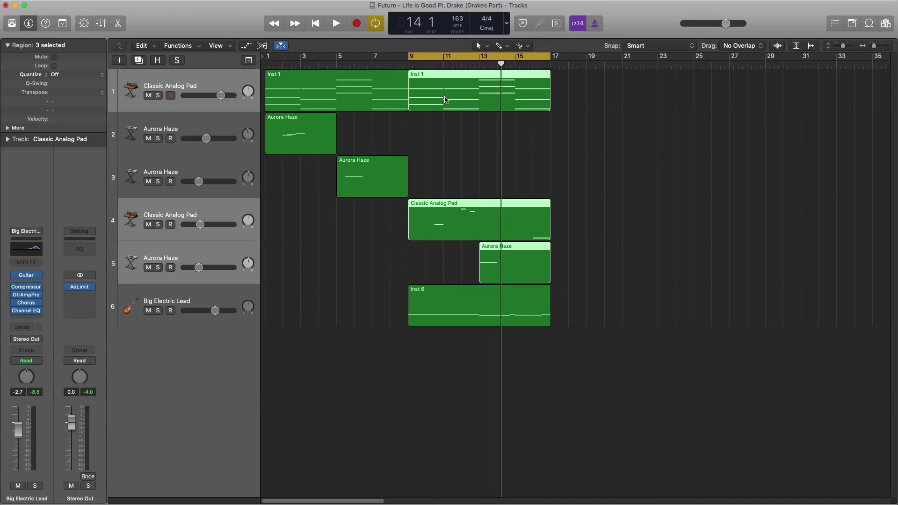
key("super+r")
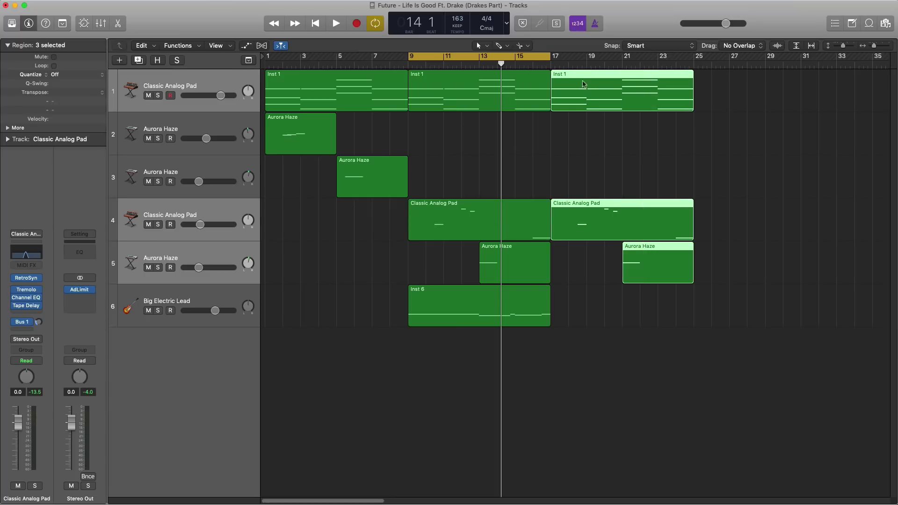
left_click_drag(523, 59, 668, 59)
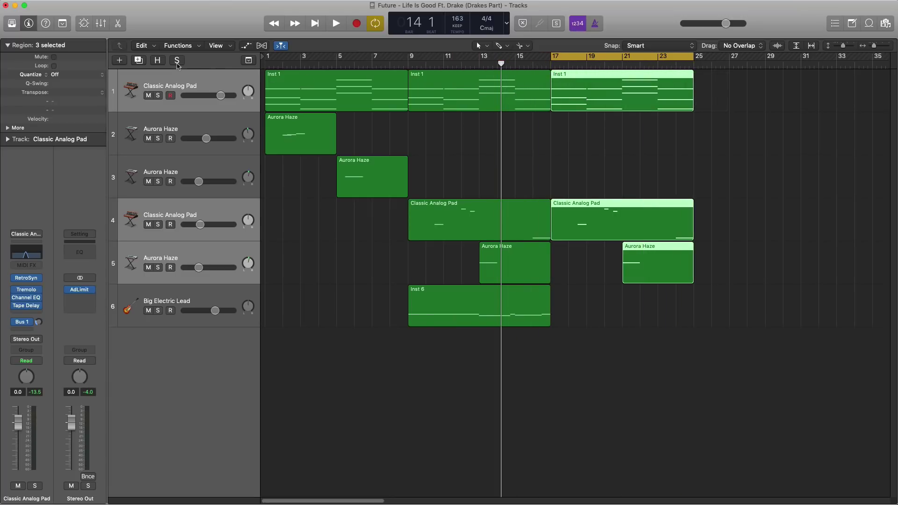
Create a new software instrument track and place it below the Big Electric Lead track.
left_click(121, 65)
key("Return")
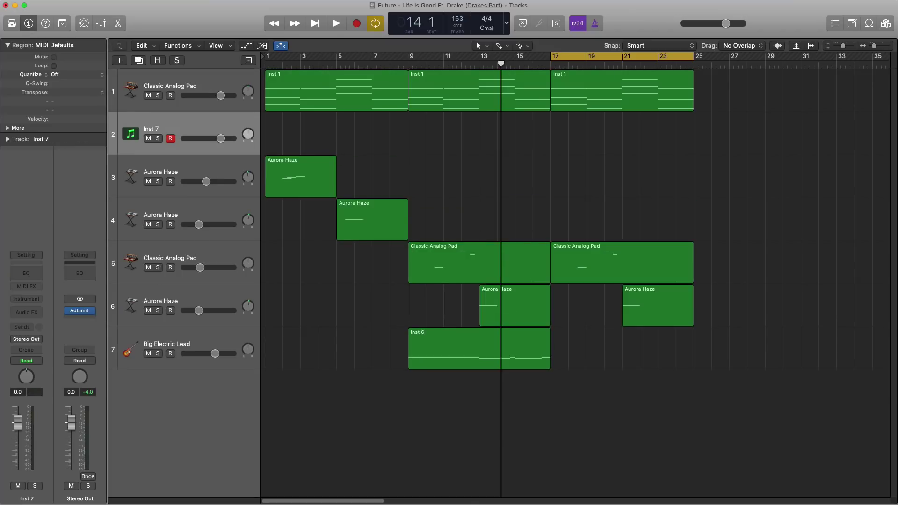
left_click_drag(200, 131, 133, 344)
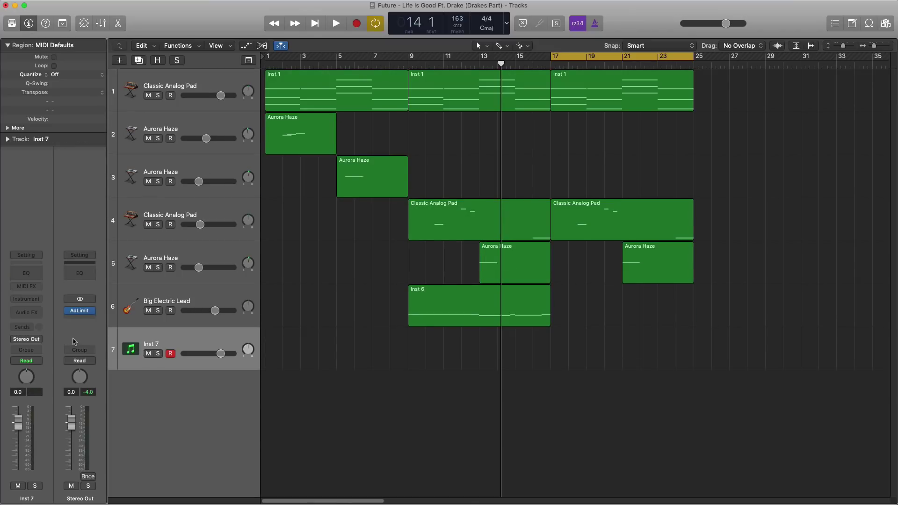
Load a stereo EXS24 sampler on the new track with the "life is good drum kit" instrument.
left_click(36, 300)
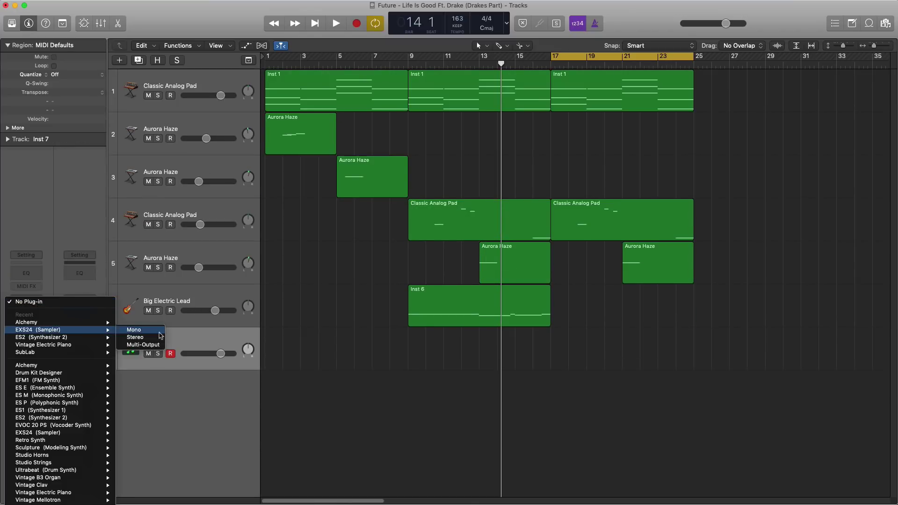
left_click(154, 338)
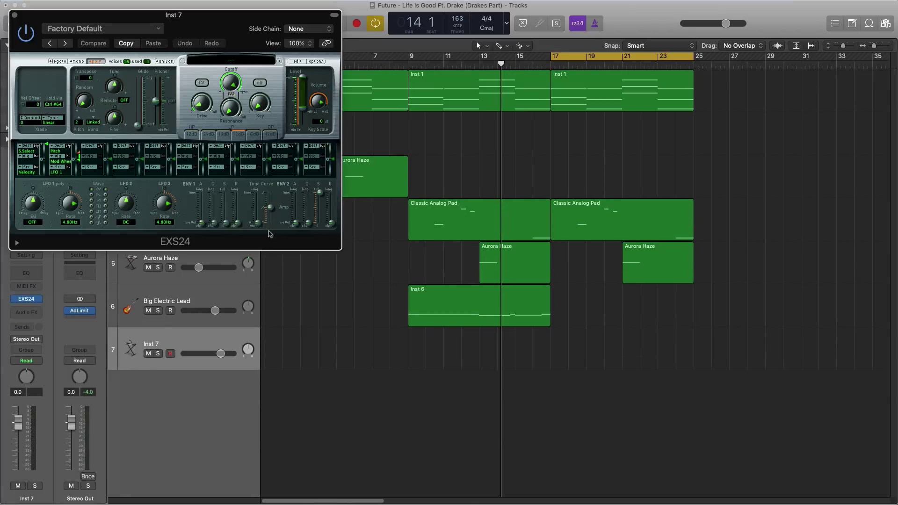
left_click(239, 65)
mouse_move(307, 131)
left_click(392, 130)
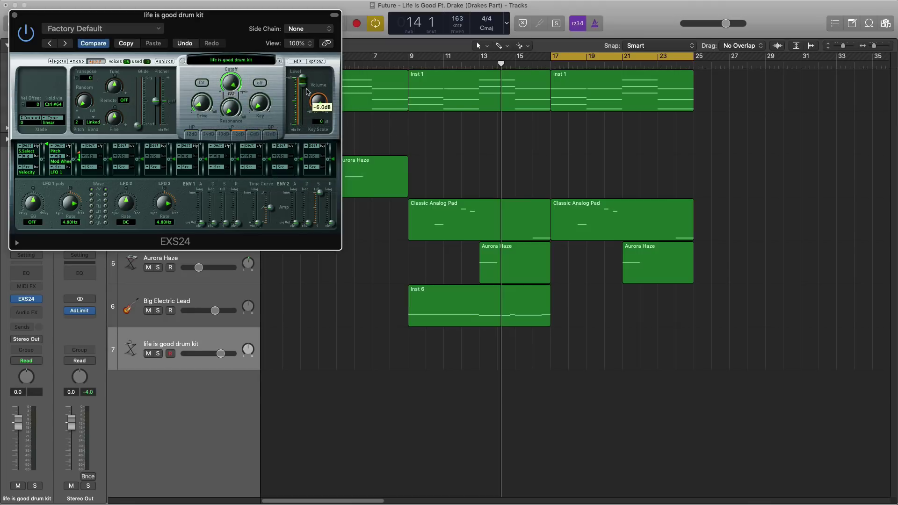
left_click(15, 15)
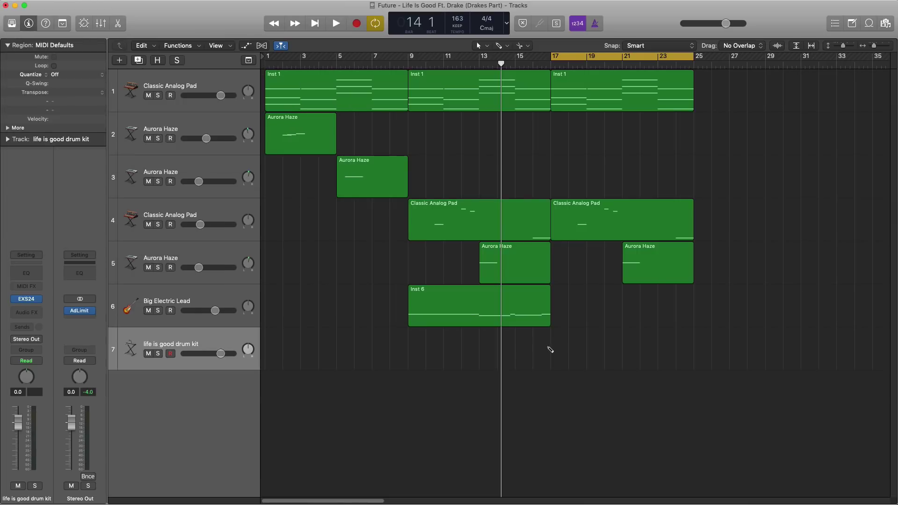
Create an empty region over bars 17 to 24 on the drum kit track and open it in the piano roll.
left_click_drag(541, 354, 686, 359)
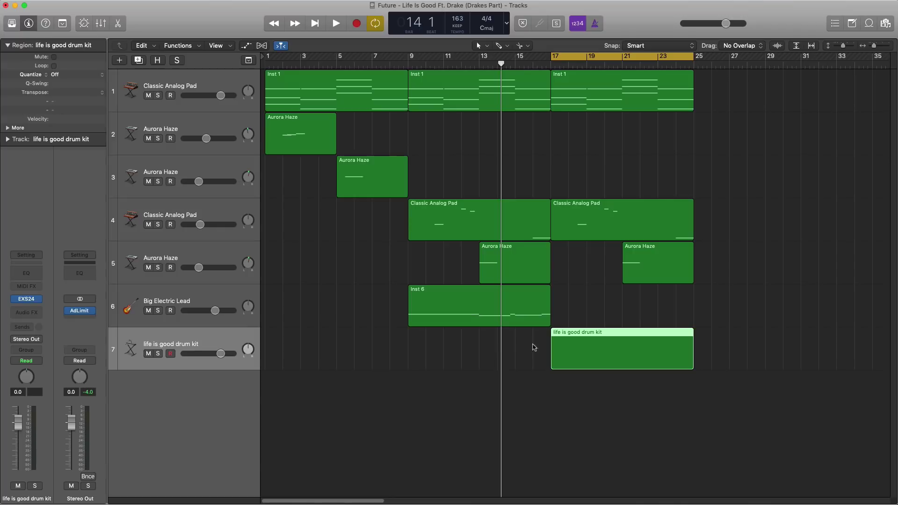
double_click(560, 356)
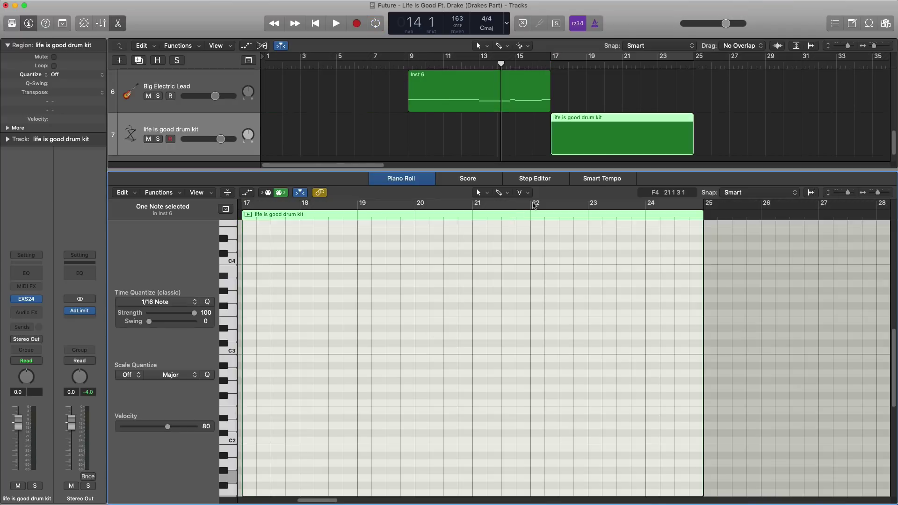
left_click(29, 299)
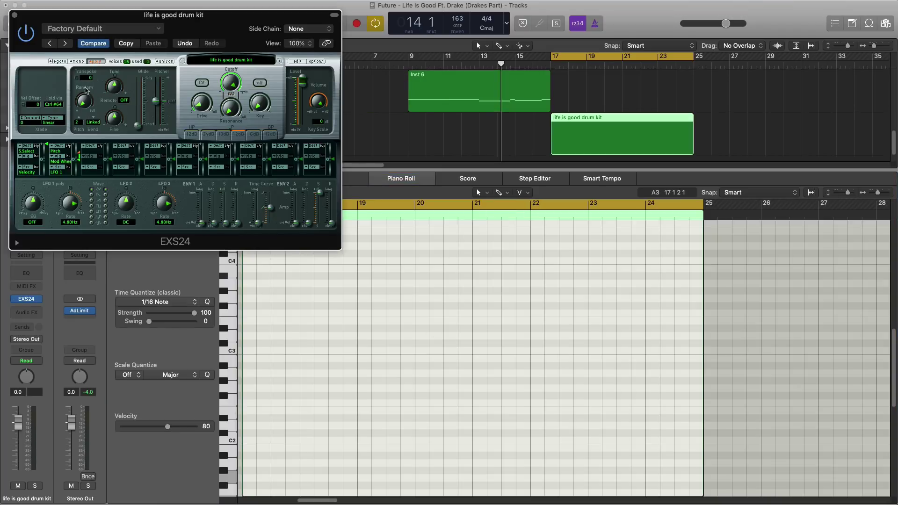
left_click(15, 15)
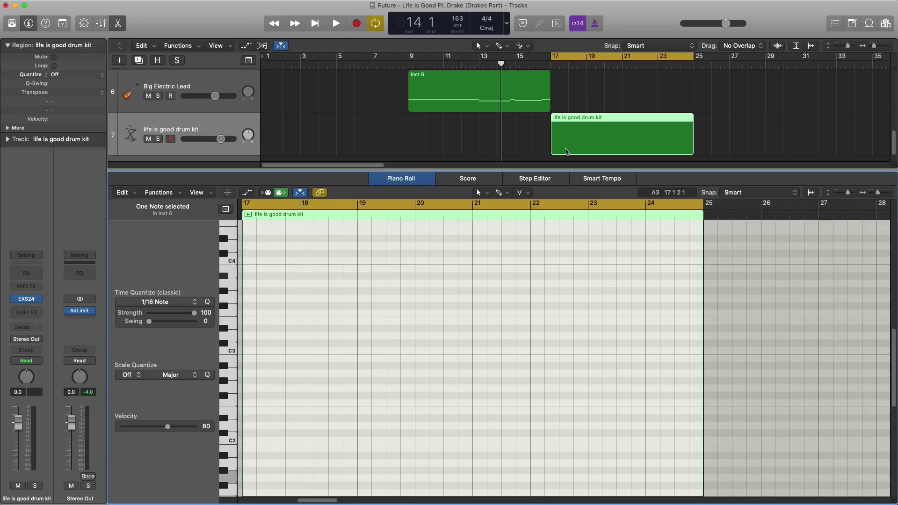
With the Brush Tool and 1/8 Note time quantize, paint eighth-note C4 hits across bar 17 and play them back.
left_click(487, 193)
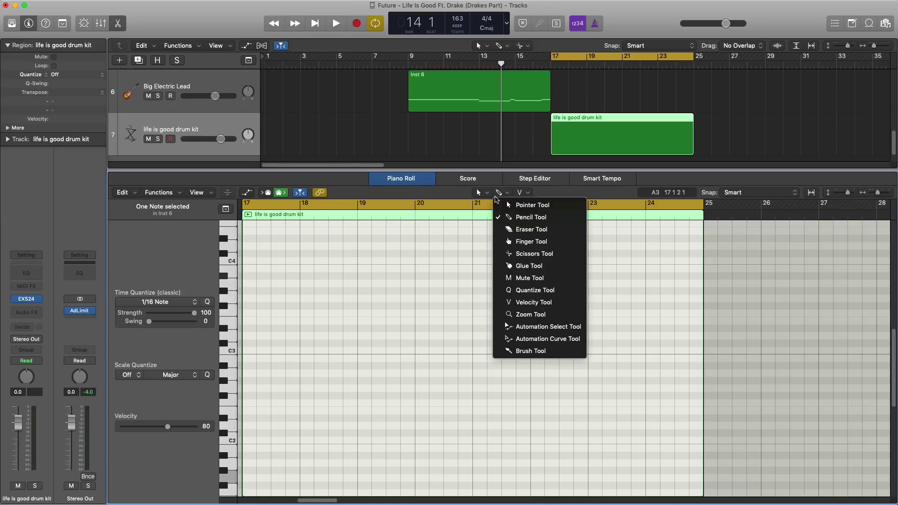
left_click(528, 351)
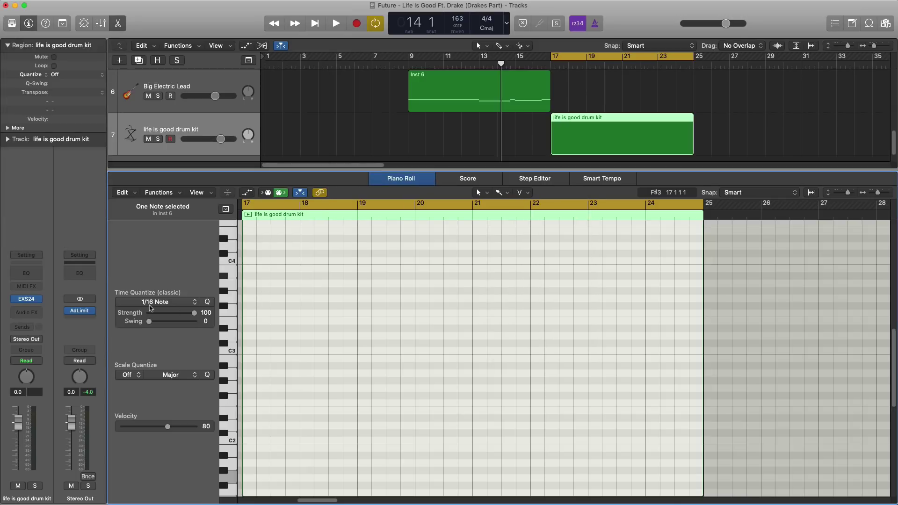
left_click(177, 304)
left_click(145, 352)
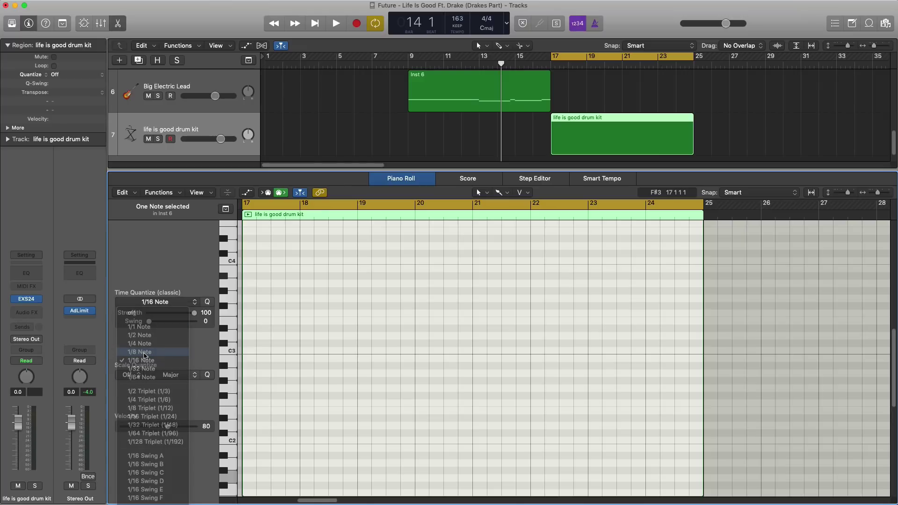
scroll(253, 272, "up", 1)
left_click_drag(245, 270, 255, 271)
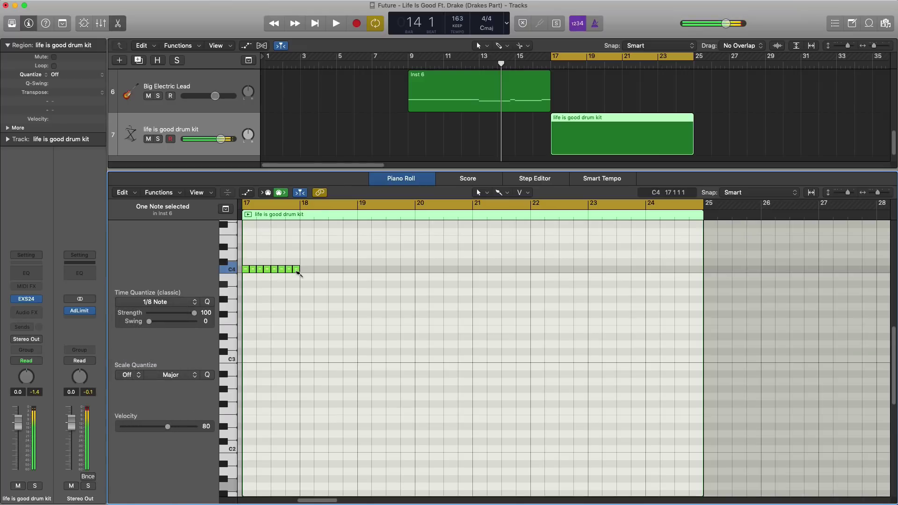
key("space")
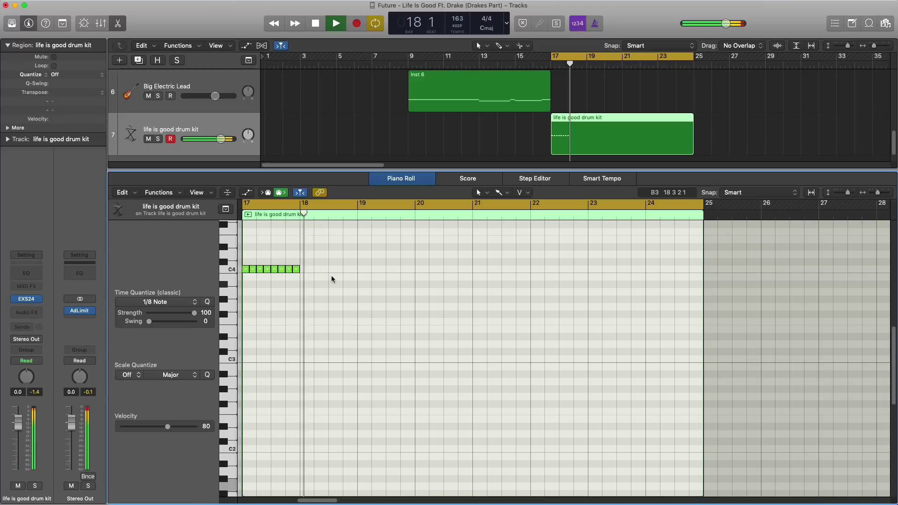
key("space")
Repeat the eight C4 hits of bar 17 through bar 24 and play the pattern.
left_click_drag(320, 286, 228, 261)
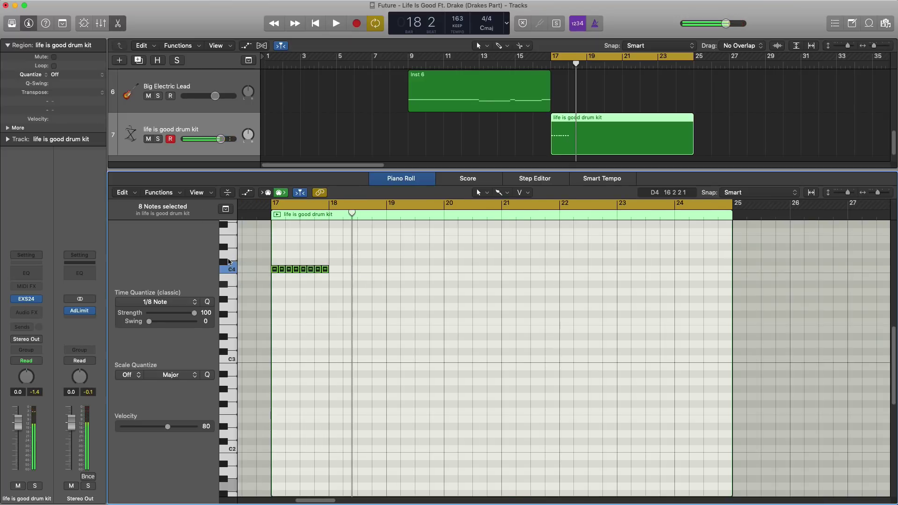
key("space")
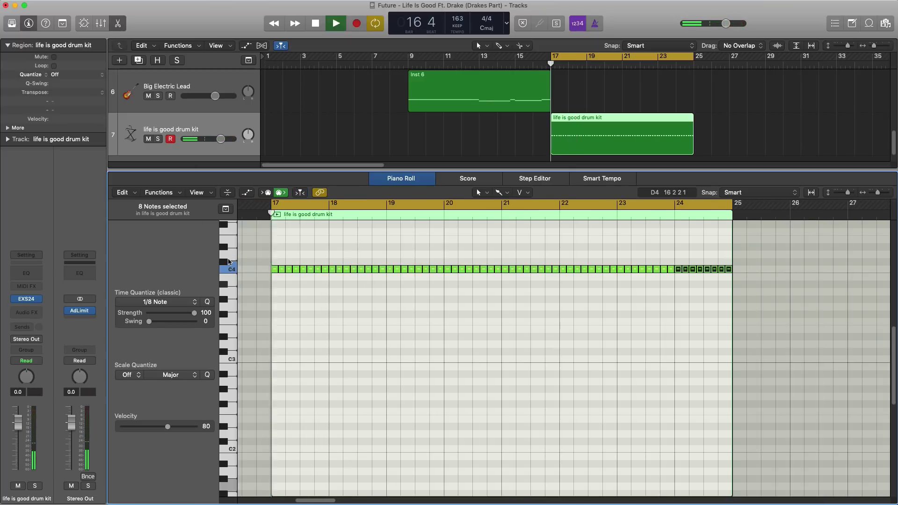
scroll(327, 357, "up", 3)
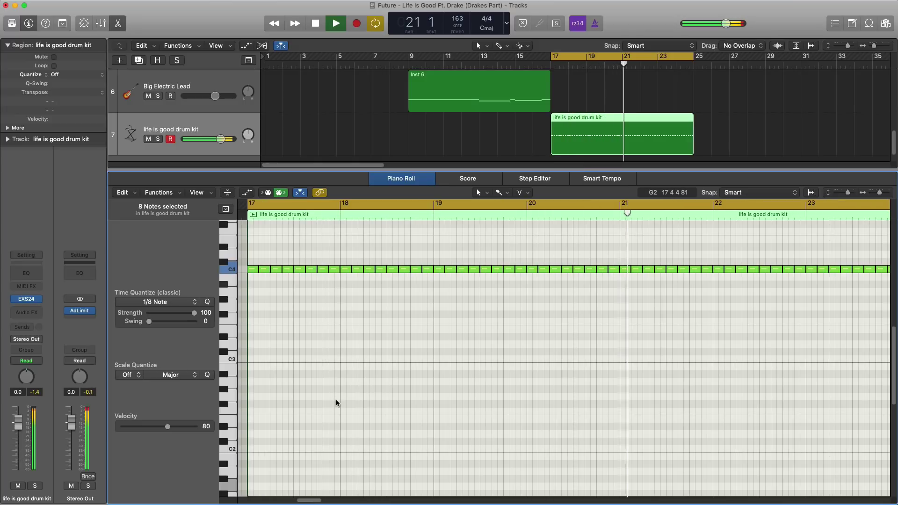
Return to the full arrangement, lower the drum kit track's volume to -5.0 dB and play bars 17 onward.
key("p")
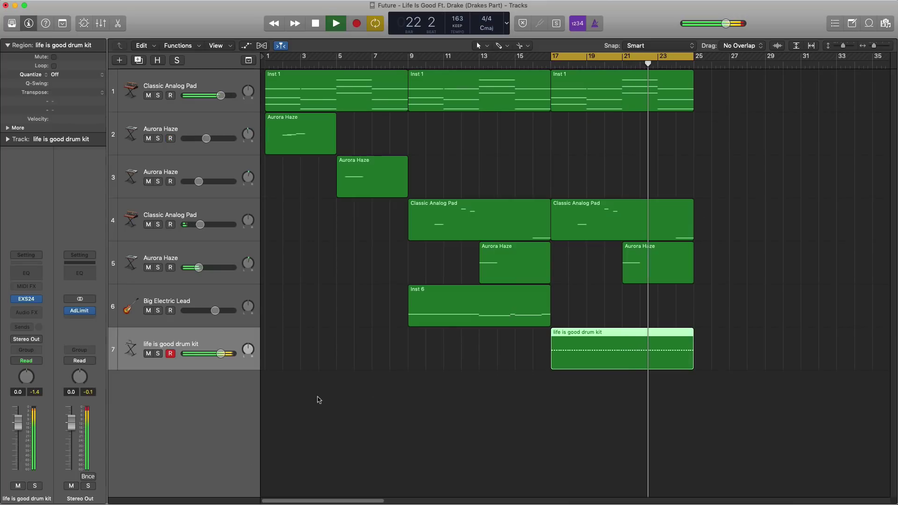
key("space")
left_click_drag(224, 358, 212, 358)
key("space")
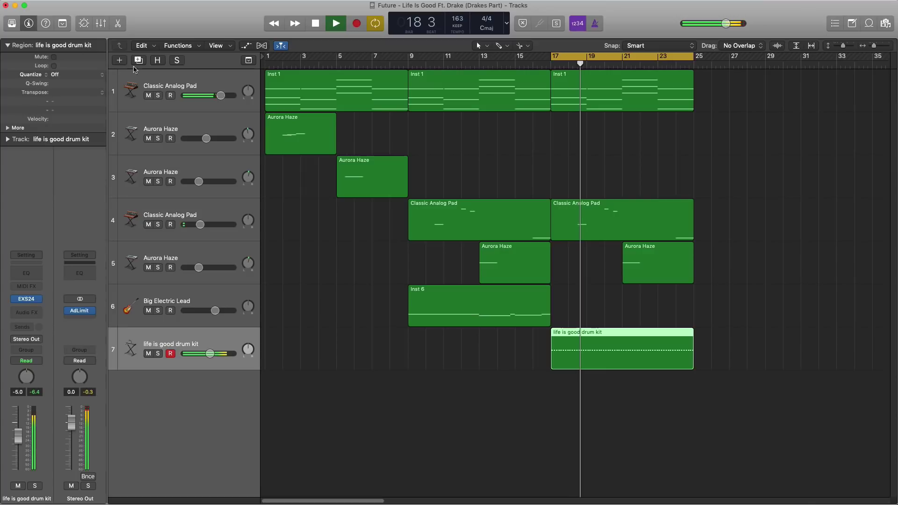
Duplicate the drum kit track, create an empty region over bars 17 to 24 on it and open it in the piano roll.
key("super+d")
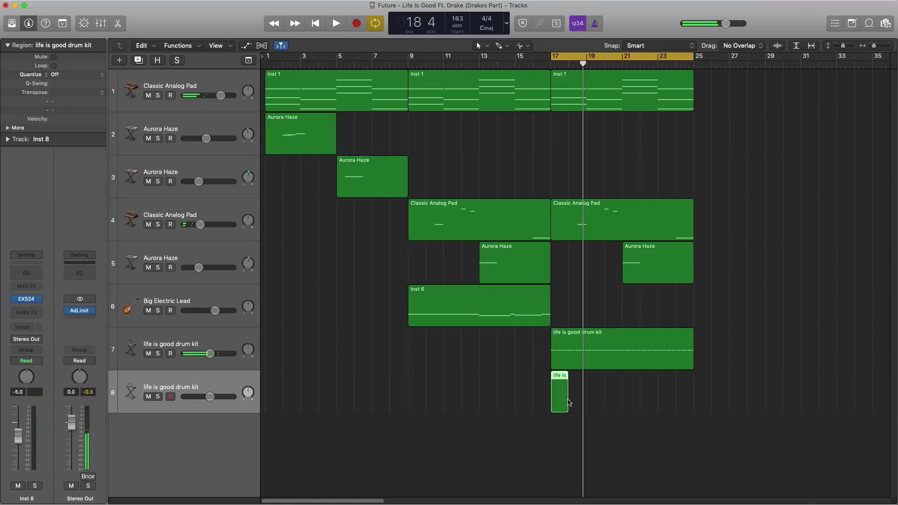
left_click_drag(565, 403, 693, 402)
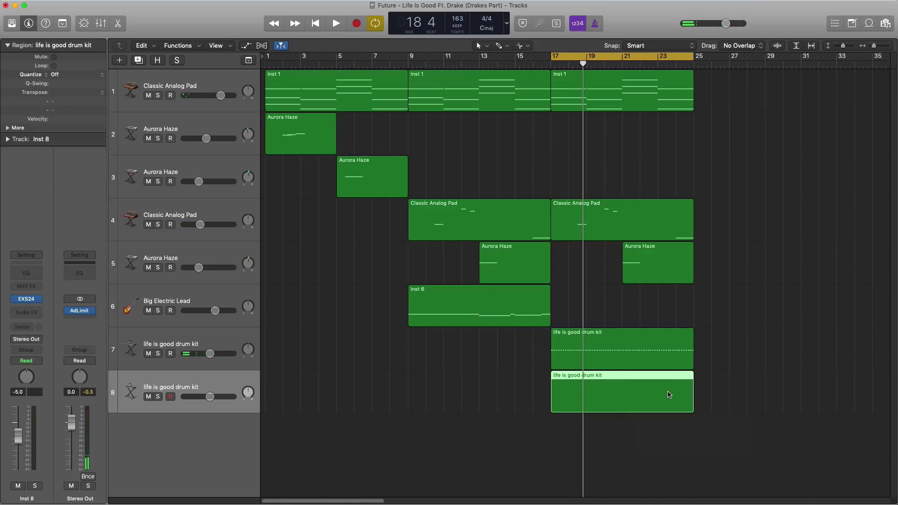
key("e")
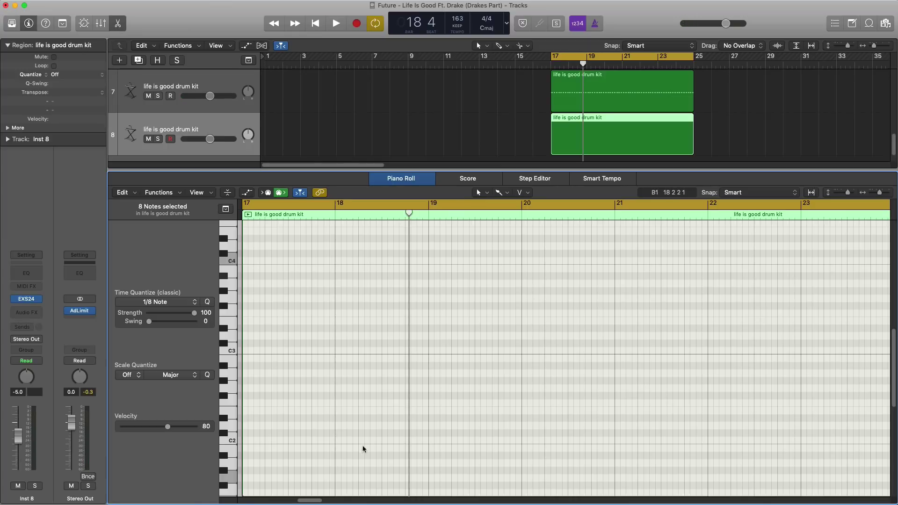
Add E5 hits on beat 3 and on the offbeat of beat 4 in bar 17, playing the loop to check.
key("space")
scroll(298, 337, "up", 3)
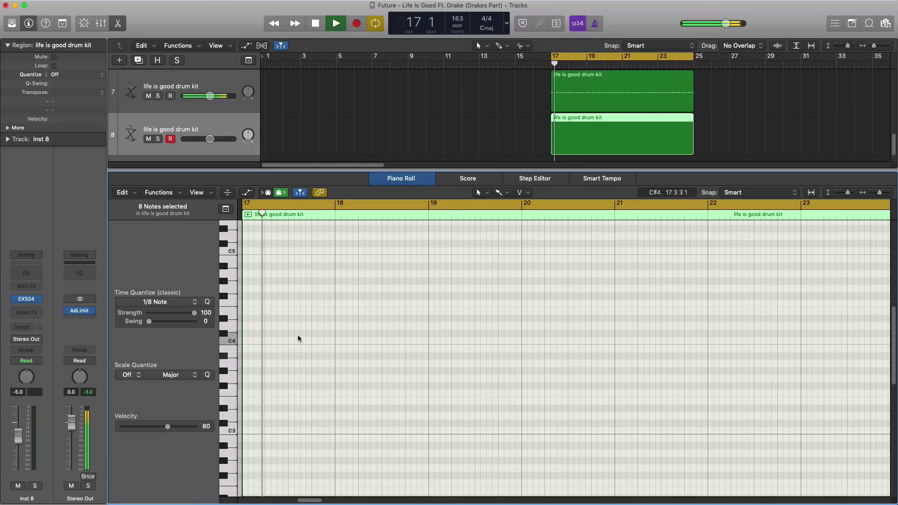
scroll(298, 335, "up", 2)
key("space")
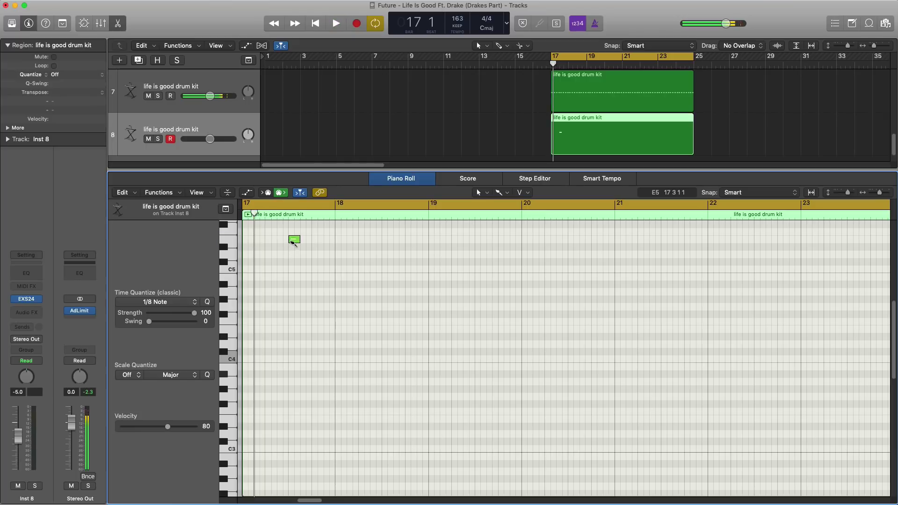
key("space")
left_click(329, 240)
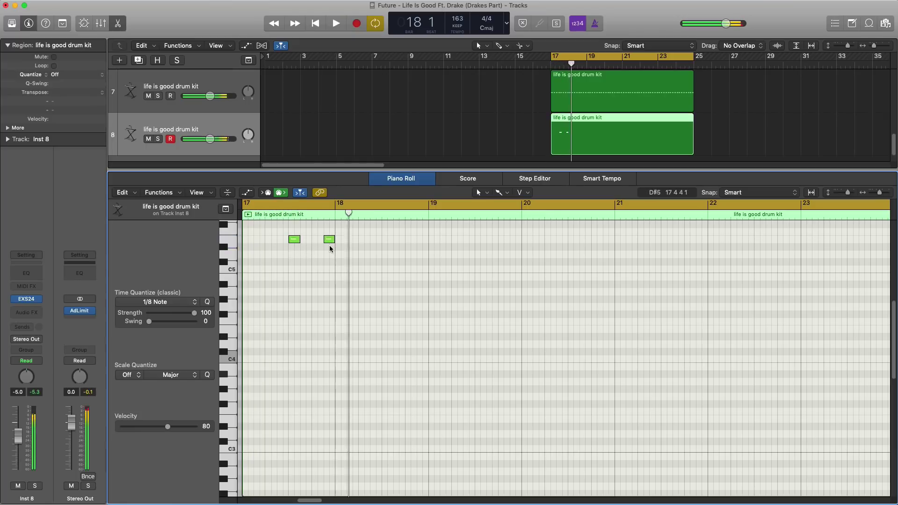
key("space")
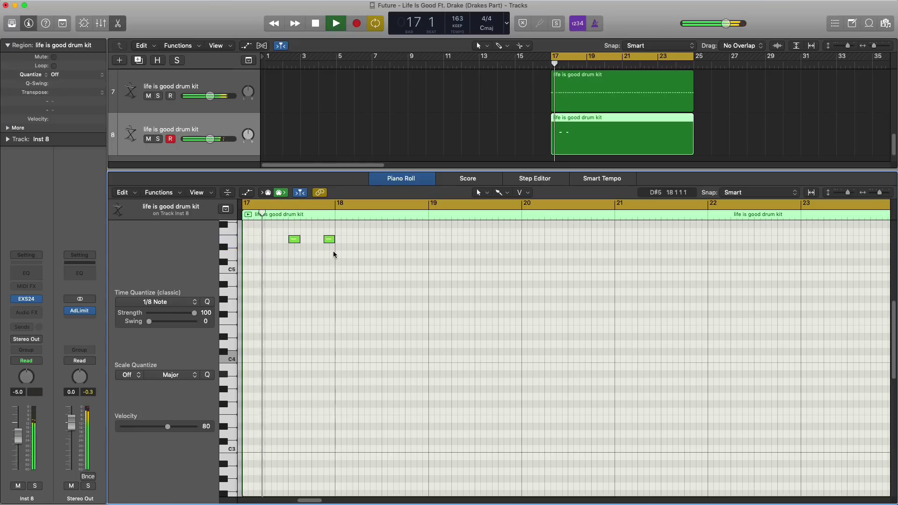
Add E5 hits on beat 3 of bar 18, the offbeat of beat 1 in bar 19 and beat 3 of bar 19.
left_click(388, 239)
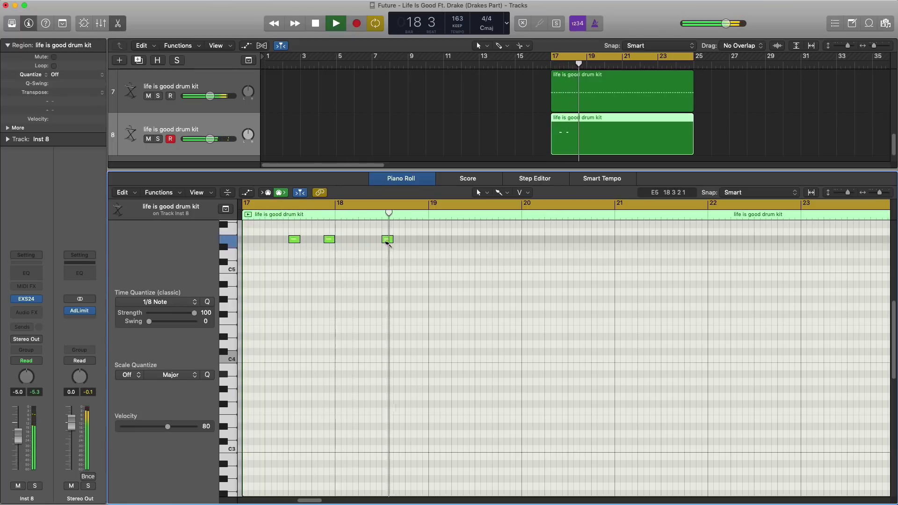
left_click(445, 239)
key("space")
key("space")
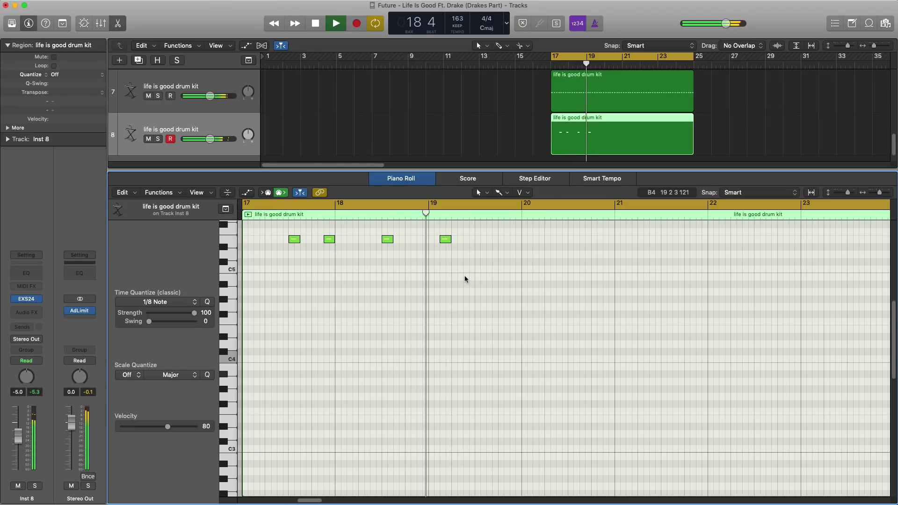
key("space")
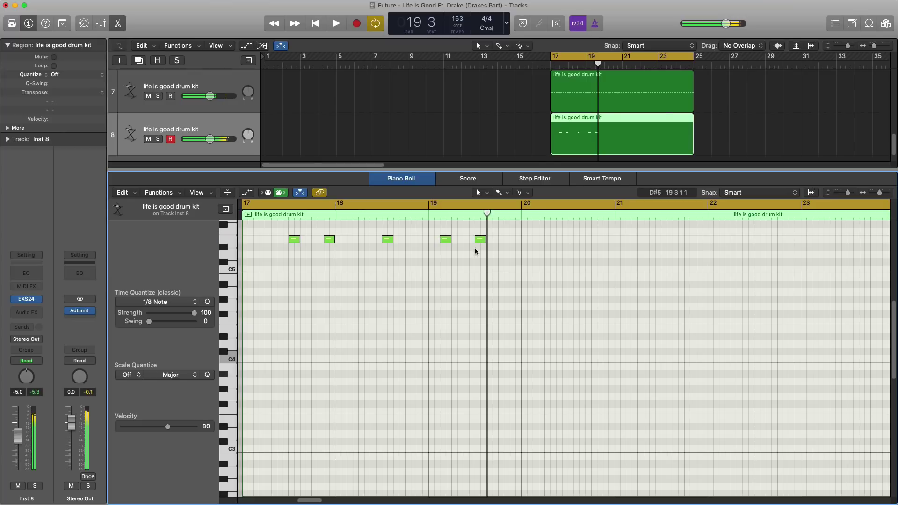
key("space")
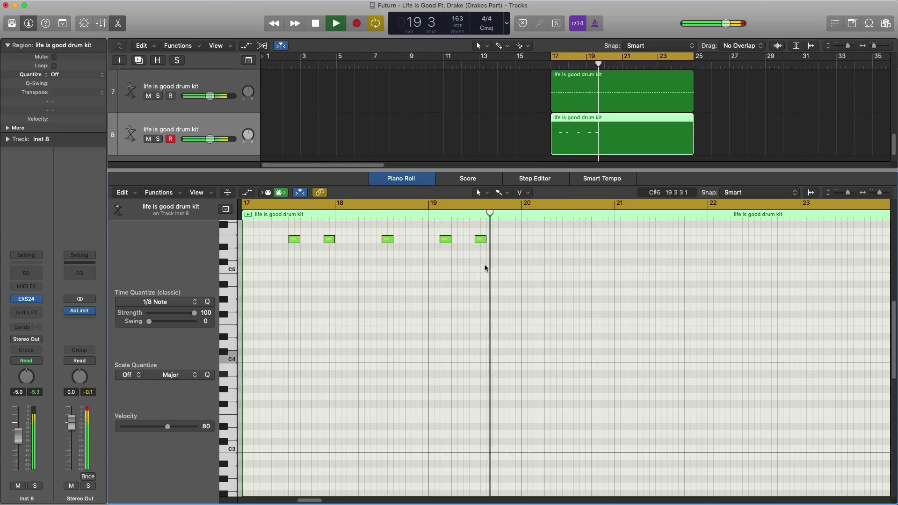
Add E5 hits on the offbeat of beat 1 and on beat 3 of bar 20, and play the pattern.
key("space")
left_click(533, 239, "super")
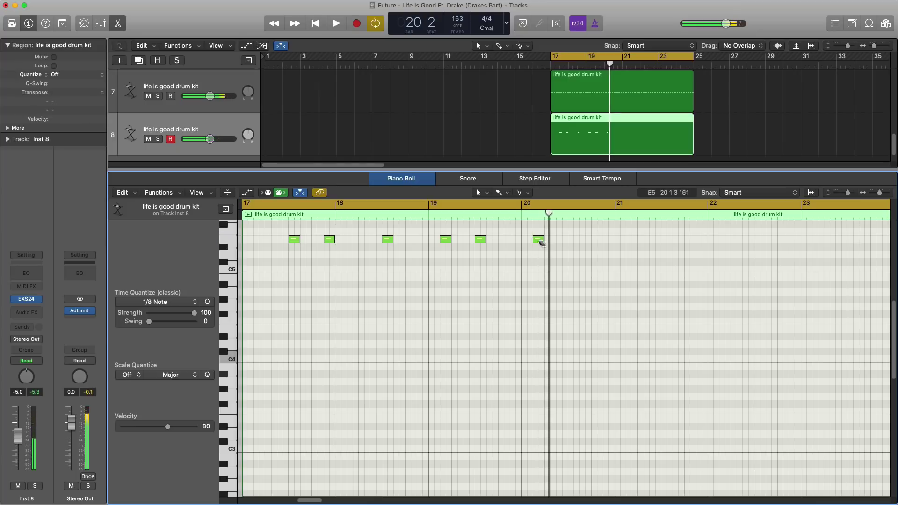
left_click(573, 239, "super")
key("space")
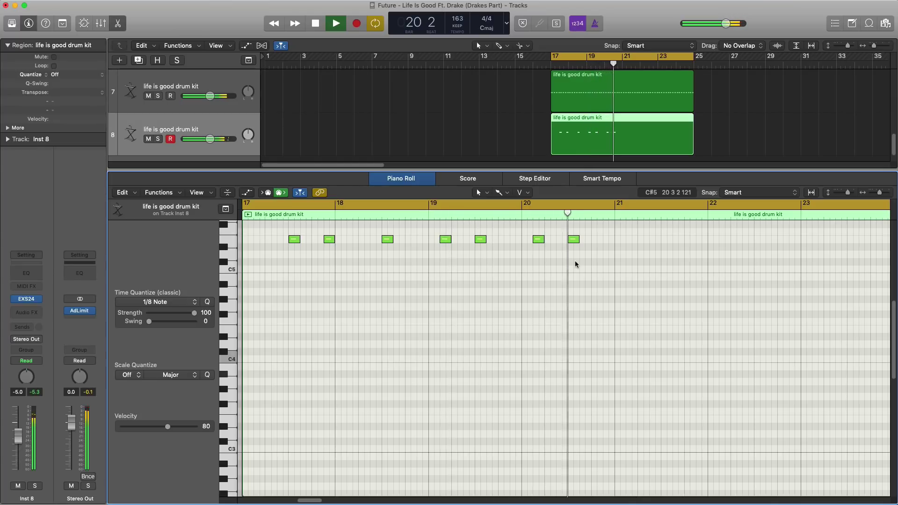
key("space")
Repeat the seven E5 hits of bars 17 to 20 across bars 21 to 24 and play the pattern.
key("super+a")
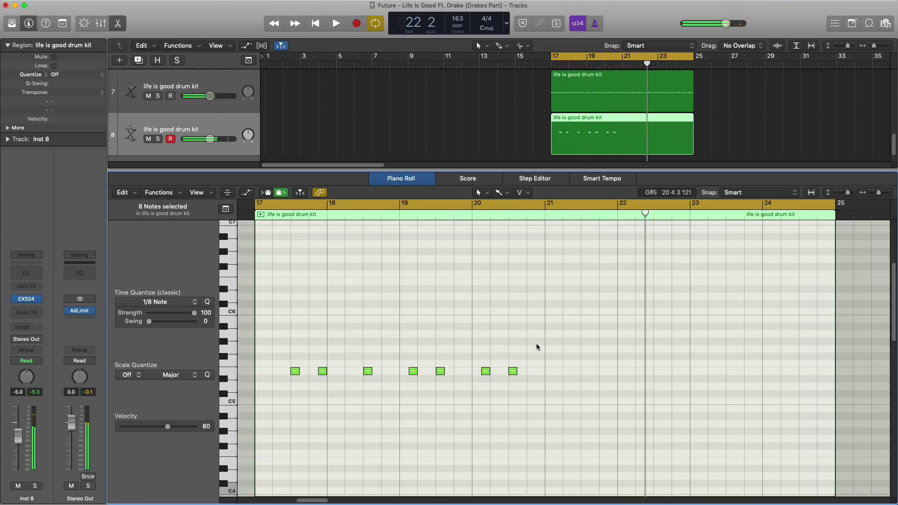
left_click_drag(572, 387, 284, 348)
key("super+r")
key("space")
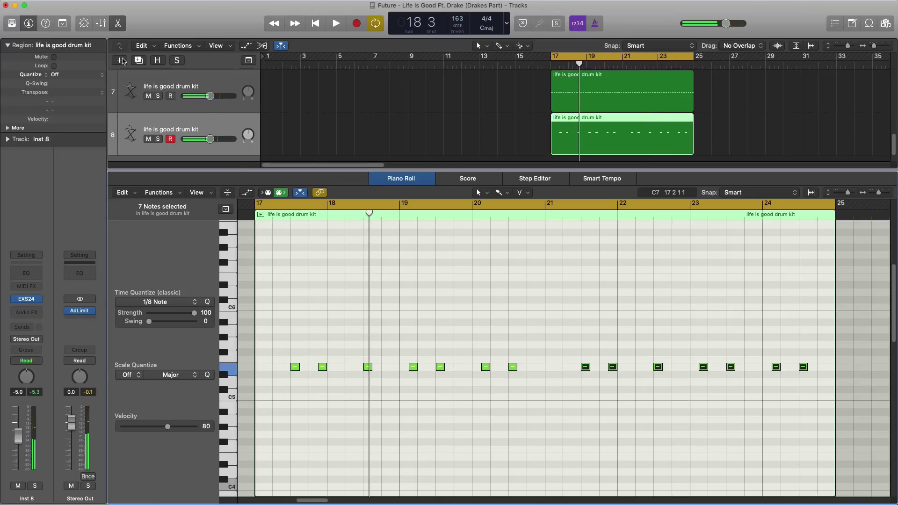
Duplicate the drum kit track again, copy the E5 hit region onto the new track 9 and open the copy in the piano roll.
left_click(139, 62)
key("x")
key("x")
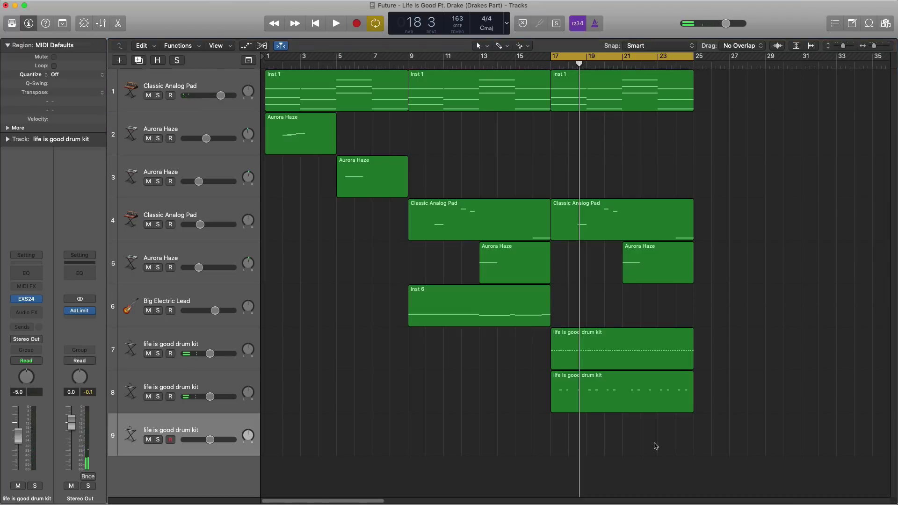
left_click_drag(625, 393, 624, 426)
double_click(622, 426)
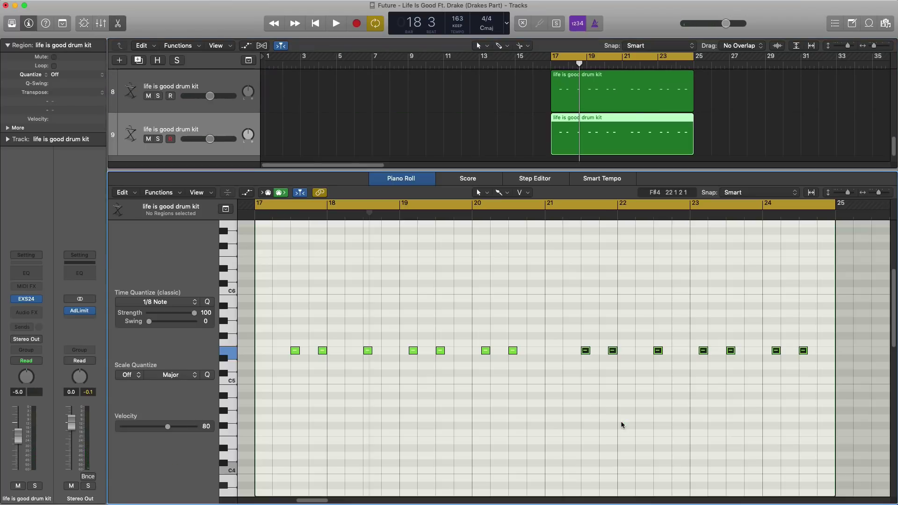
Move all notes of the track 9 region down from E5 to C#3 and play the layered hits.
key("super+a")
key("space")
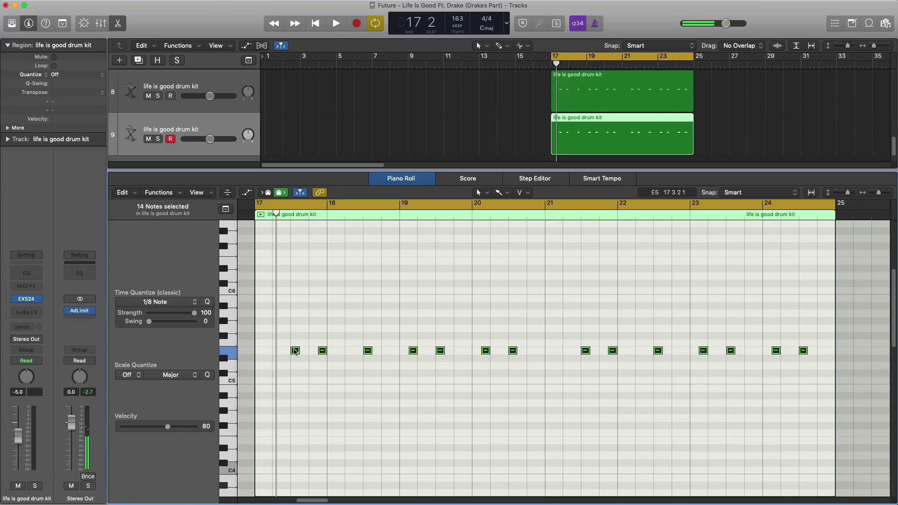
left_click_drag(295, 350, 293, 472)
scroll(286, 369, "down", 2)
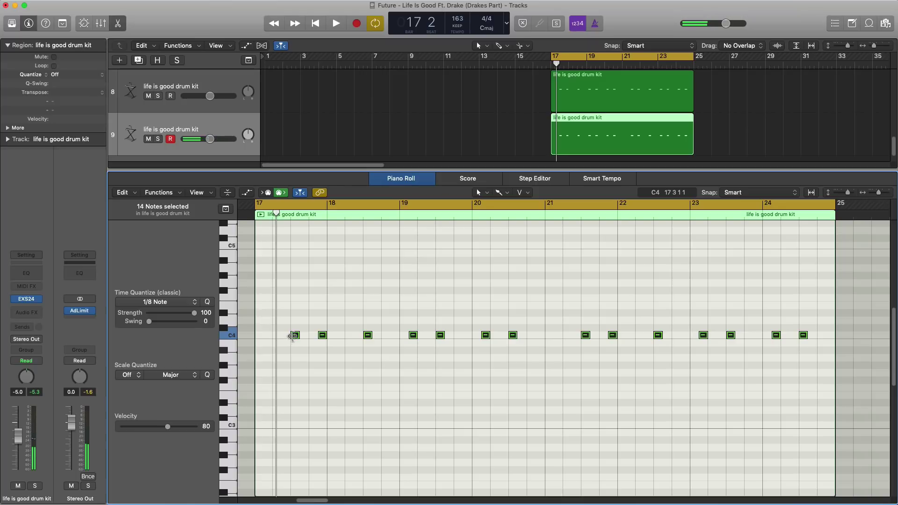
left_click_drag(294, 335, 302, 422)
key("space")
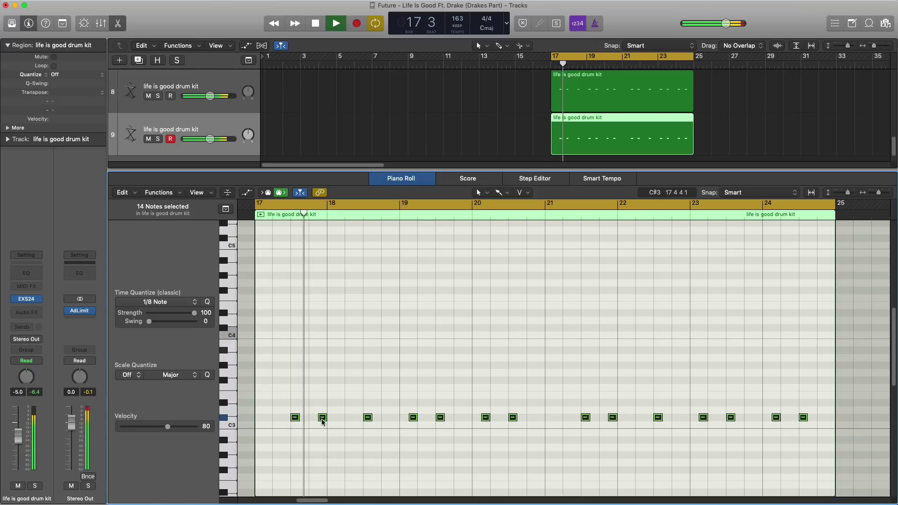
Lower drum kit track 9's volume to -11.4 dB and raise track 8's volume slightly during playback.
left_click_drag(210, 139, 202, 141)
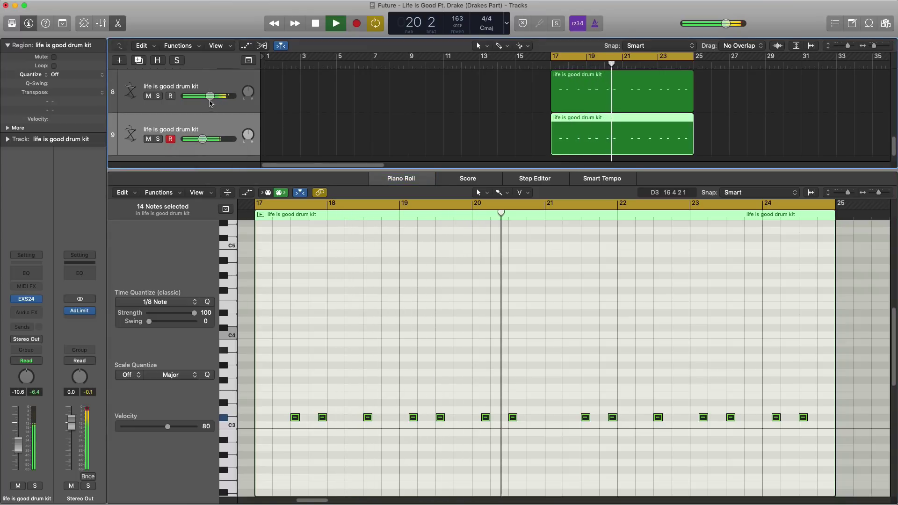
left_click_drag(210, 95, 210, 96)
left_click_drag(203, 138, 202, 138)
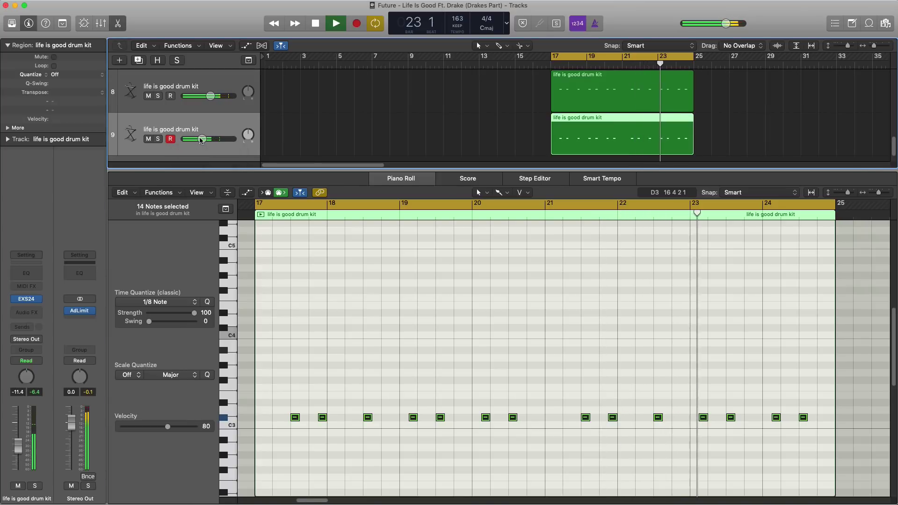
Return to the full arrangement, set the Classic Analog Pad track 4's volume to -14.0 dB and stop playback.
key("x")
key("x")
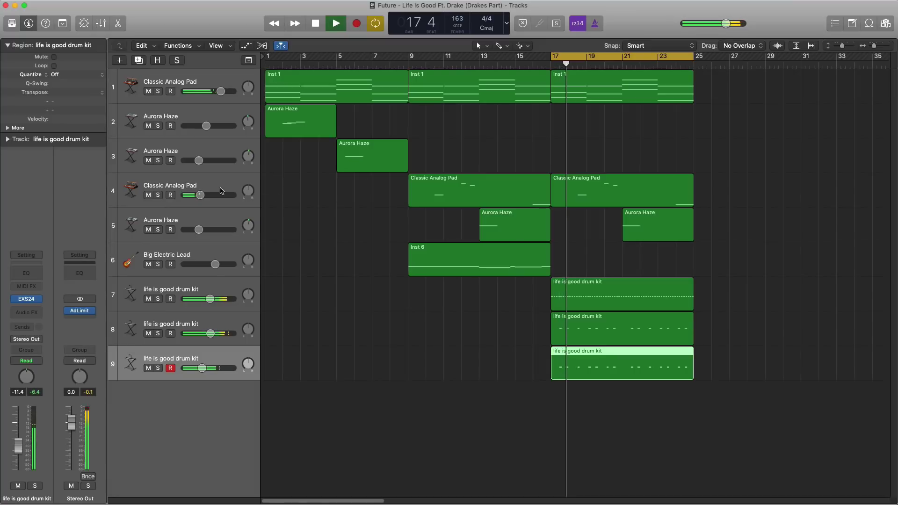
left_click_drag(199, 195, 198, 195)
key("space")
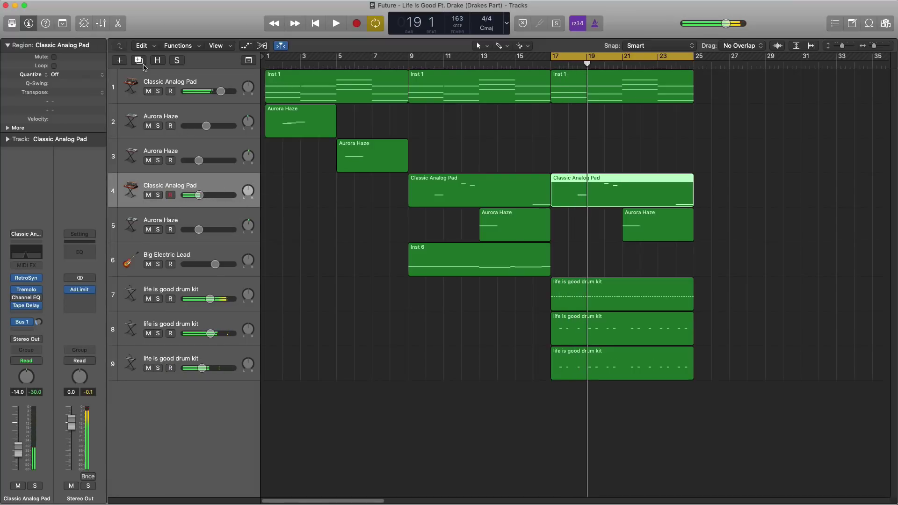
Duplicate drum kit track 9, create an empty region over bars 17 to 24 on the new track and open it in the piano roll.
left_click(195, 359)
left_click(139, 61)
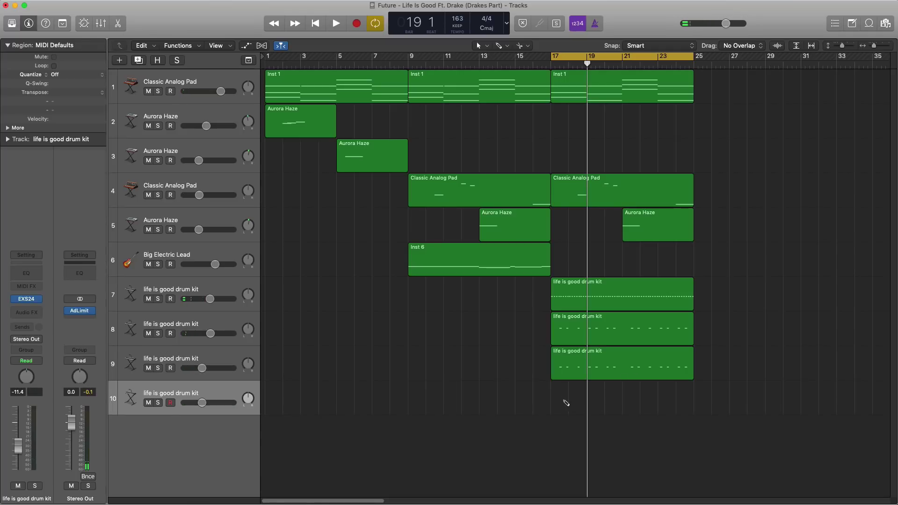
left_click_drag(607, 403, 693, 403)
double_click(633, 391)
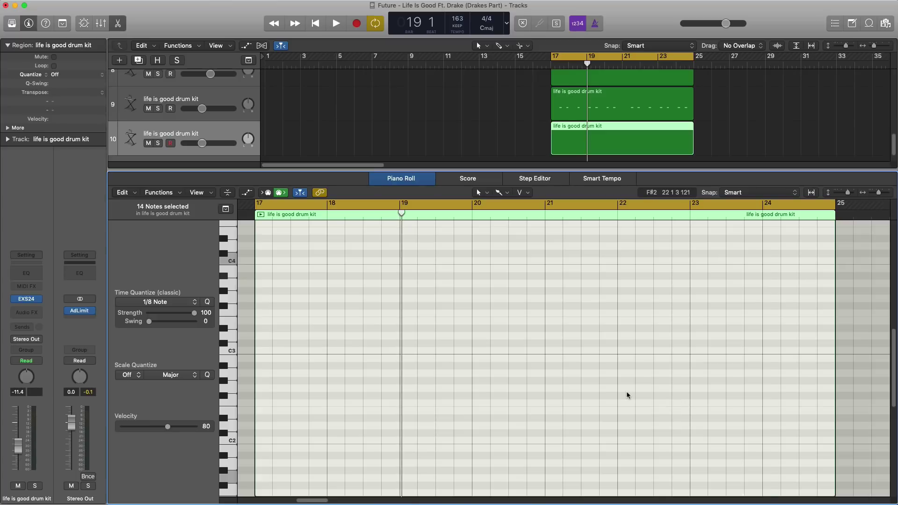
With the Pencil Tool, add a G2 note at the start of bar 17 in the track 10 region and play it back.
key("space")
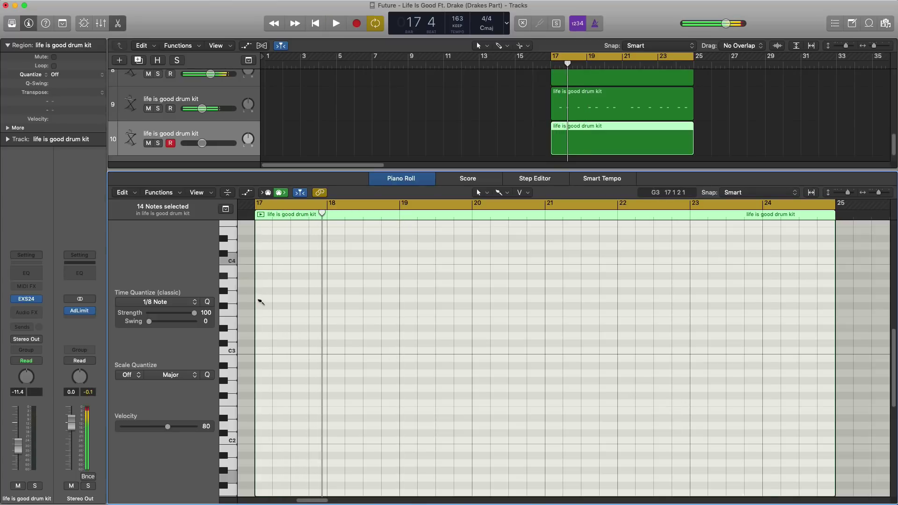
left_click(499, 196)
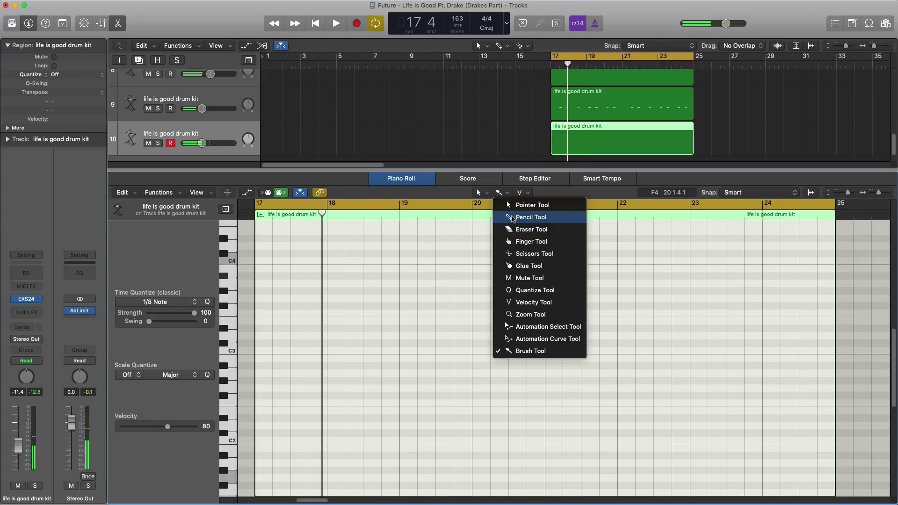
left_click(513, 218)
scroll(335, 355, "down", 4)
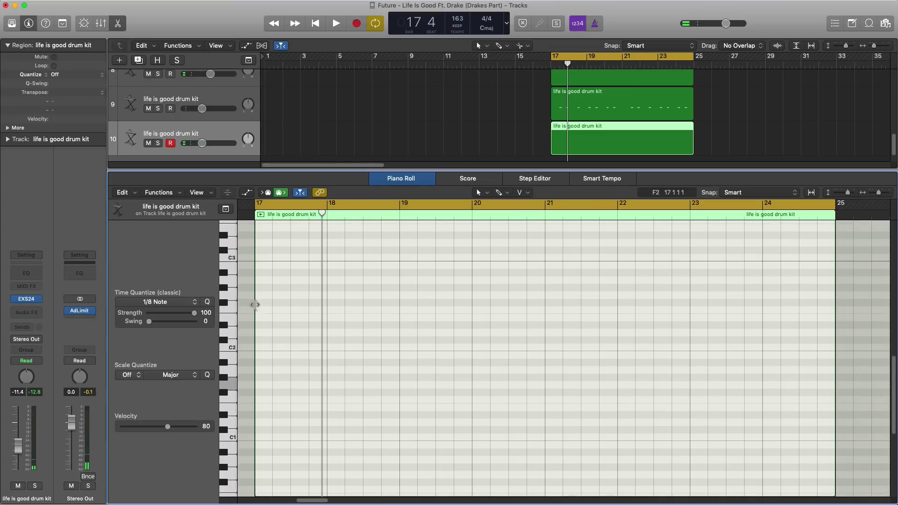
left_click(260, 295)
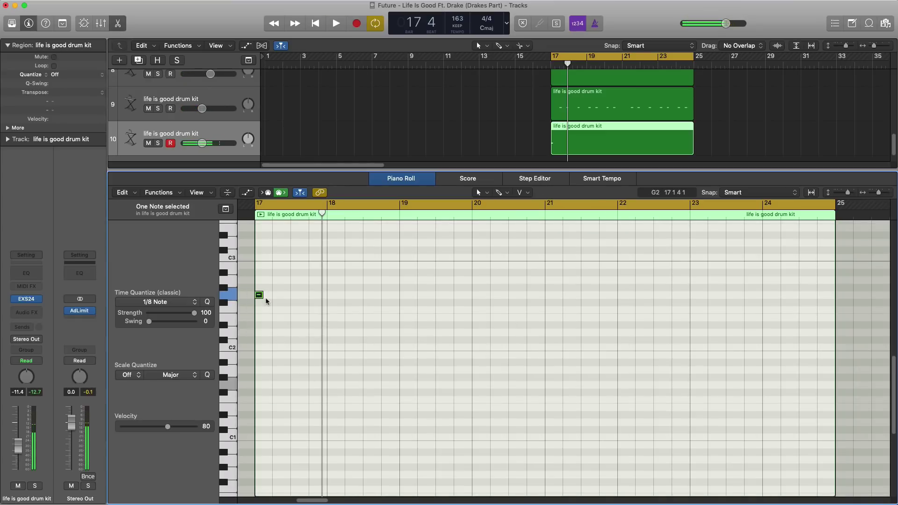
key("space")
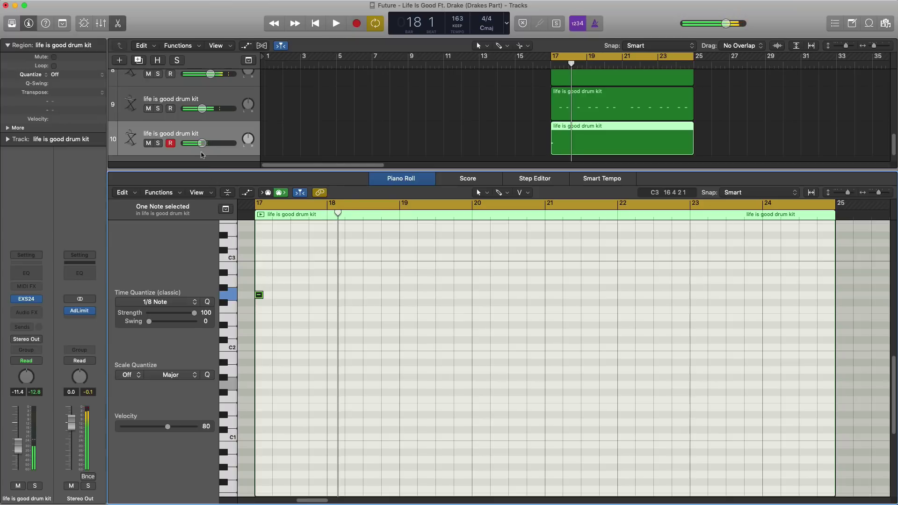
Set track 10's volume to 0.0 dB and add a G2 note on beat 4 of bar 17.
key("space")
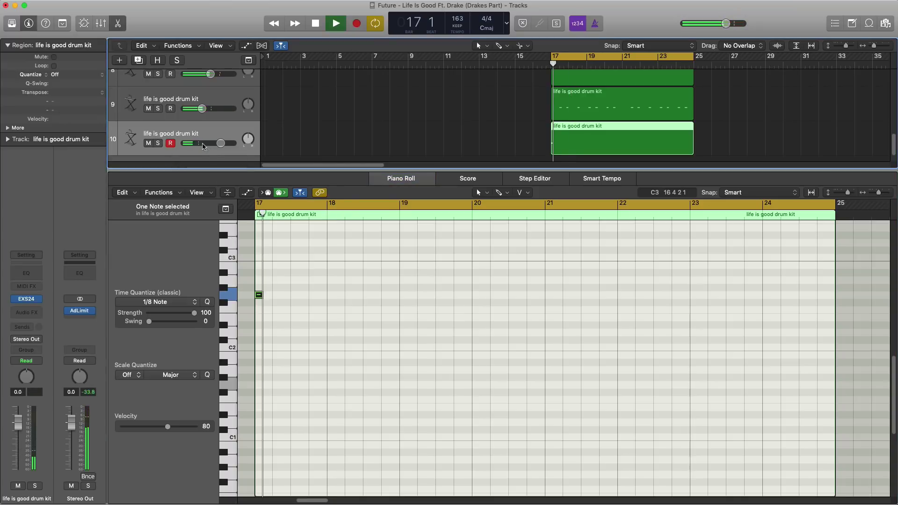
left_click(311, 295)
key("space")
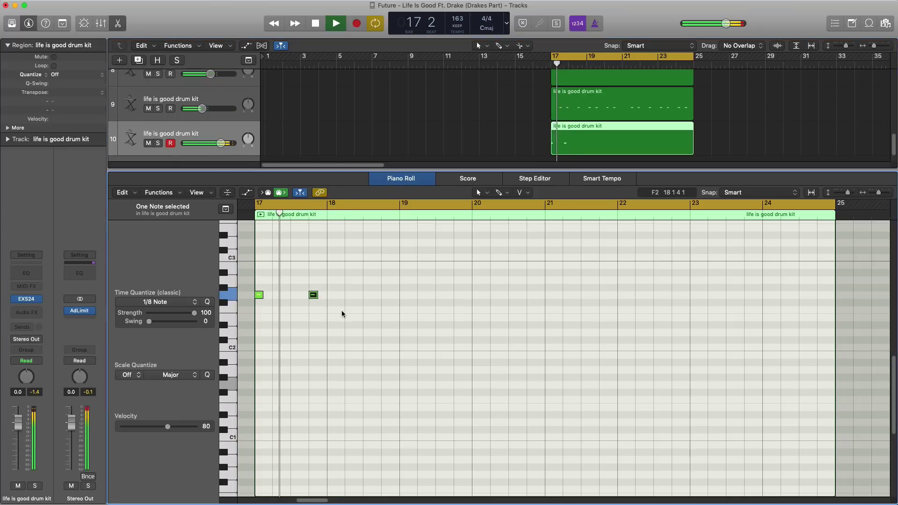
Add F2 notes on beats 1 and 4 of bar 19 and play the pattern.
left_click(402, 310)
key("space")
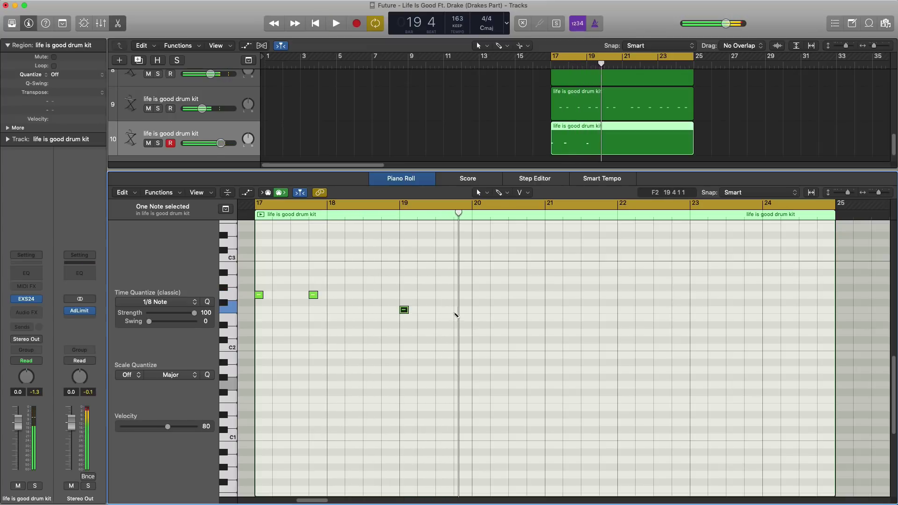
key("space")
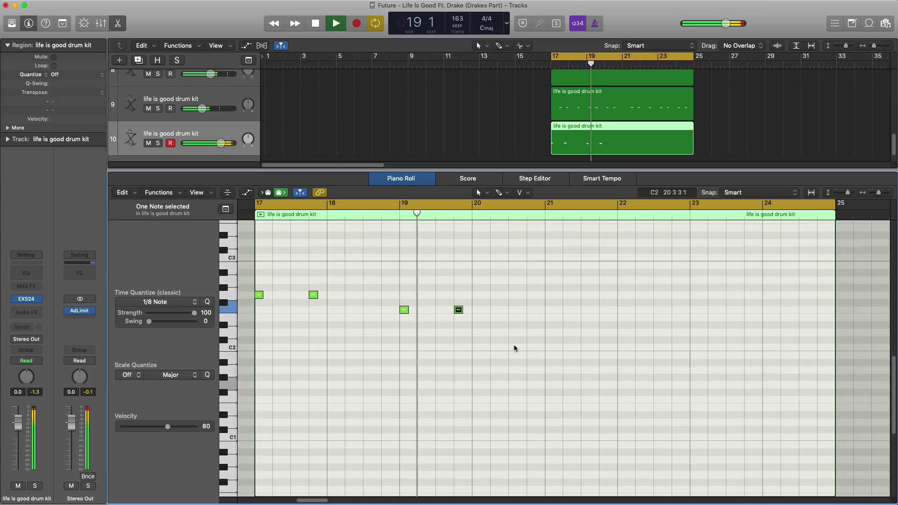
Add D#2 notes on beats 1 and 4 of bar 21 in the track 10 region.
left_click(550, 324)
left_click(603, 324)
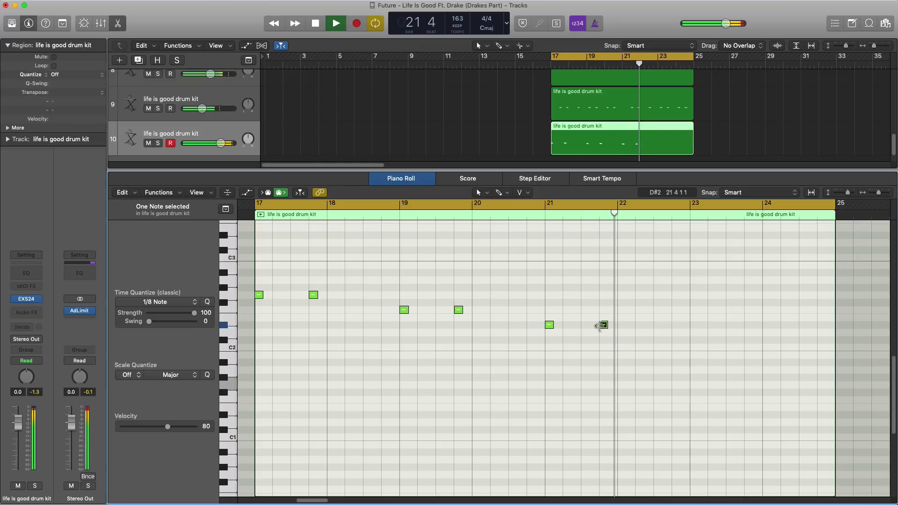
key("space")
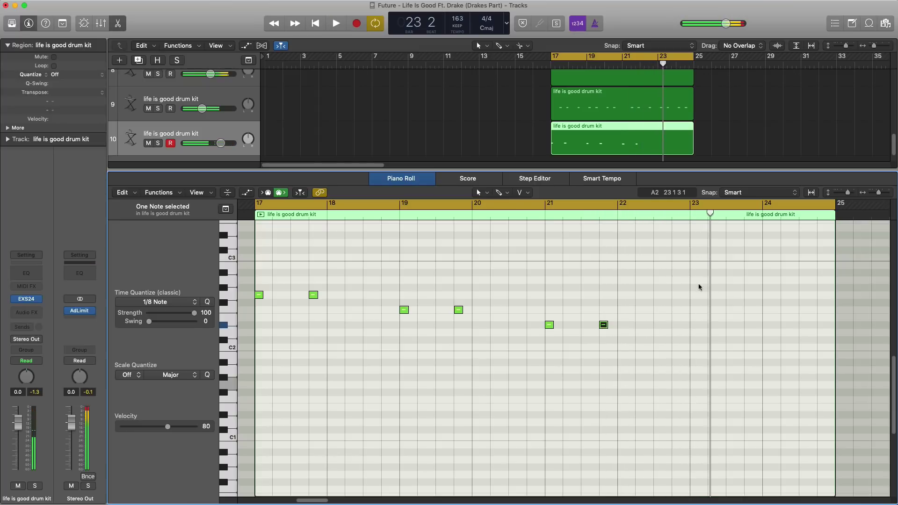
Add an A2 note at the start of bar 23 and F2 notes halfway through beat 2 and on beat 4.
key("space")
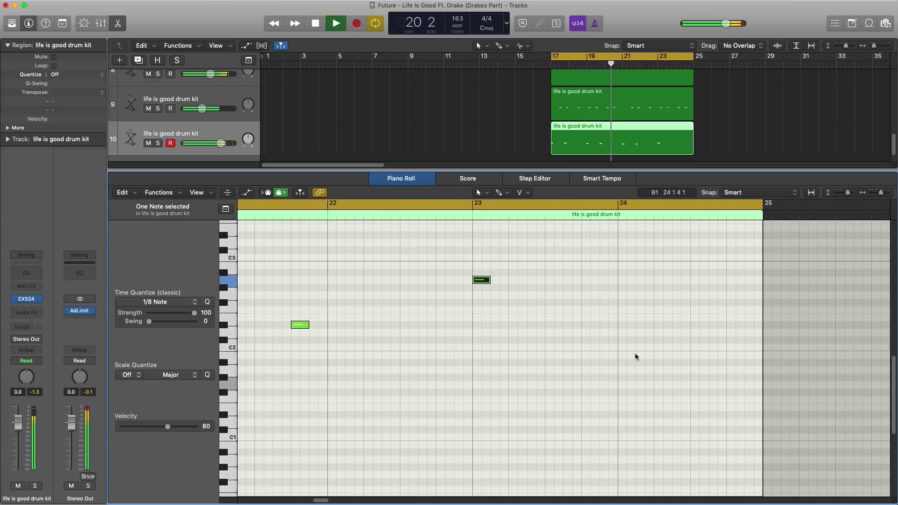
left_click(530, 310)
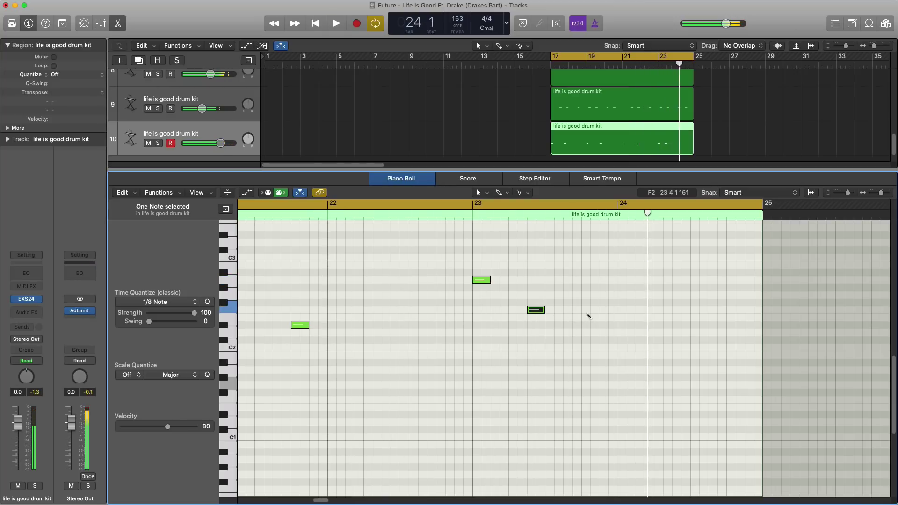
left_click(585, 315, "ctrl+alt")
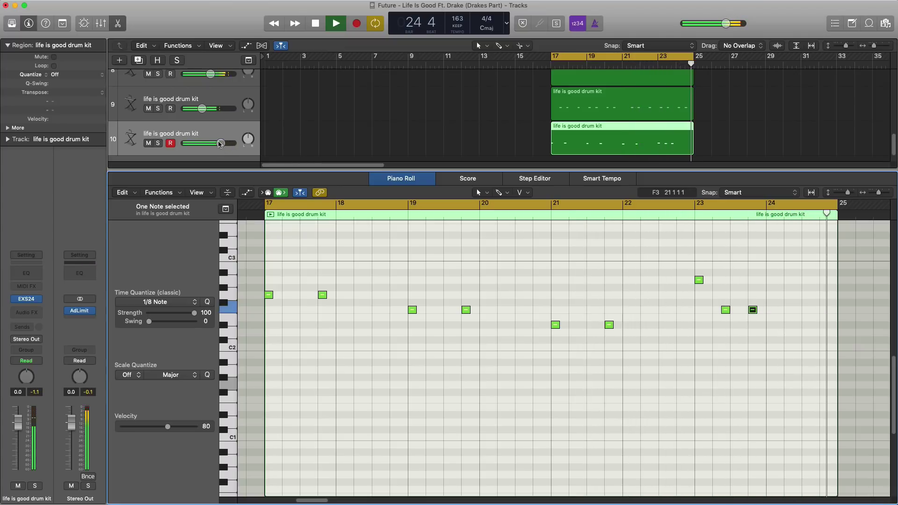
key("space")
Set track 10's volume to -1.2 dB and insert a stereo Bitcrusher on its channel strip.
left_click_drag(222, 146, 218, 143)
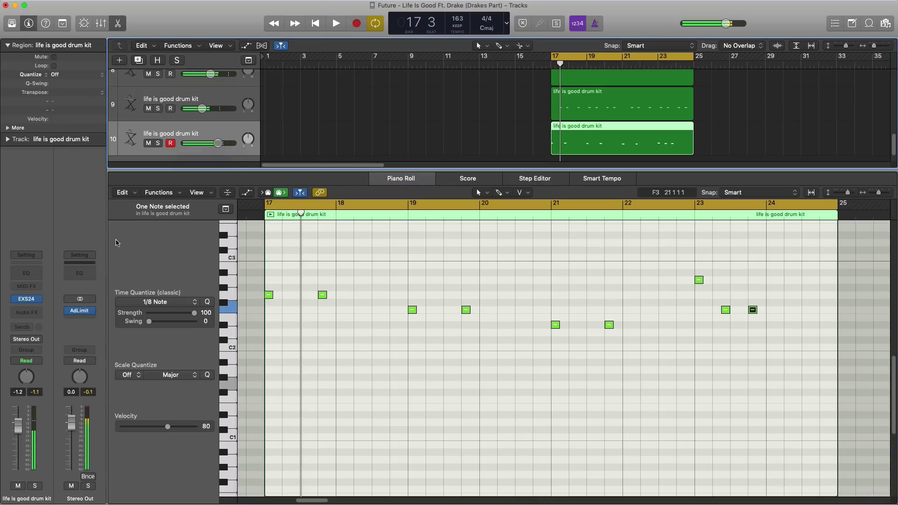
left_click(28, 312)
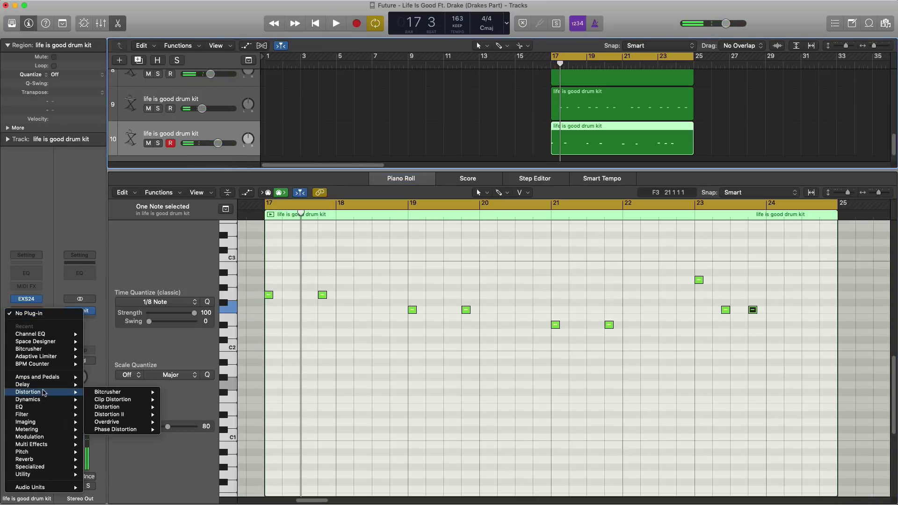
mouse_move(47, 395)
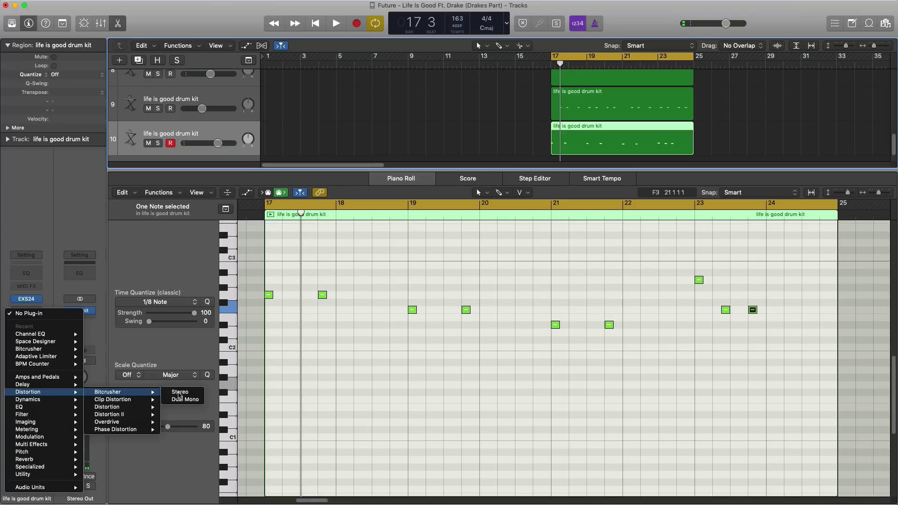
left_click(180, 392)
left_click_drag(245, 35, 504, 145)
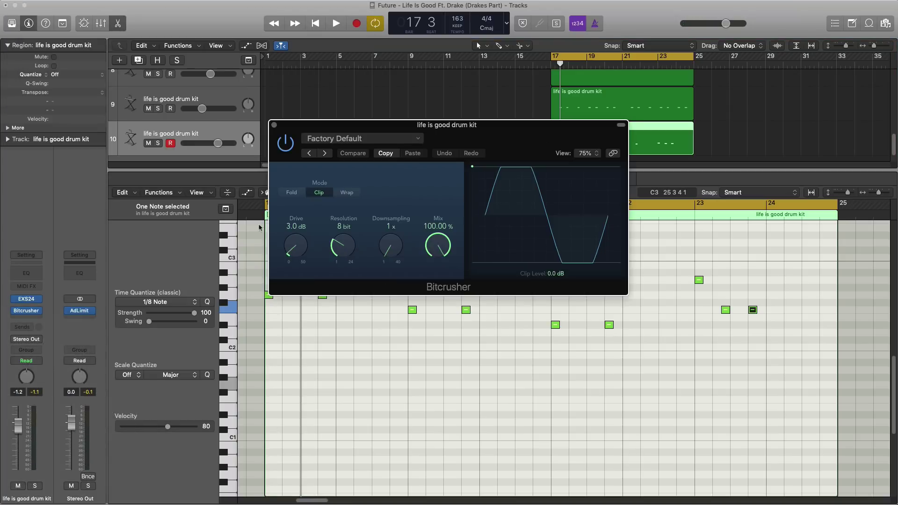
During playback, set the Bitcrusher's resolution to 24 bit and drive to 4.0 dB and close the plug-in.
key("space")
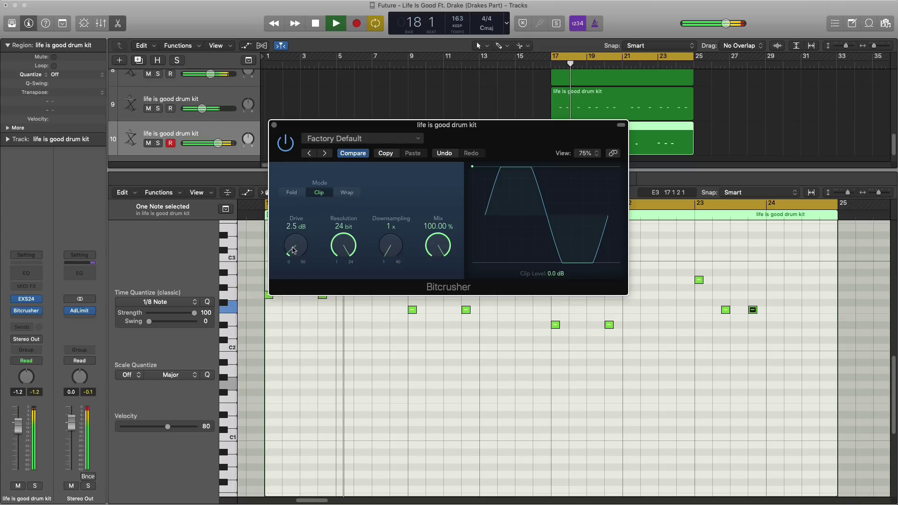
left_click_drag(293, 249, 293, 248)
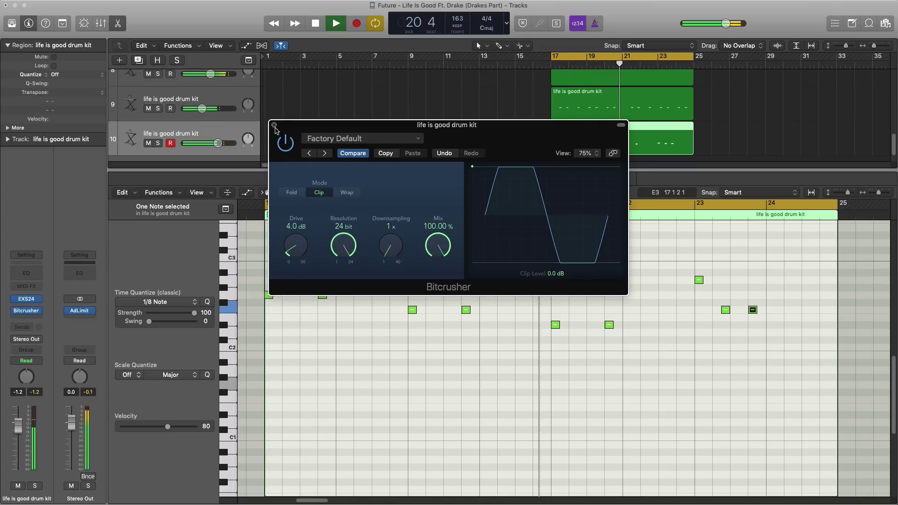
left_click(274, 125)
Set track 10's volume to -3.2 dB and close the piano roll.
left_click_drag(18, 425, 22, 433)
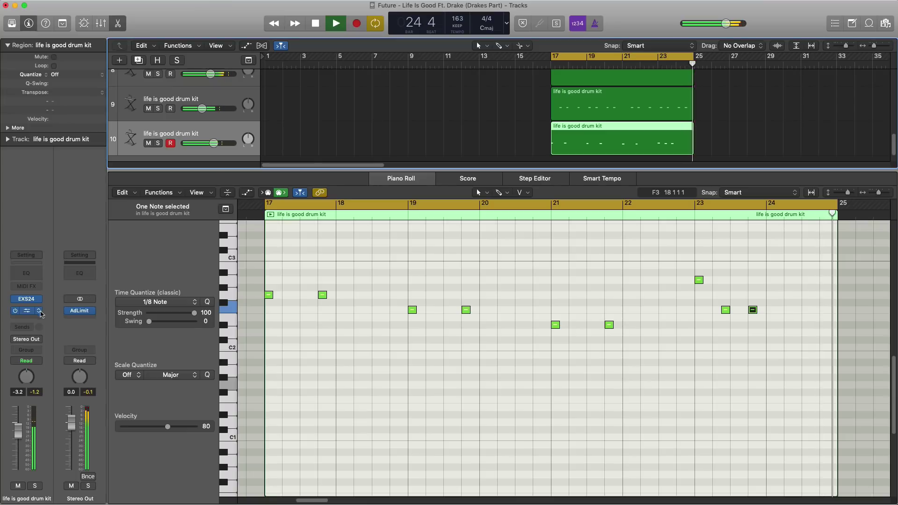
mouse_move(19, 313)
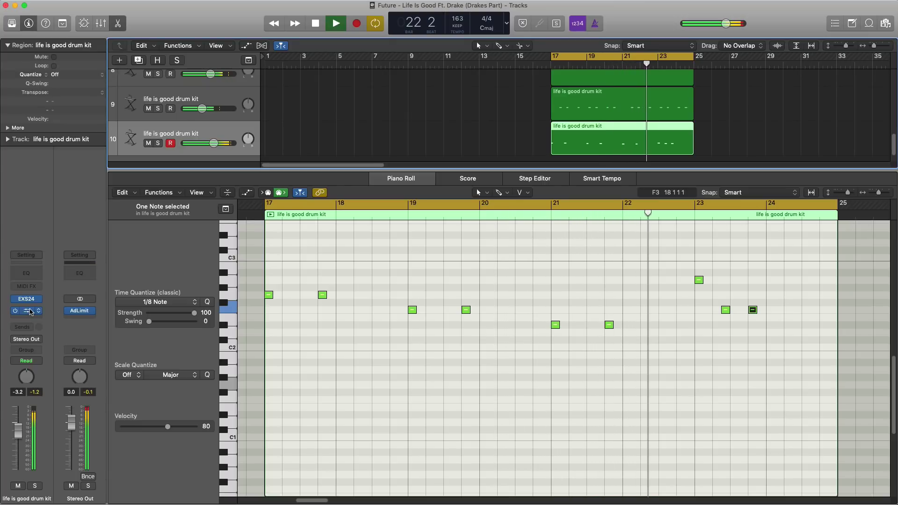
key("e")
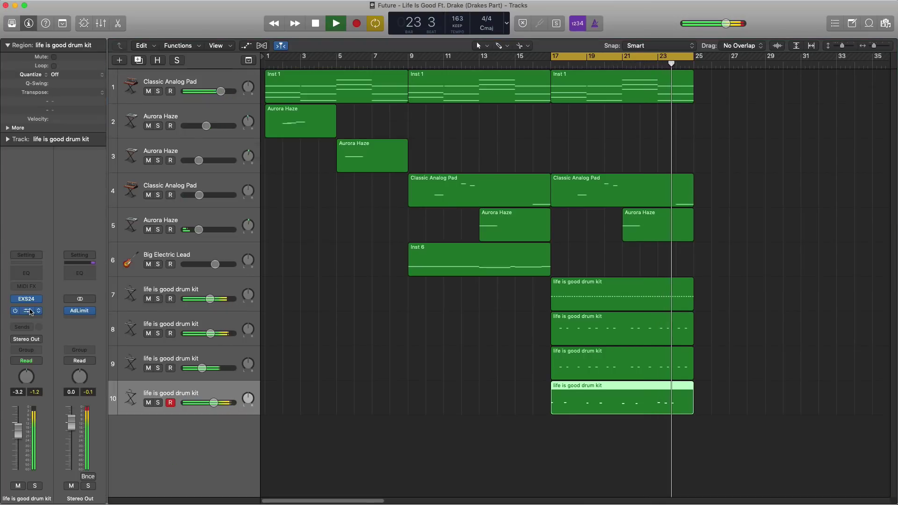
Stop playback and repeat all regions of bars 17 to 24 so the copies fill bars 25 to 32.
key("space")
key("super+Left")
key("super+Left")
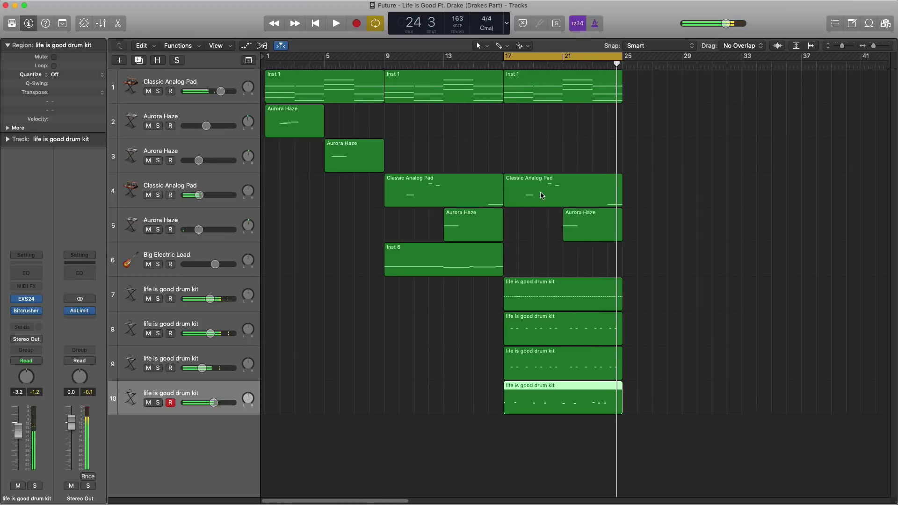
key("super+Up")
key("super+Up")
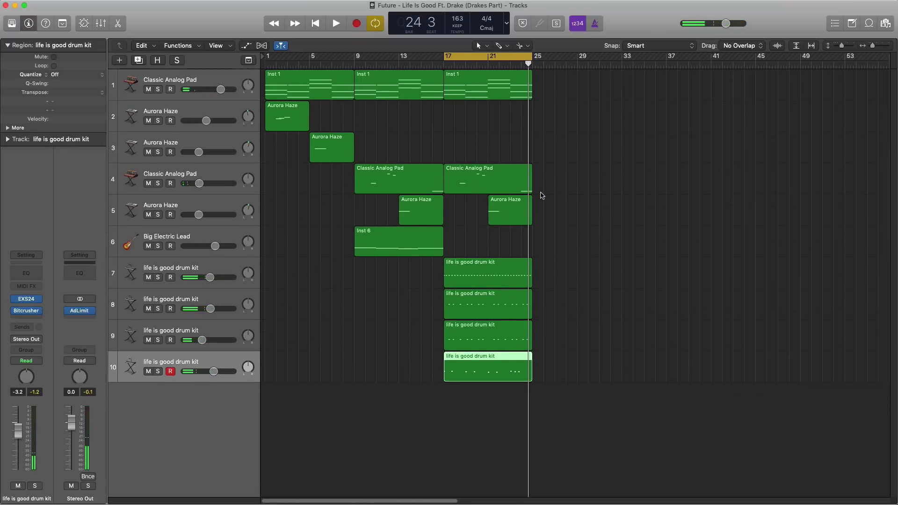
key("super+Left")
left_click_drag(432, 349, 381, 97)
key("super+r")
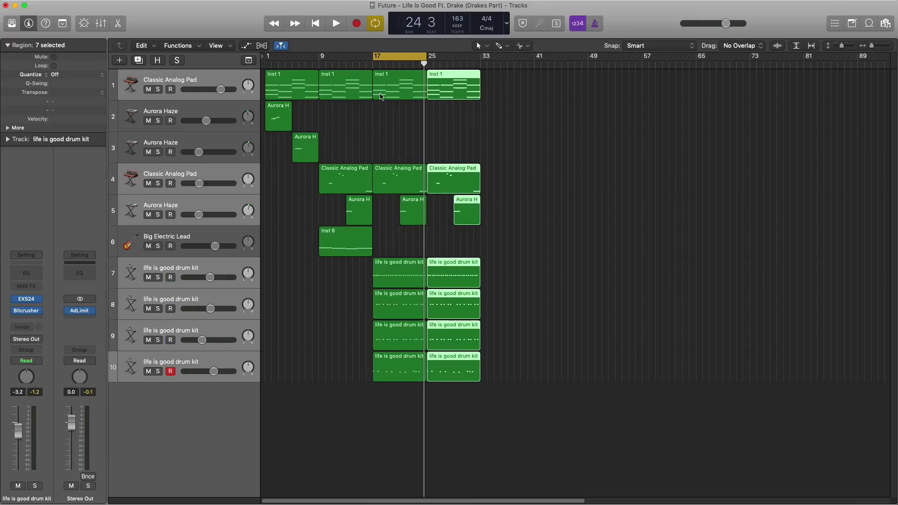
Delete the copied regions on tracks 4 and 5 within bars 25 to 32.
left_click(502, 219)
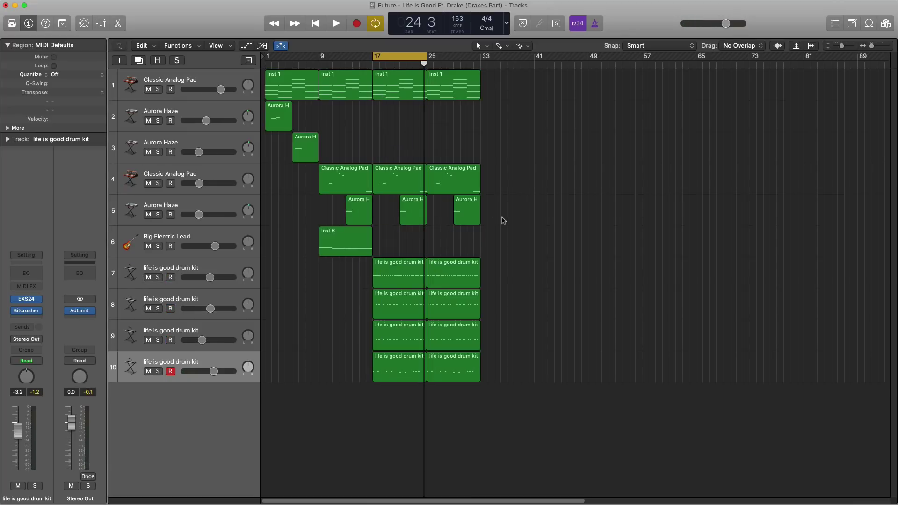
left_click_drag(499, 220, 460, 192)
key("Delete")
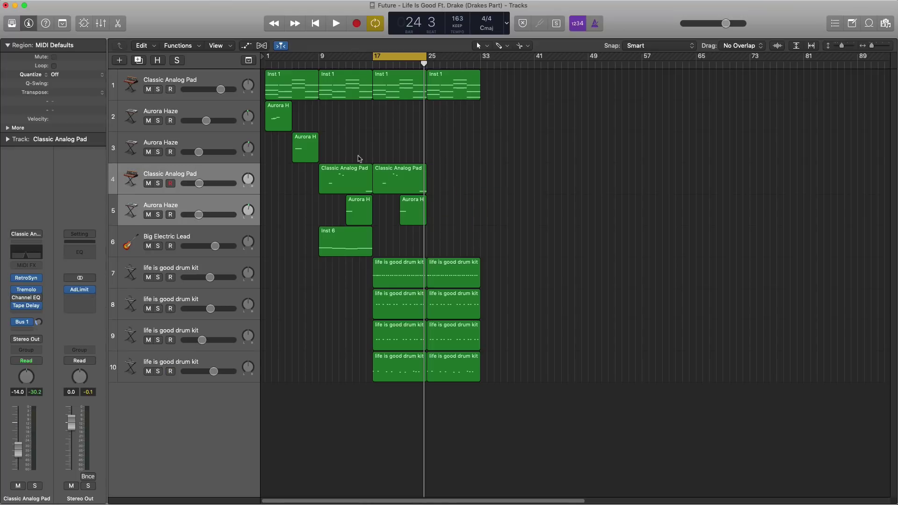
Copy the opening Aurora Haze regions on tracks 2 and 3 to bars 25 and 29 and play bars 25 to 32 as a cycle.
left_click_drag(301, 128, 442, 119)
left_click_drag(384, 55, 444, 59)
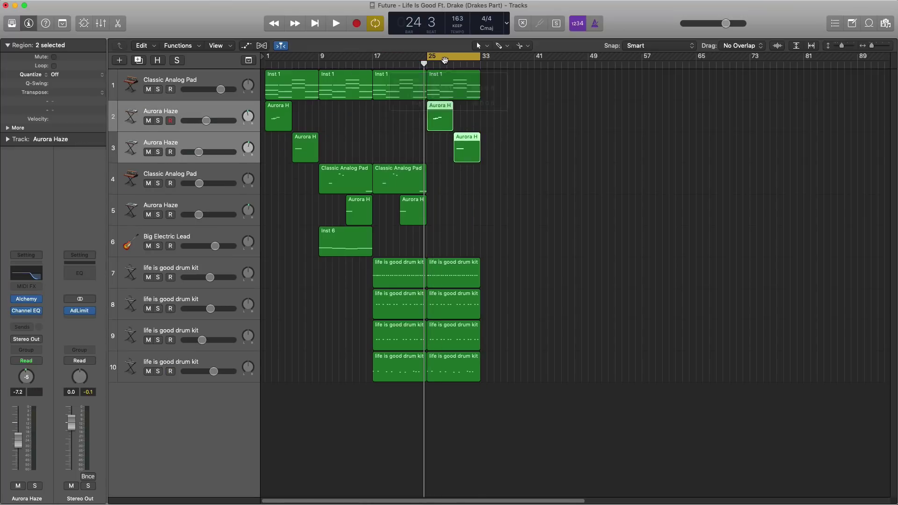
key("space")
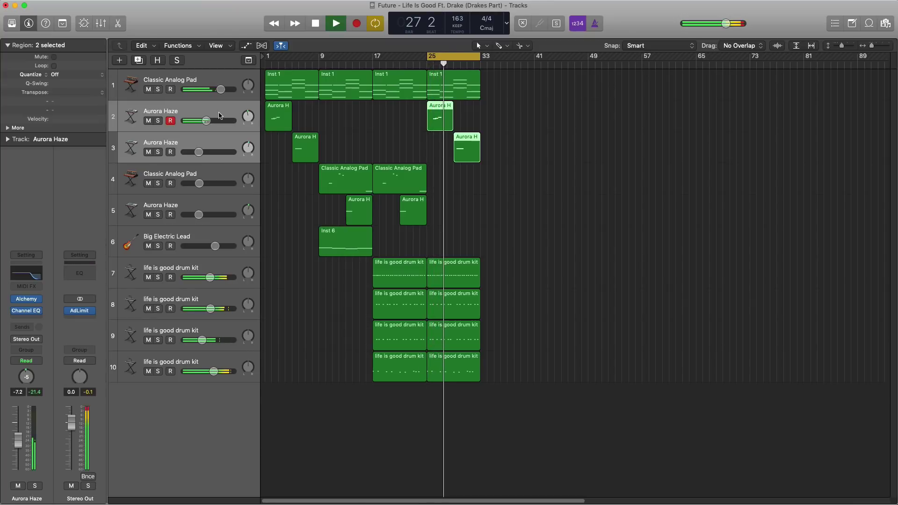
left_click(207, 122)
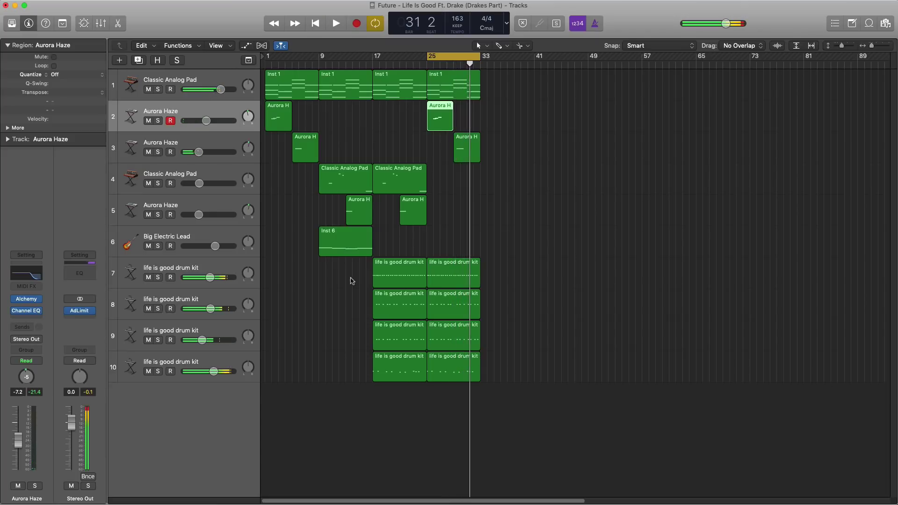
Copy the bars 9 to 16 regions of tracks 1, 4, 5 and 6 to bar 33 and play bars 33 to 40 as a cycle.
left_click_drag(361, 271, 492, 93)
left_click_drag(468, 56, 520, 66)
key("space")
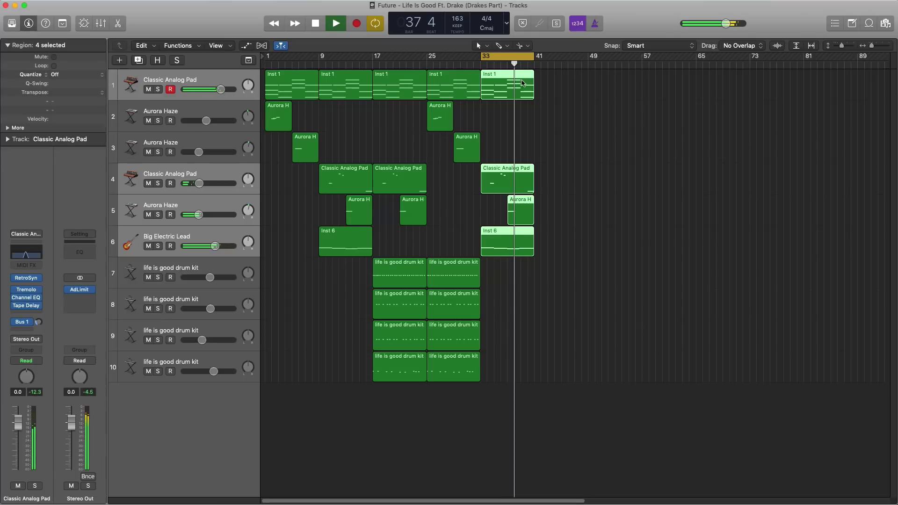
Repeat track 1's Inst 1 chord region at bar 41 and move the cycle range to bars 41 to 48.
left_click(548, 96)
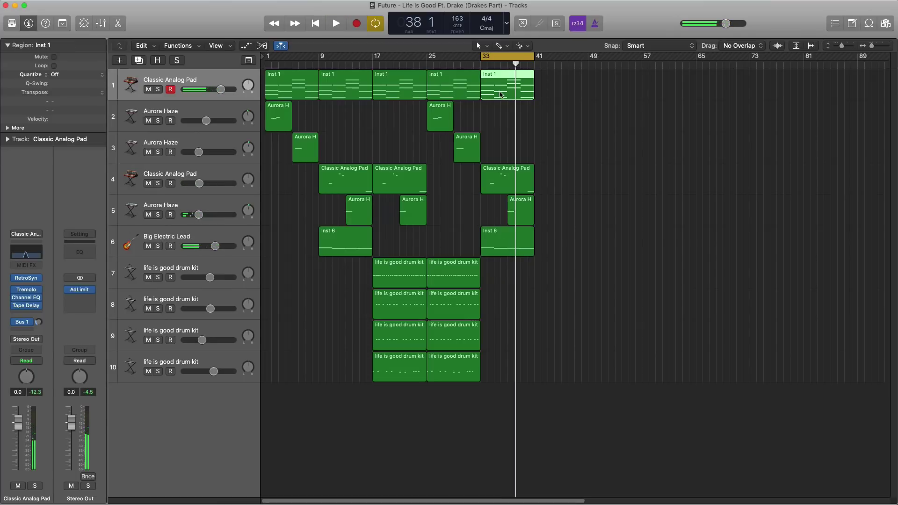
key("super+r")
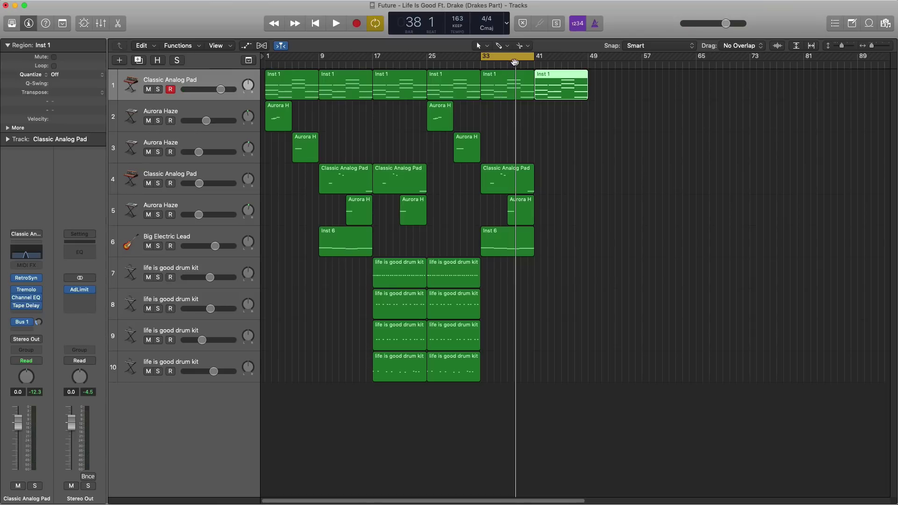
left_click_drag(515, 62, 568, 62)
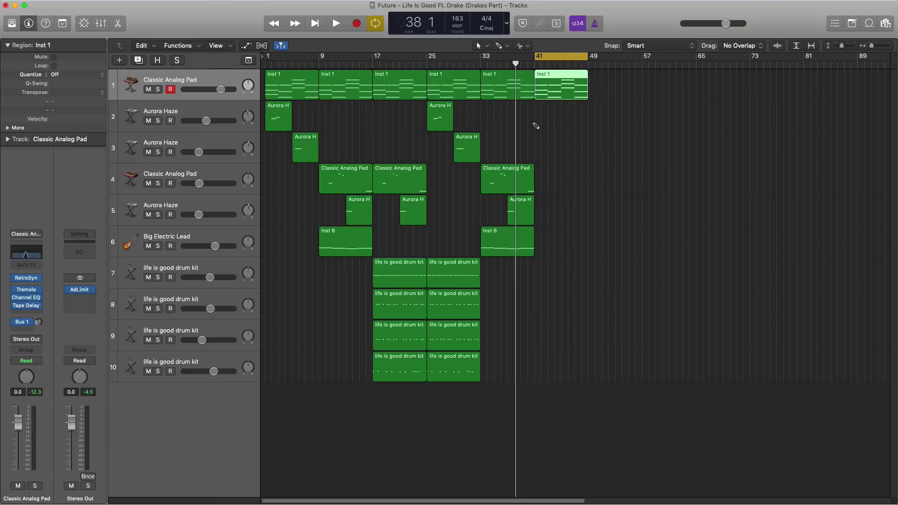
Create an empty Aurora Haze region on track 2 over bars 41 to 48 and open it in the piano roll.
left_click(532, 125)
left_click_drag(530, 124, 585, 123)
key("space")
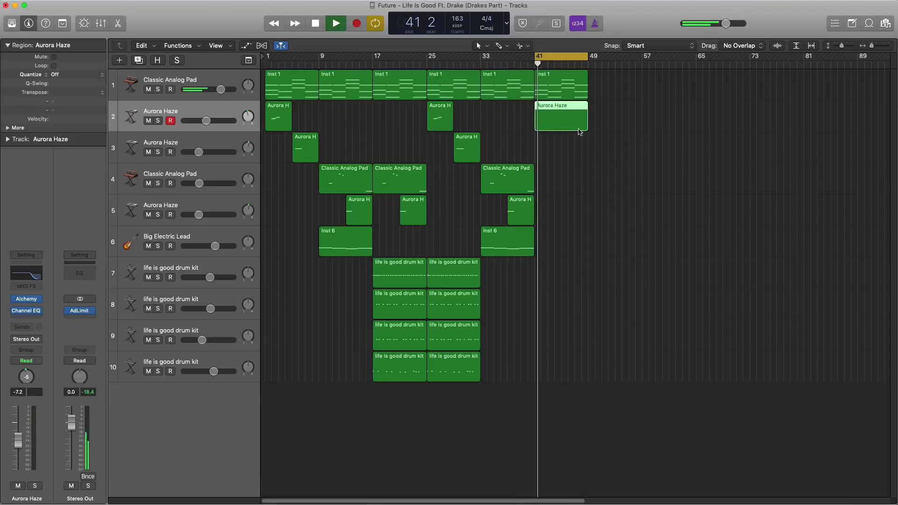
double_click(574, 127)
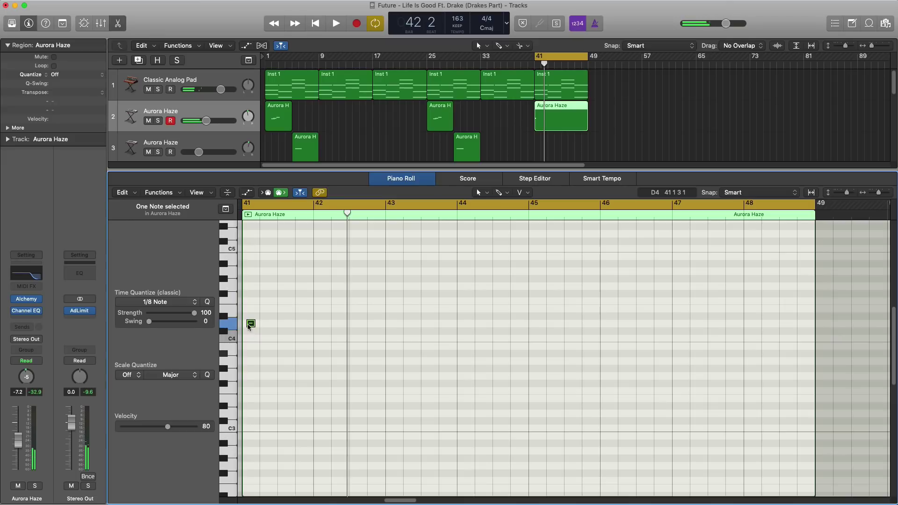
Add a three-beat G4 note at the start of bar 41 in the track 2 region and play it back.
left_click_drag(248, 326, 295, 304)
key("space")
scroll(330, 324, "up", 1)
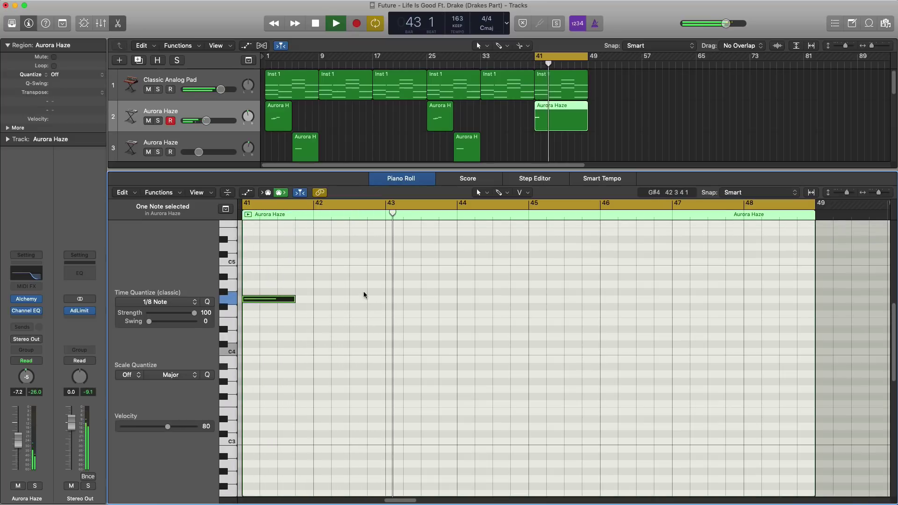
key("space")
key("space")
scroll(367, 307, "up", 1)
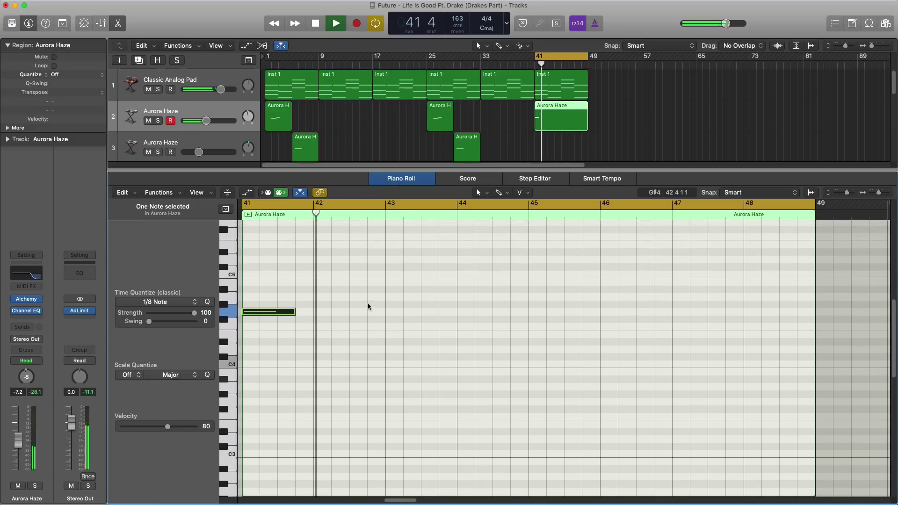
Add one-beat notes F5 on beat 3 and G5 on beat 4 of bar 42.
key("space")
scroll(359, 262, "up", 1)
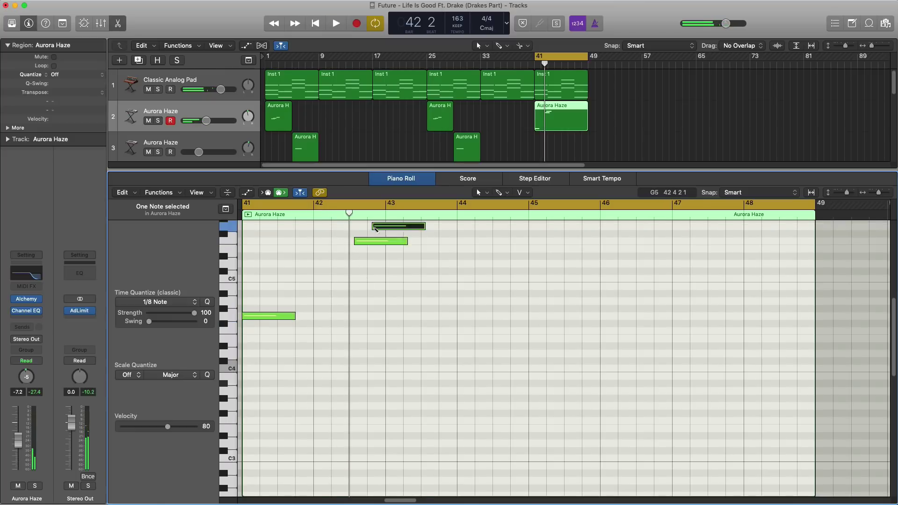
left_click_drag(363, 246, 366, 245)
left_click_drag(415, 228, 384, 227)
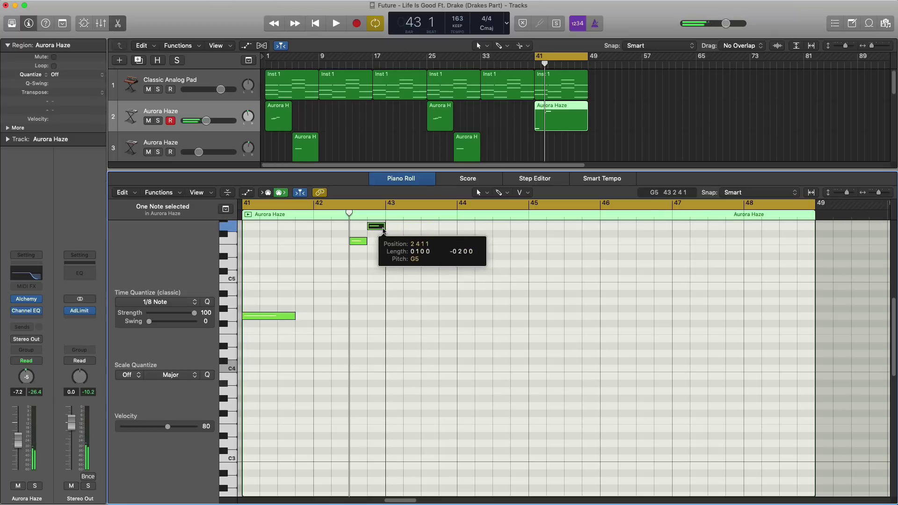
Play the melody and add an F4 note at the start of bar 43 with a length of one bar.
key("space")
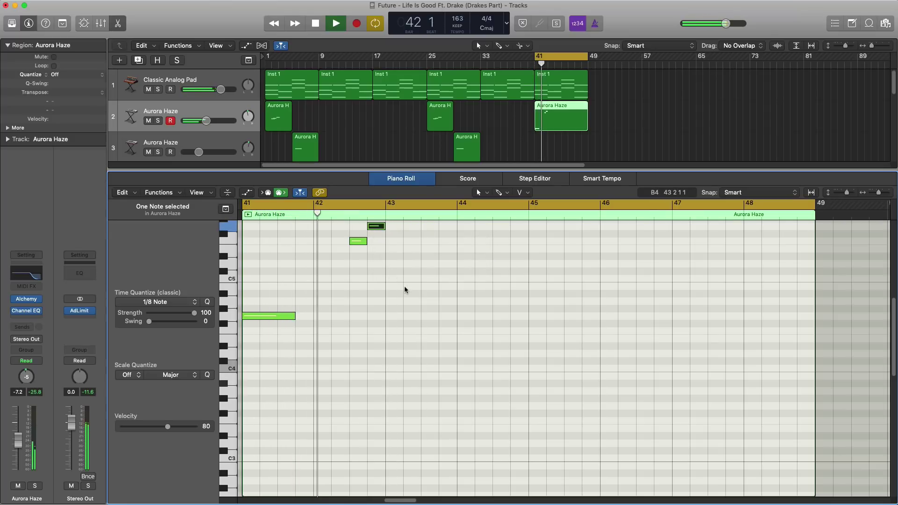
left_click(390, 331, "super")
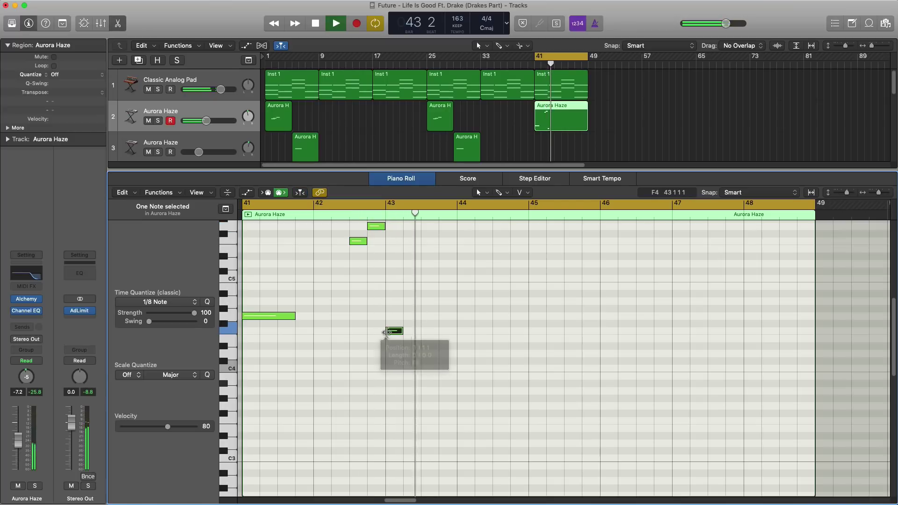
left_click_drag(398, 331, 450, 336)
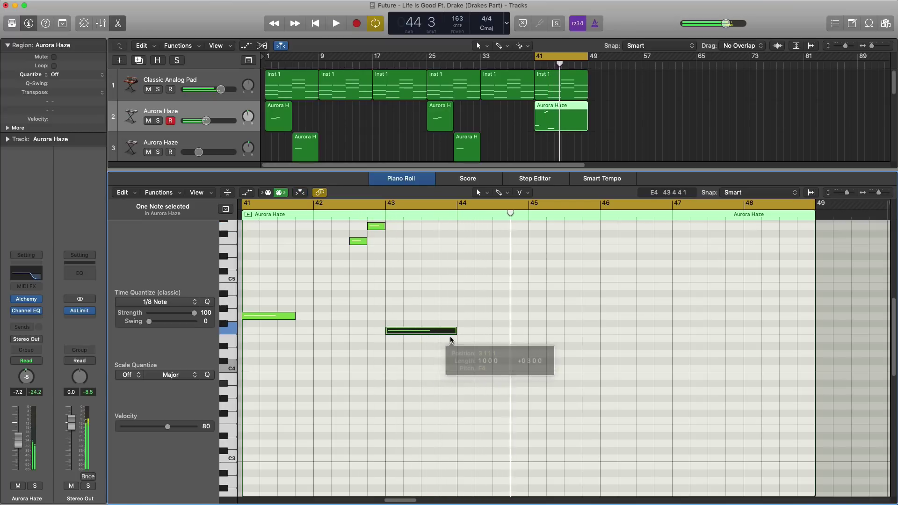
Add an A4 note at the start of bar 44 and shorten it to one beat.
scroll(454, 338, "up", 1)
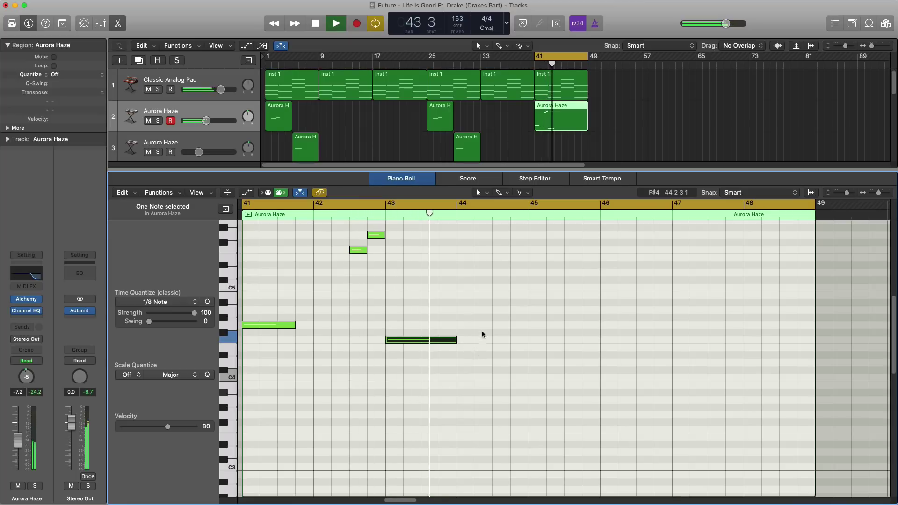
left_click(462, 312)
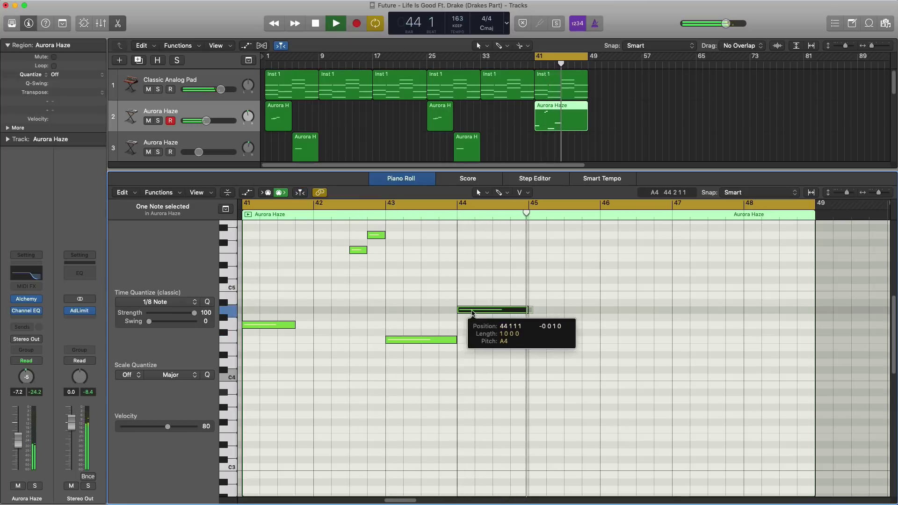
left_click_drag(522, 312, 471, 311)
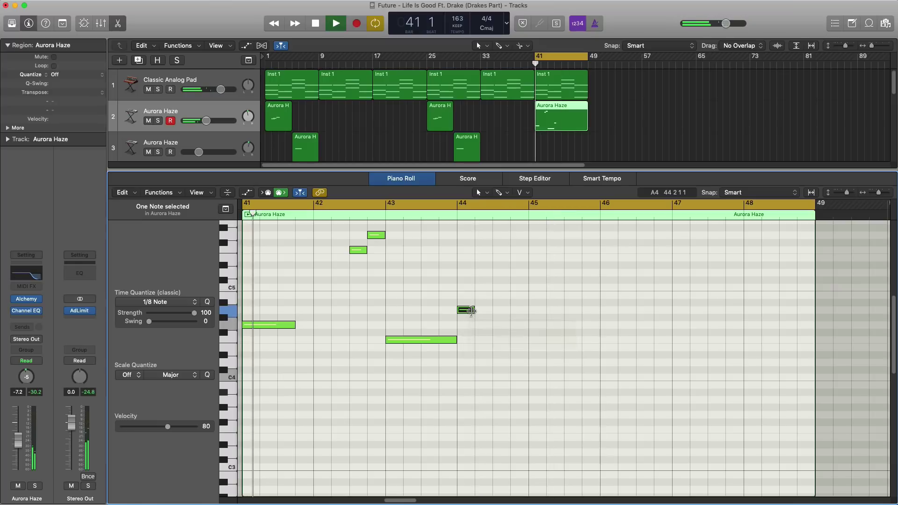
key("p")
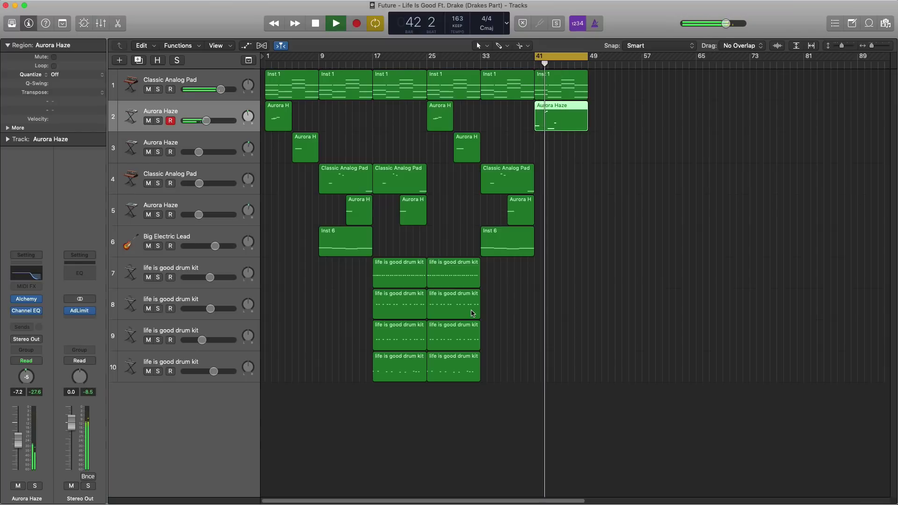
key("x")
key("x")
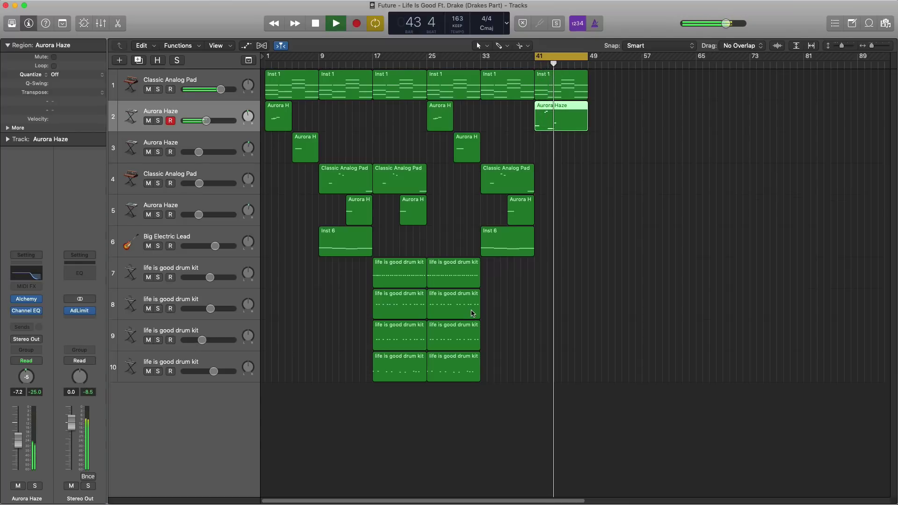
key("x")
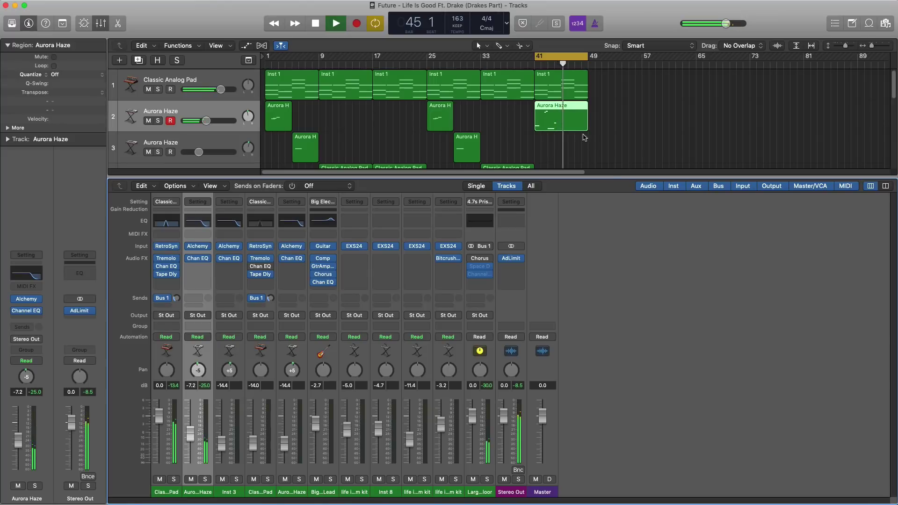
Add a D4 note at the start of bar 47, extend it to the region's end, and play the melody back.
key("space")
key("p")
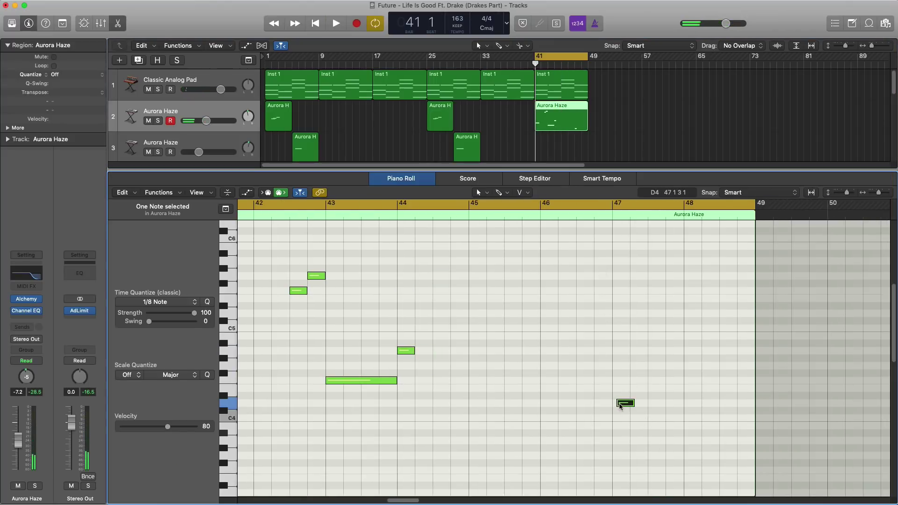
left_click_drag(620, 406, 758, 413)
key("space")
key("p")
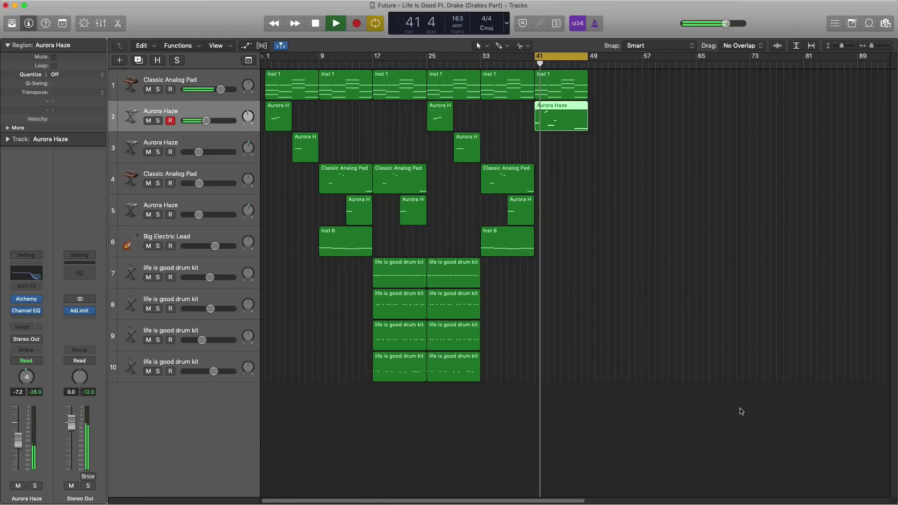
Listen to the melody over the chords and lower the track 2 Aurora Haze volume to -8.8 dB.
left_click(574, 322, "ctrl+alt")
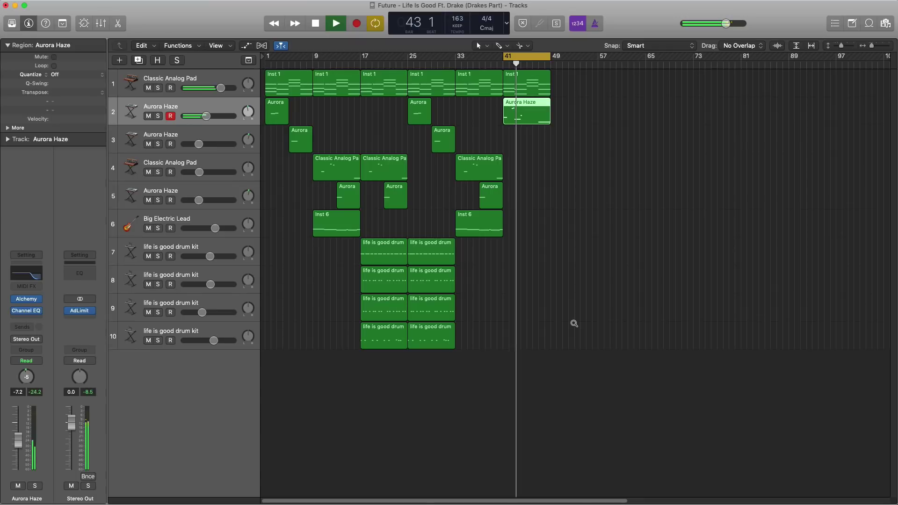
left_click(574, 323, "ctrl+alt")
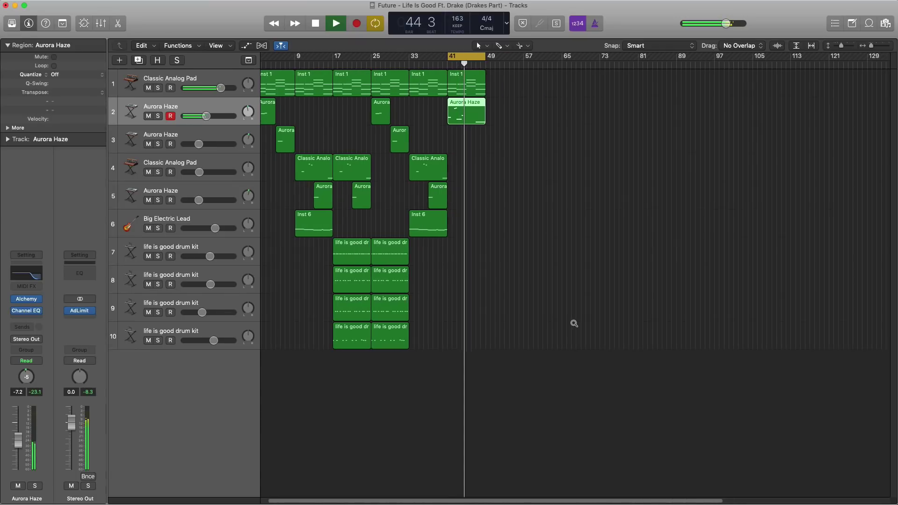
left_click(574, 323, "ctrl+alt")
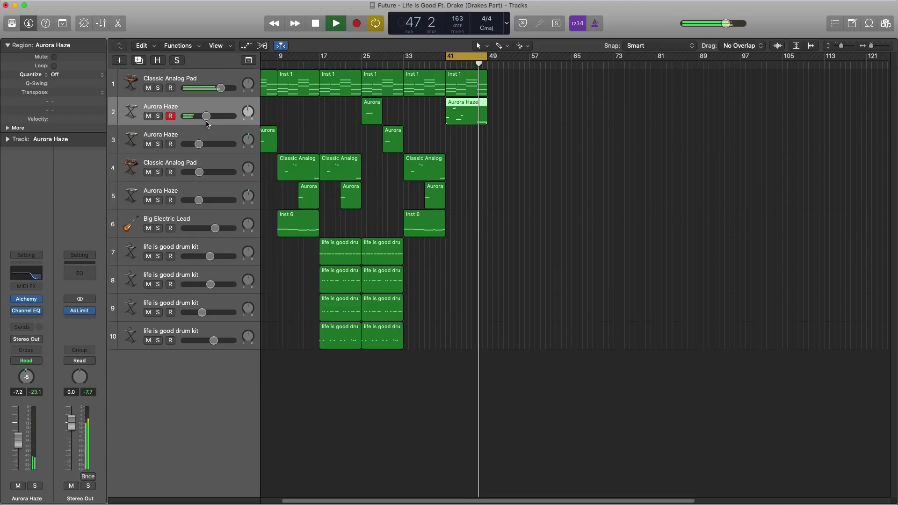
key("space")
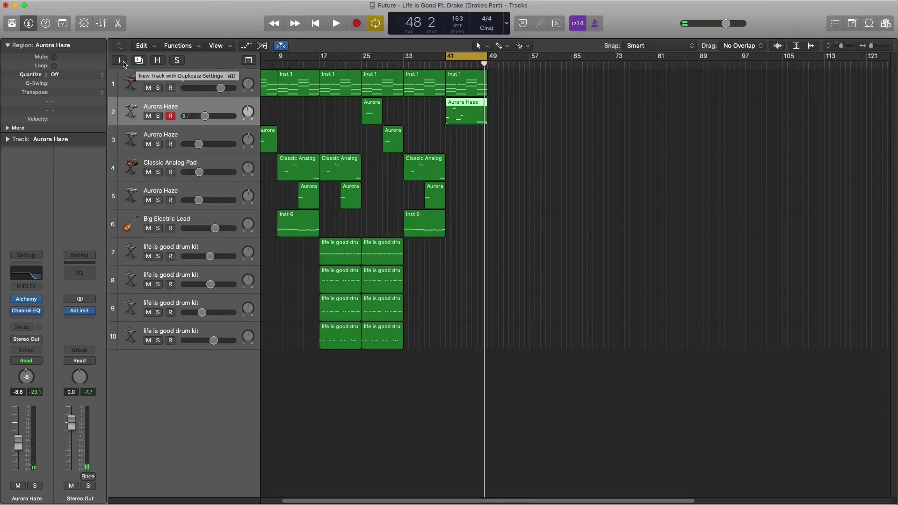
Create a software instrument track below track 2 with Alchemy and load the Alien Swarm preset from the Vocals category.
left_click(121, 61)
key("Return")
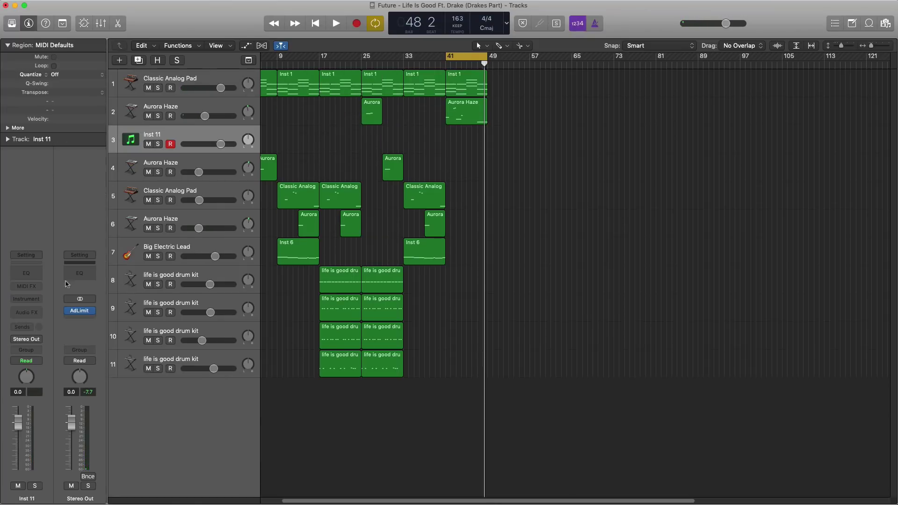
left_click(19, 295)
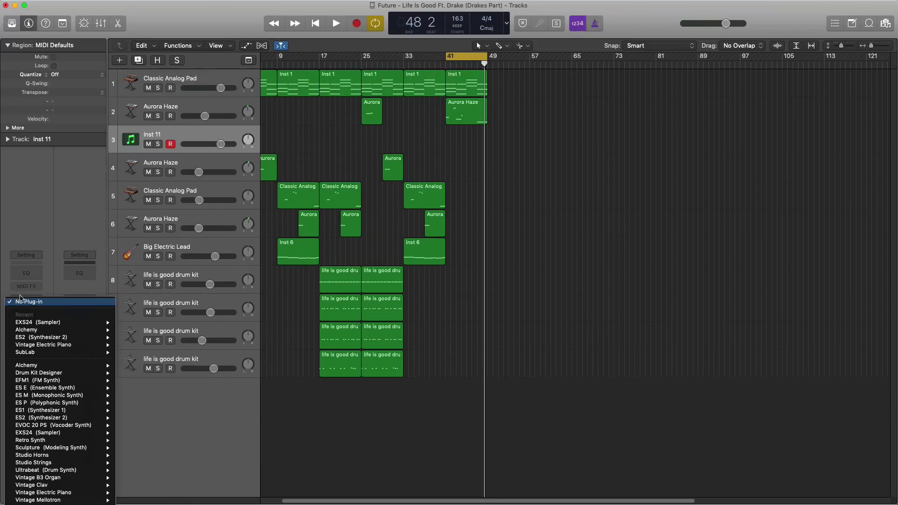
left_click(38, 336)
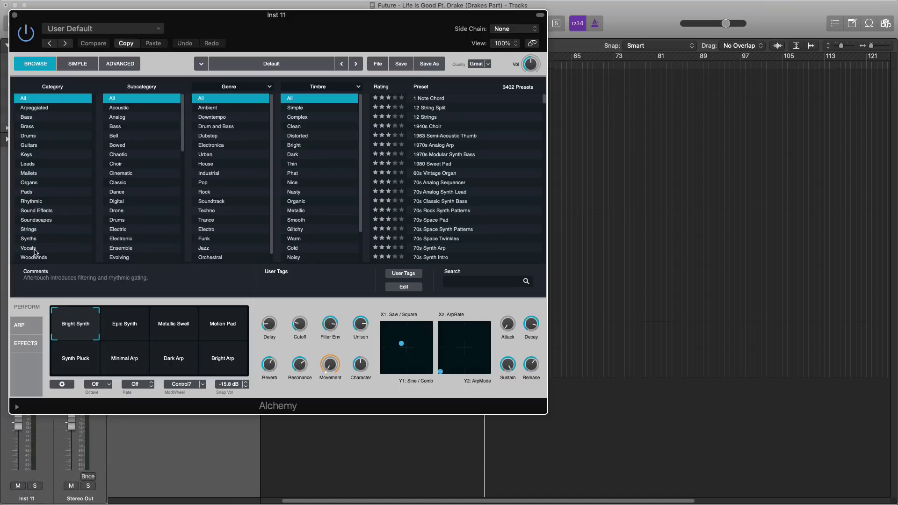
left_click(28, 248)
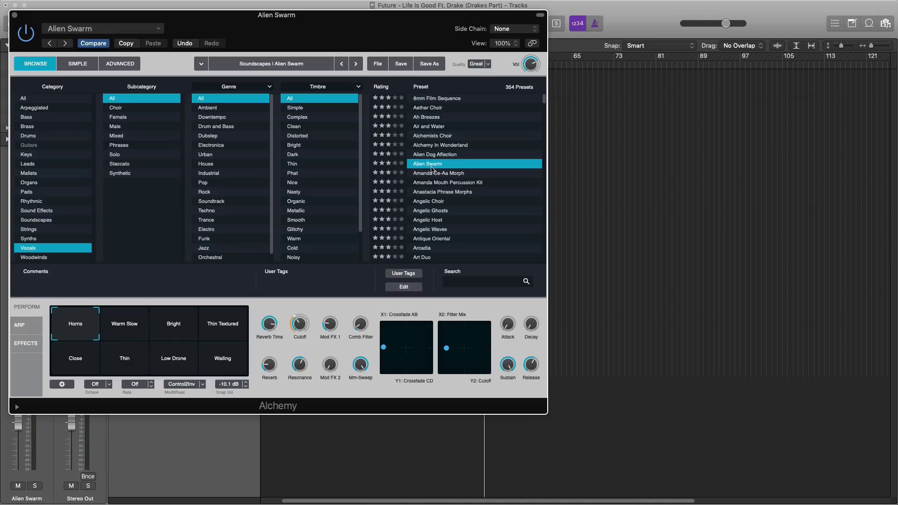
key("super+w")
Copy the bar 41 Aurora Haze region onto the Alien Swarm track and open the copy in the piano roll during playback.
left_click_drag(461, 128, 461, 155, "alt")
key("space")
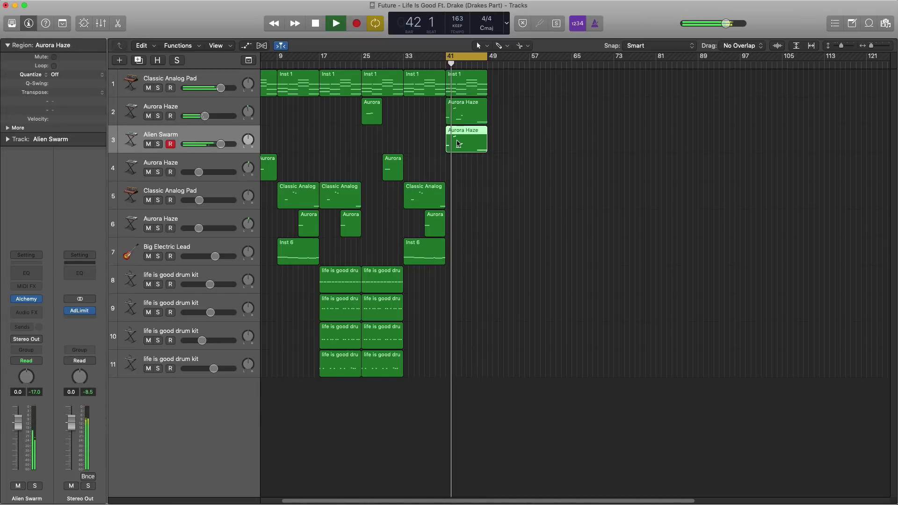
double_click(458, 143)
left_click(447, 276)
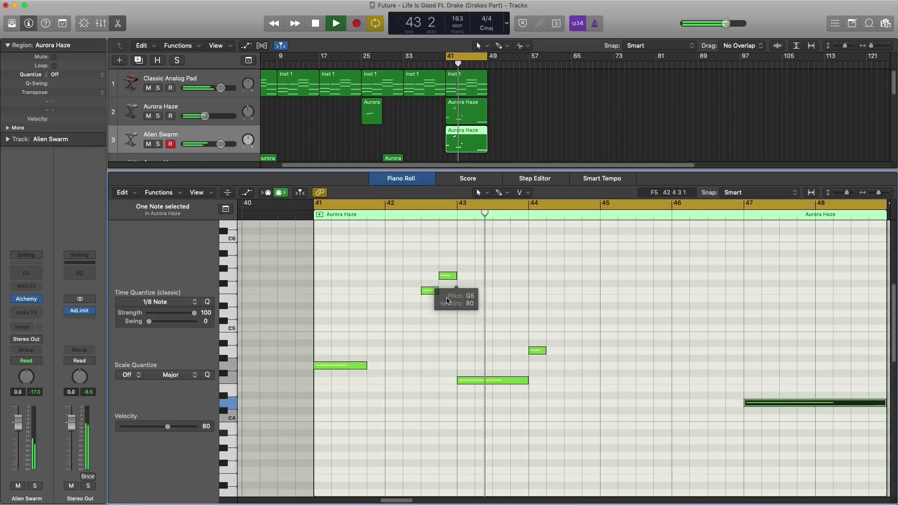
Shorten the copied region's G4 note to one beat and its F4 and D4 notes to two beats each.
key("space")
left_click_drag(407, 399, 357, 359)
left_click_drag(497, 396, 477, 363, "shift")
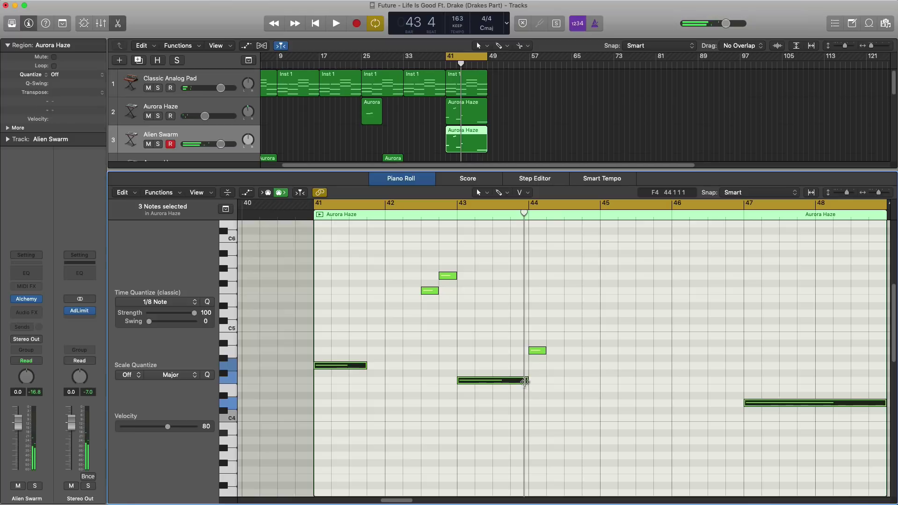
left_click_drag(525, 381, 492, 381)
left_click(832, 418)
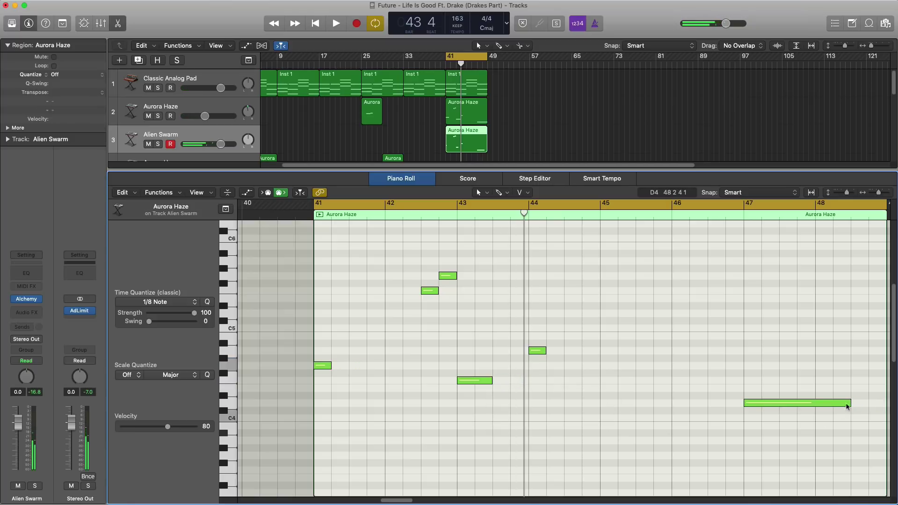
left_click_drag(848, 406, 773, 407)
key("space")
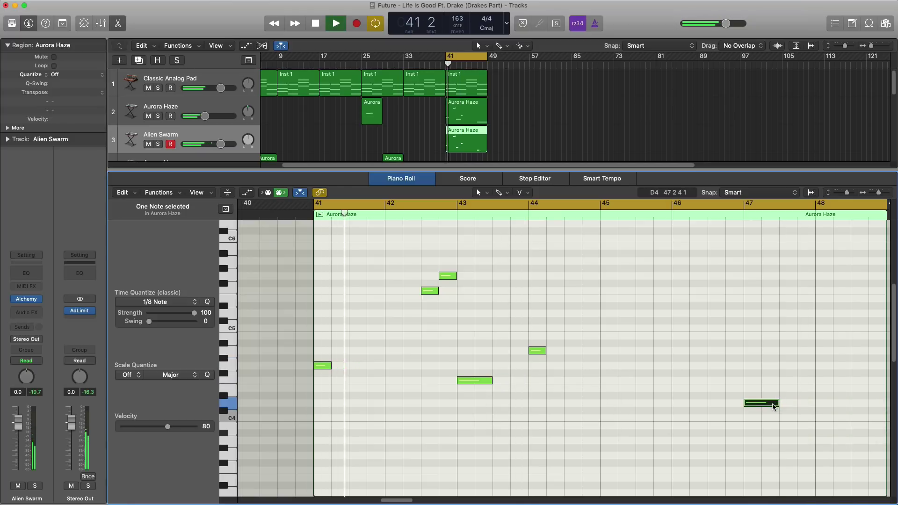
key("e")
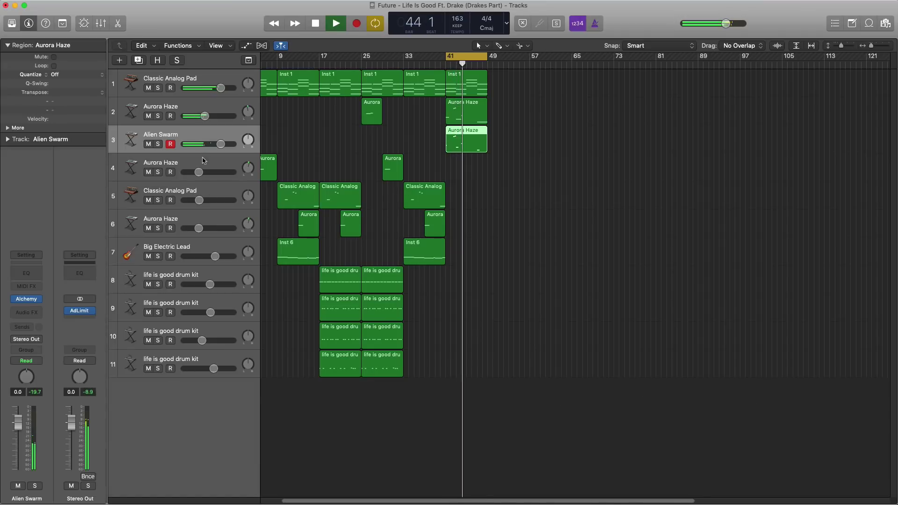
Lower the Alien Swarm track's volume to -3.9 dB and add a Channel EQ with the high cut at 2050 Hz.
left_click_drag(220, 145, 217, 145)
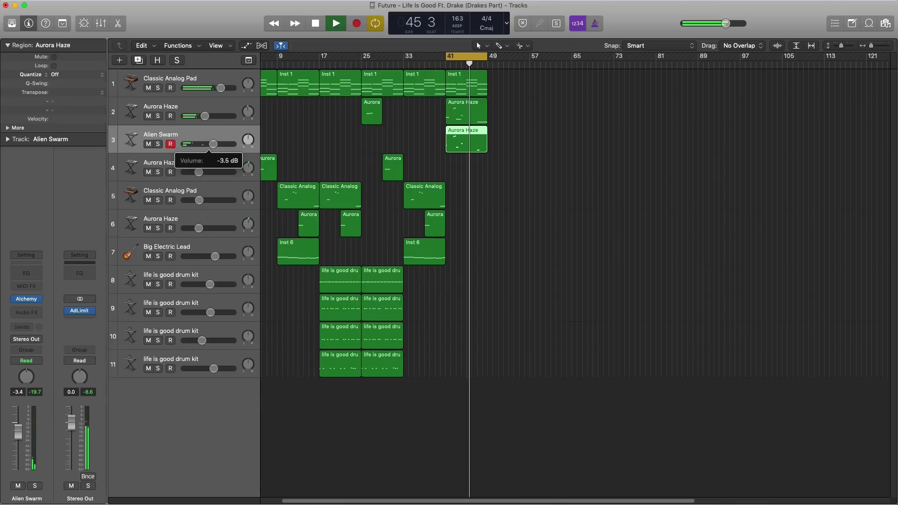
left_click(26, 273)
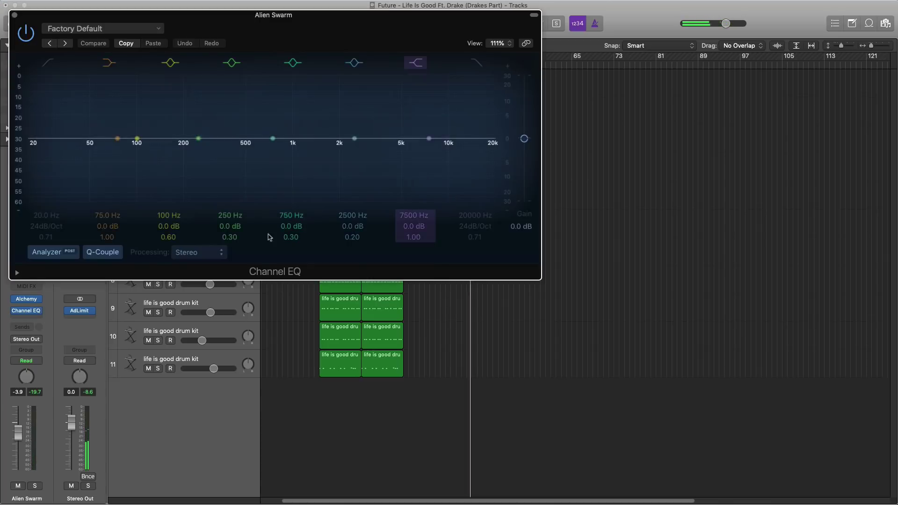
left_click_drag(468, 215, 469, 262)
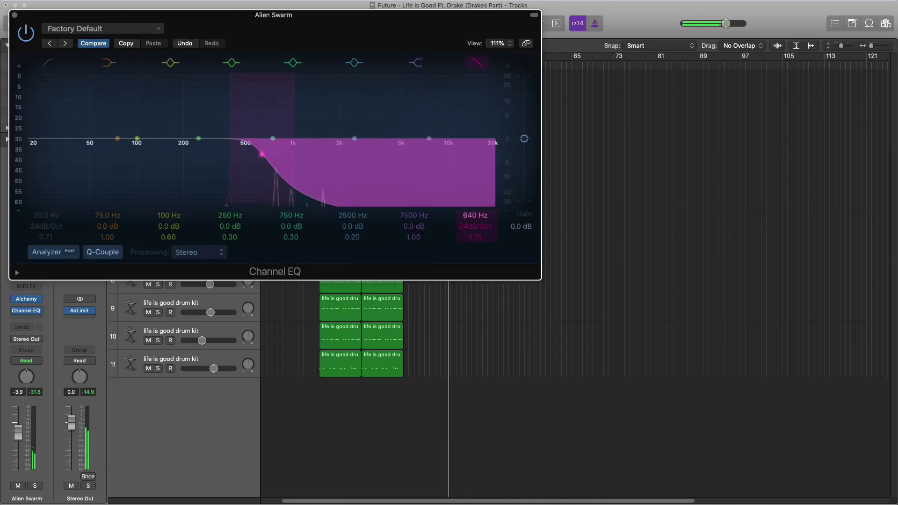
left_click_drag(475, 215, 475, 205)
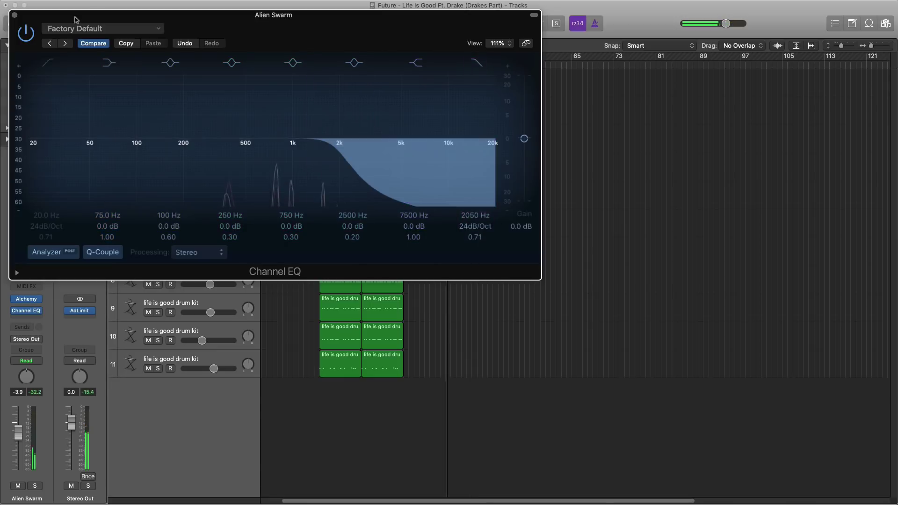
left_click(15, 16)
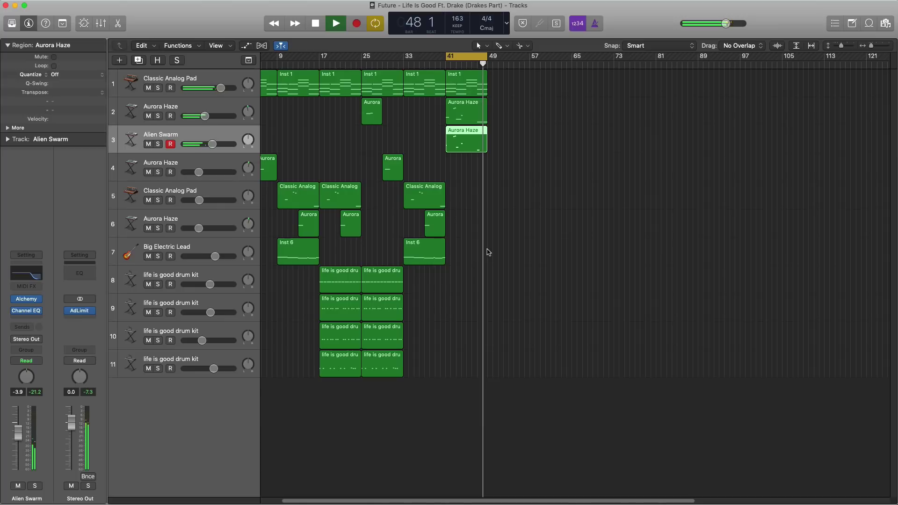
key("space")
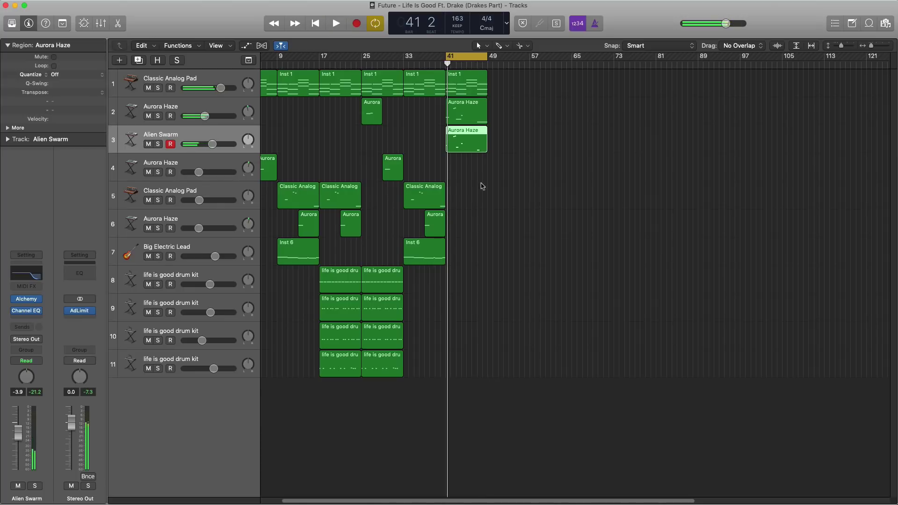
Copy the track 6 Aurora Haze region to bar 45 and the four drum kit regions to bar 41, and play the section.
left_click_drag(435, 230, 475, 228)
left_click_drag(407, 374, 475, 282)
key("space")
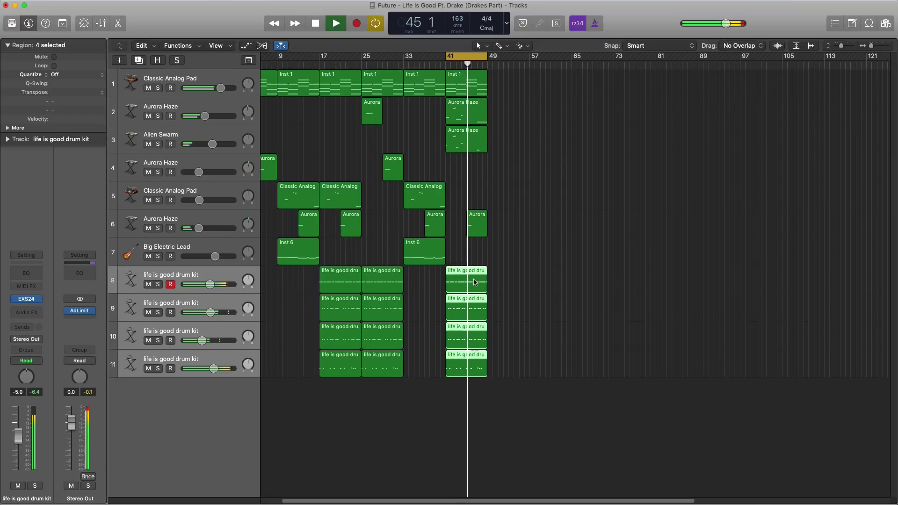
key("space")
Copy all regions of bars 33 to 40 to bar 49 and all regions of bars 41 to 48 to bar 57.
left_click_drag(437, 291, 500, 91)
left_click_drag(477, 421, 536, 80)
key("space")
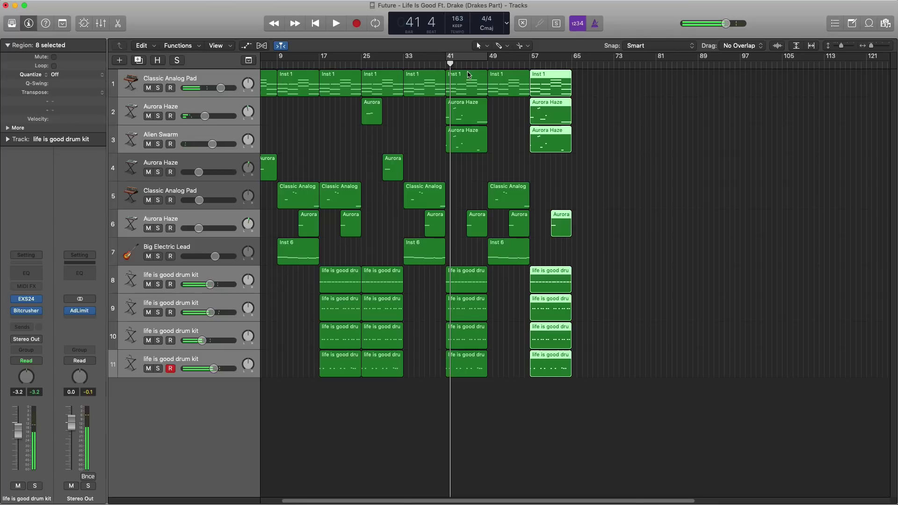
left_click(591, 113)
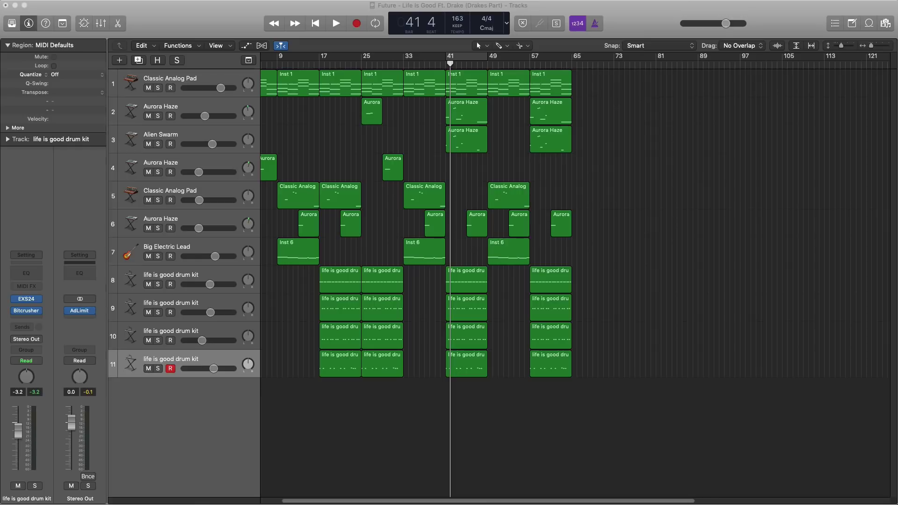
Import the audio file future transition talk_1 onto a new track at bar 65 and play the arrangement from there.
left_click_drag(678, 407, 570, 396)
scroll(570, 397, "up", 5)
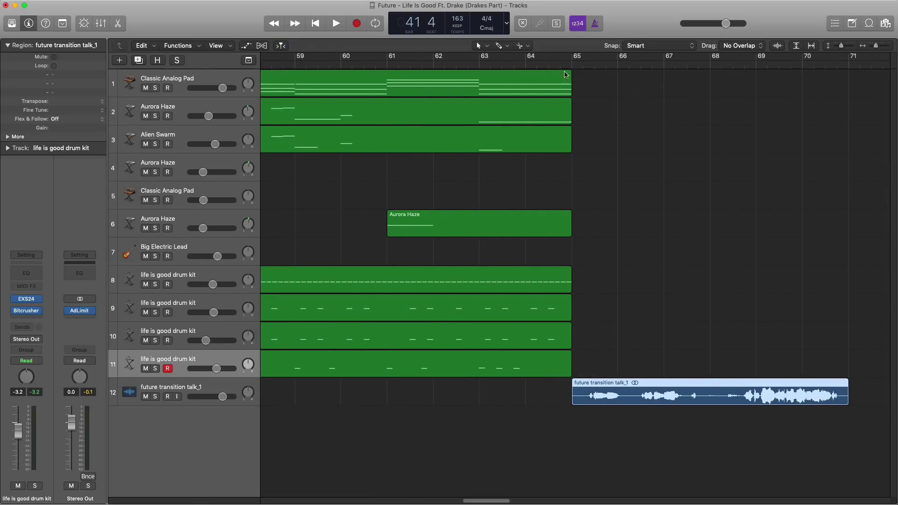
double_click(534, 67)
scroll(556, 116, "down", 3)
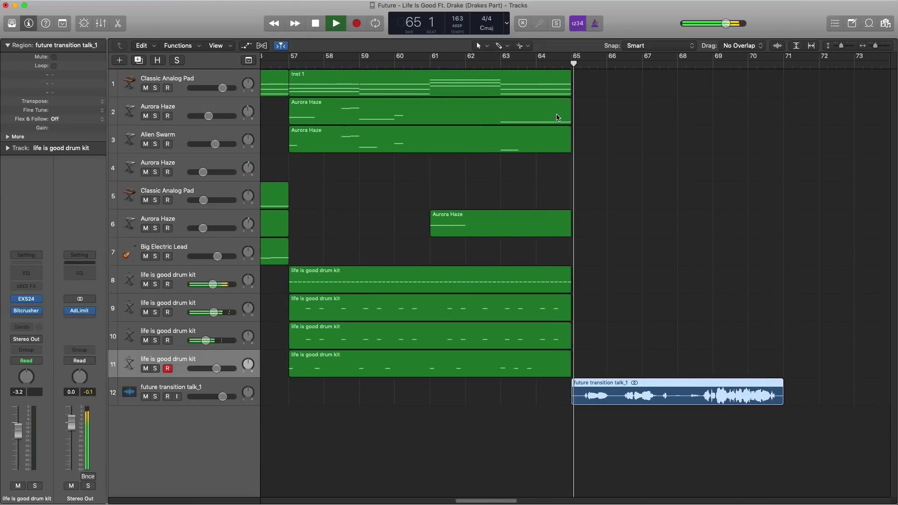
scroll(563, 150, "down", 4)
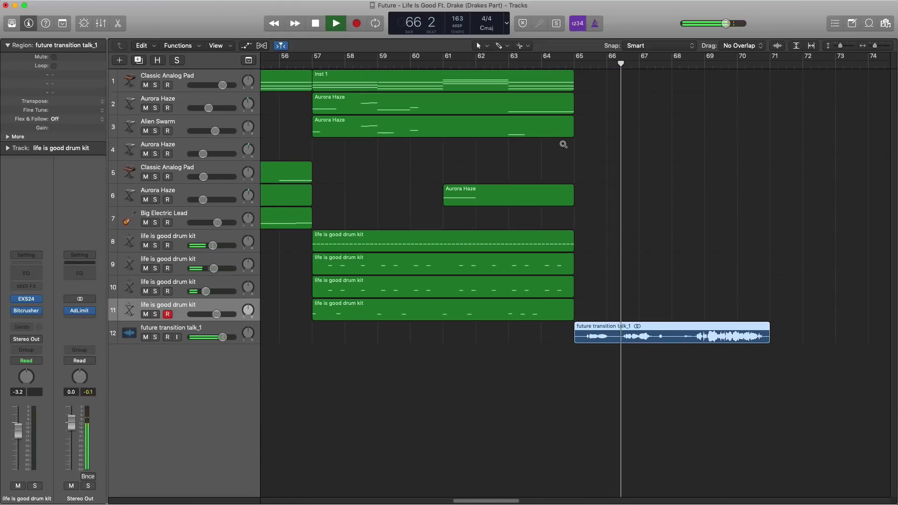
scroll(563, 151, "down", 3)
scroll(564, 152, "down", 3)
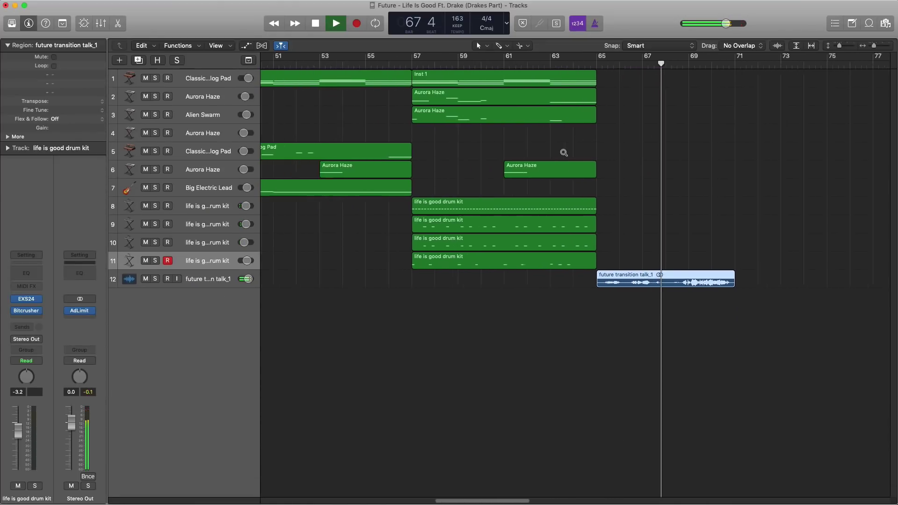
Play the whole arrangement from bar 1 through the end of the transition talk region, stop playback and deselect the region.
scroll(563, 153, "down", 5)
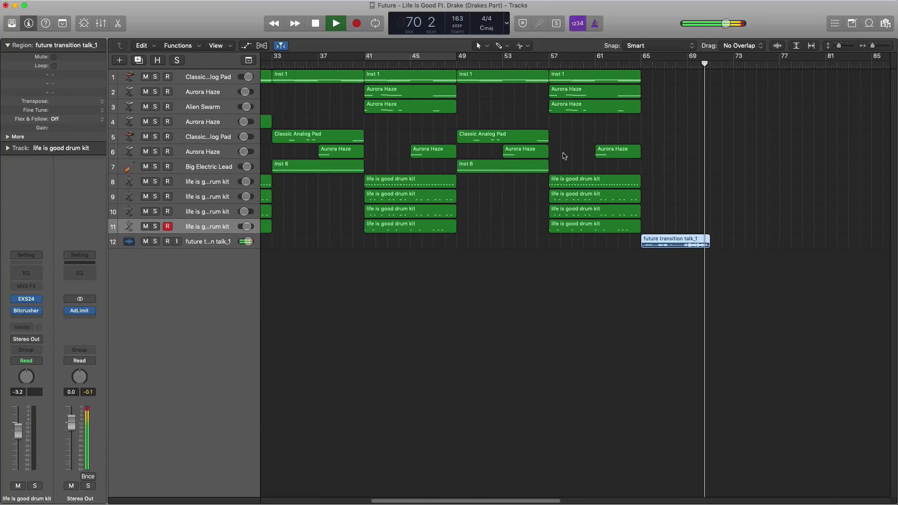
key("space")
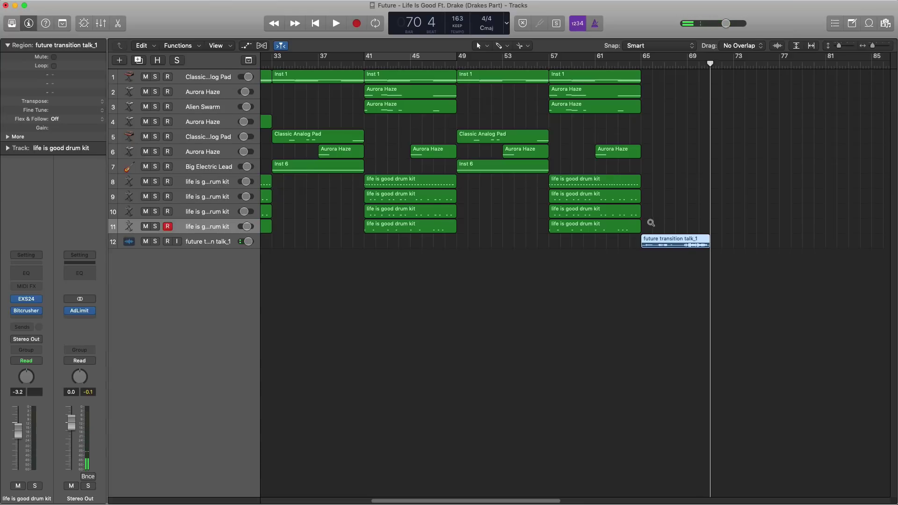
scroll(650, 223, "down", 5)
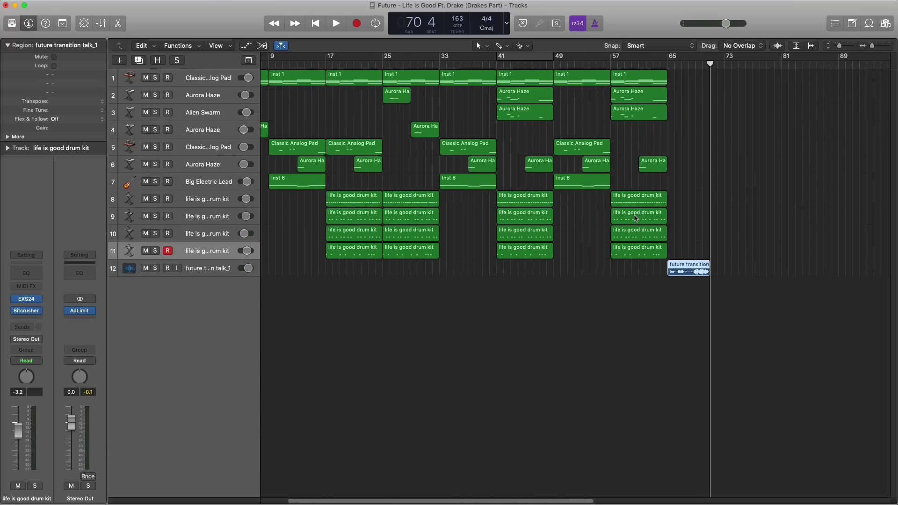
key("Return")
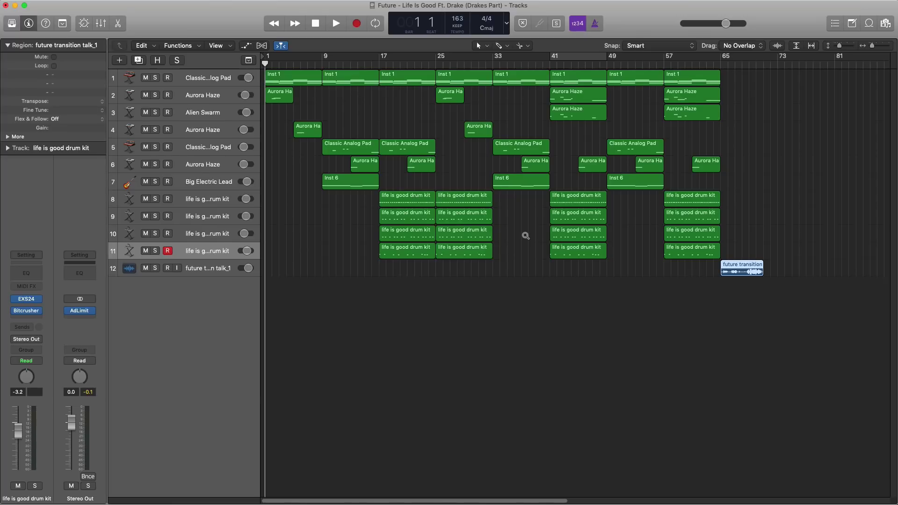
scroll(526, 236, "down", 3)
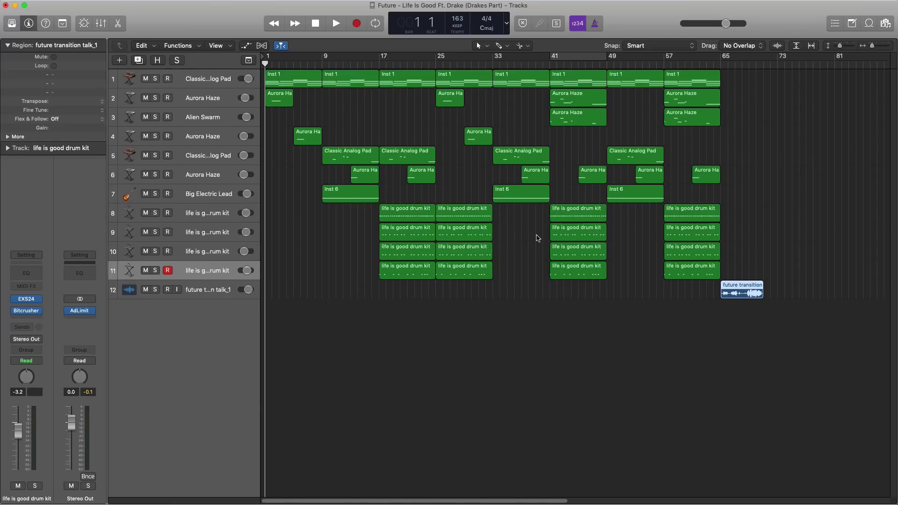
key("space")
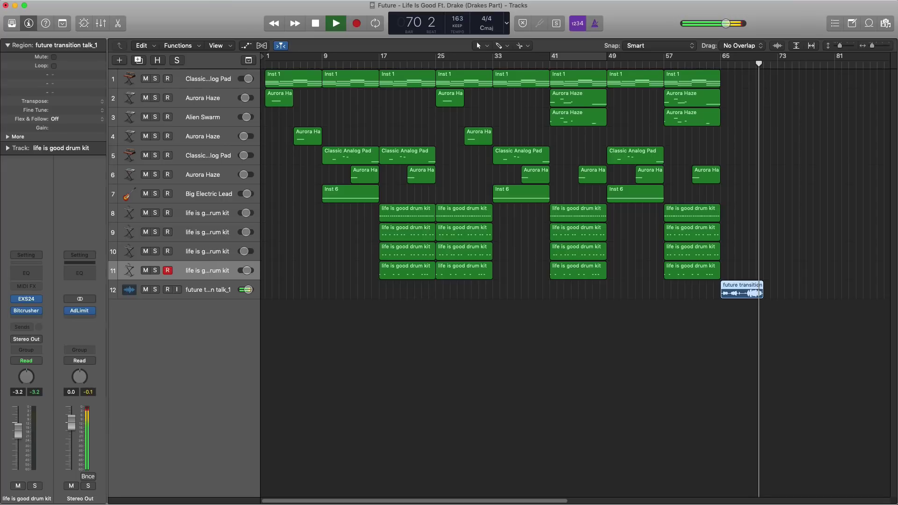
key("space")
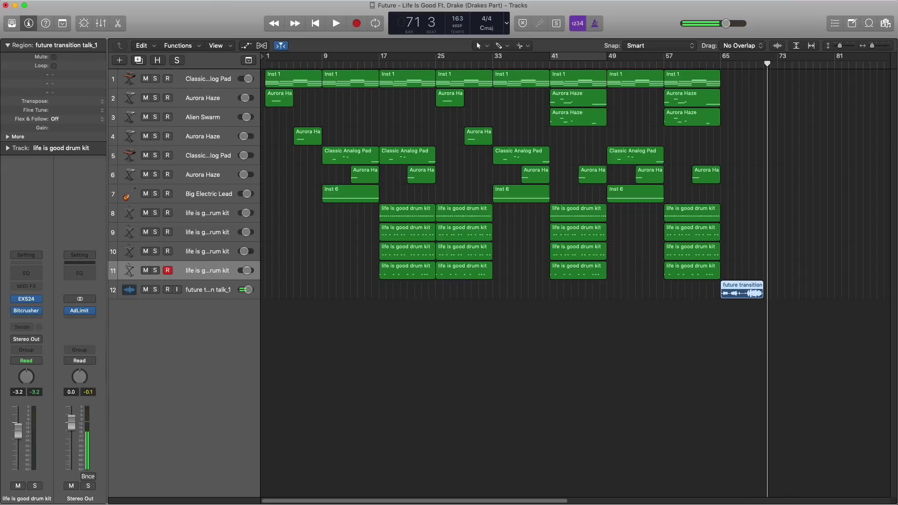
left_click(740, 332)
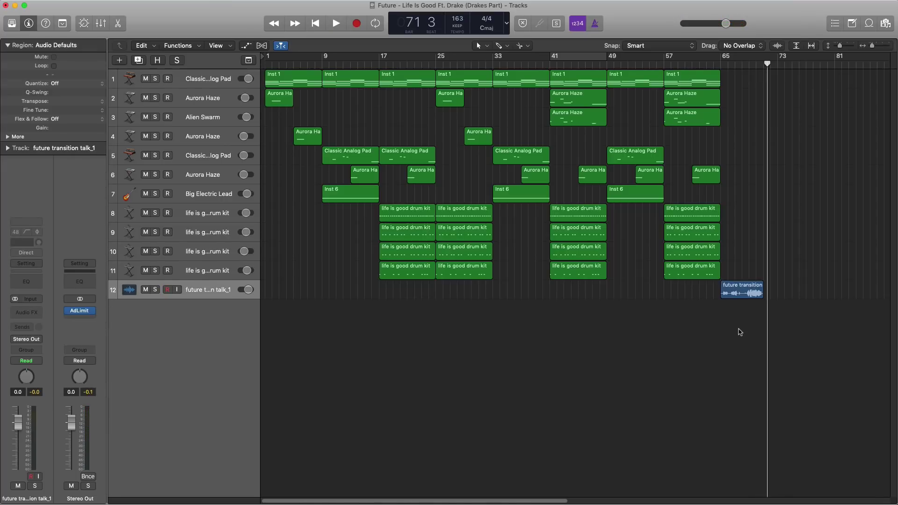